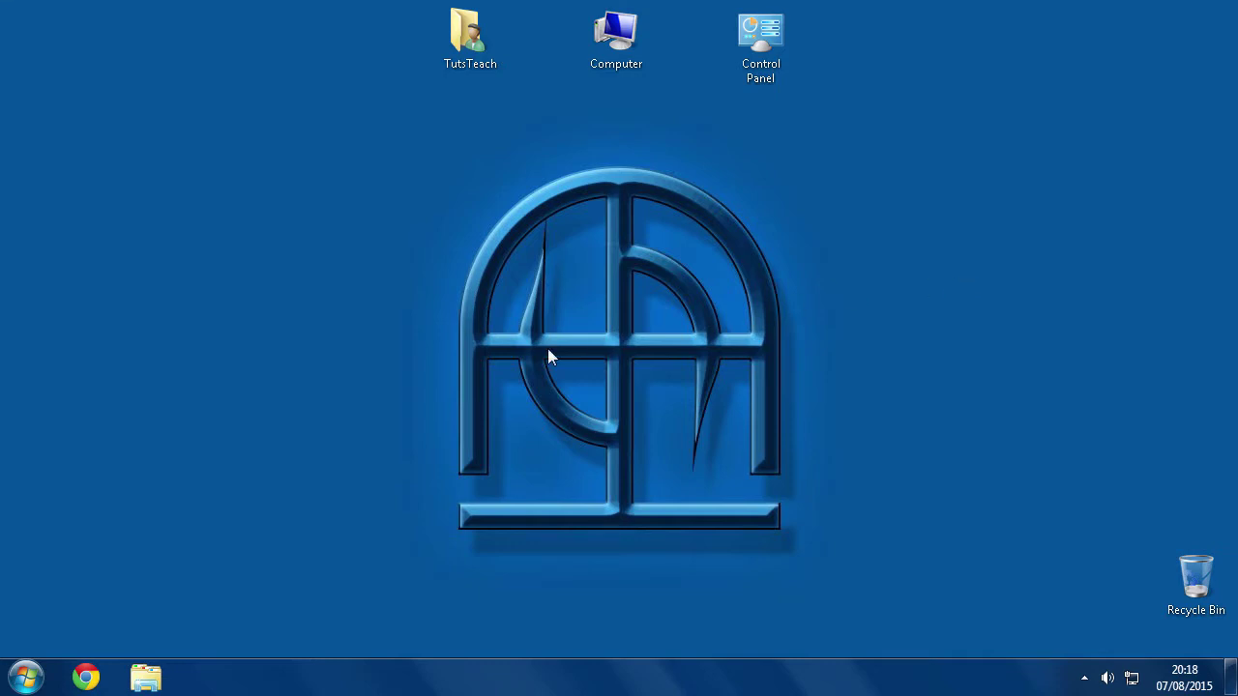
Bring up the TeamSpeak 3 window and close its open permissions window
{"action": "left_click", "coordinate": [1084, 678]}
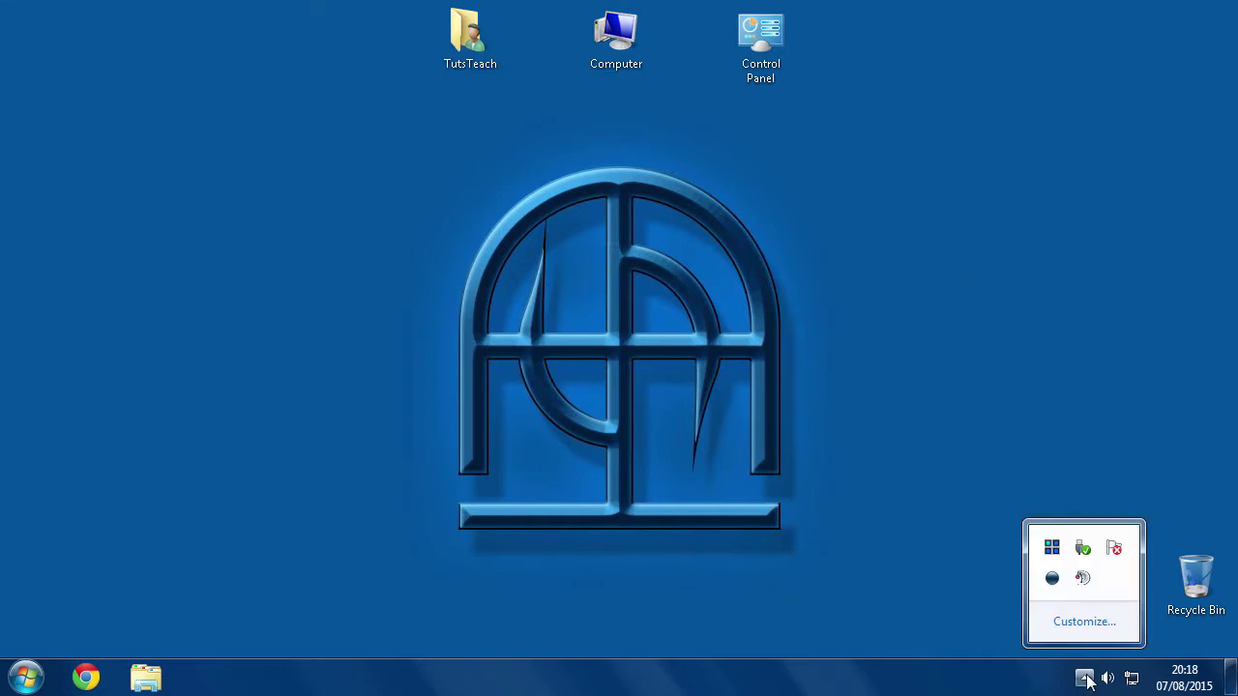
{"action": "left_click", "coordinate": [1054, 577]}
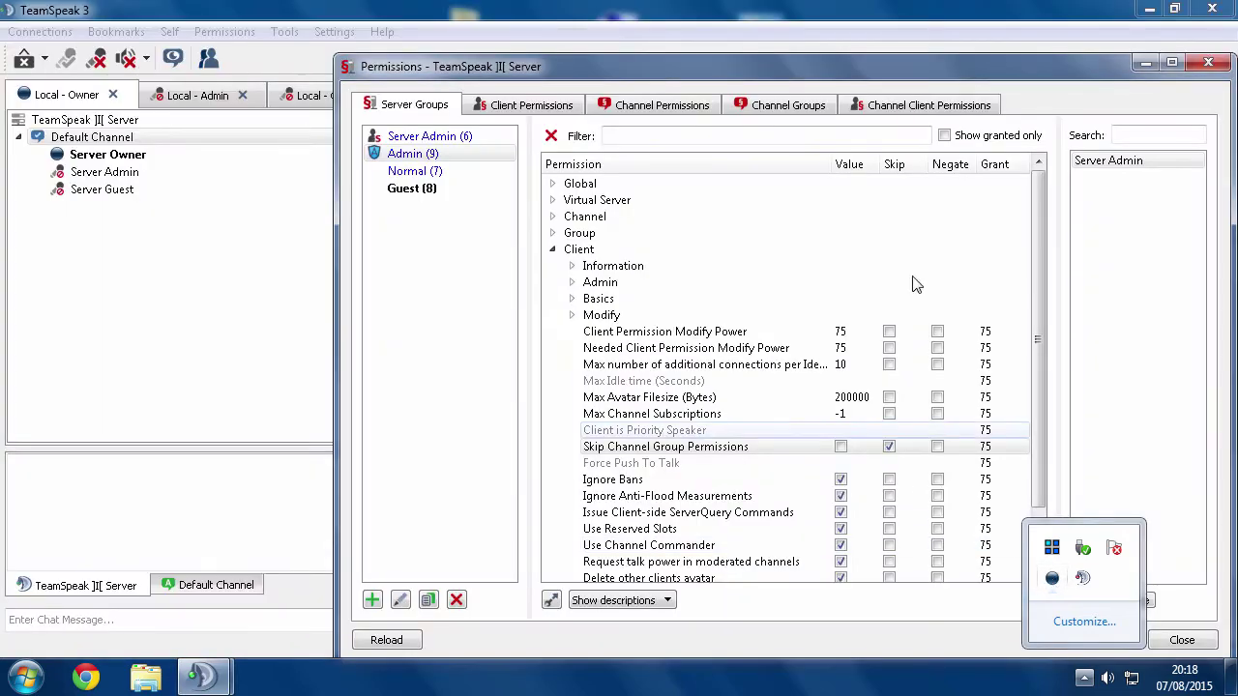
{"action": "left_click", "coordinate": [1207, 65]}
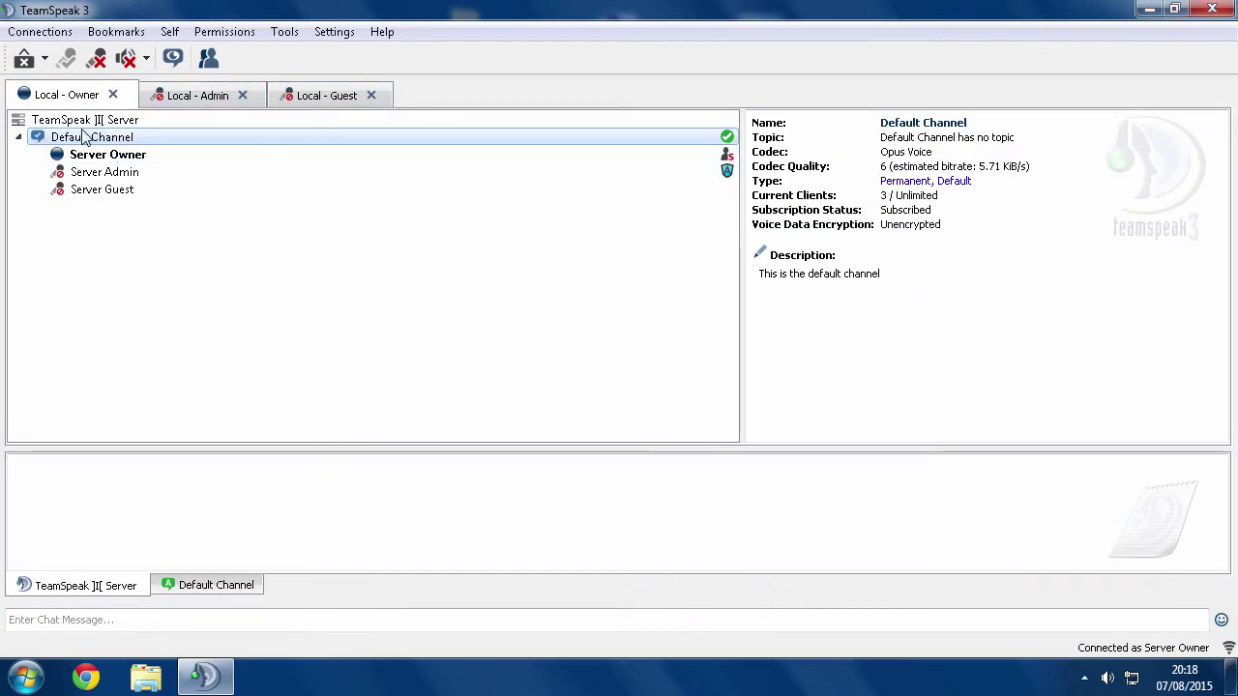
Check the server and channel groups of the Server Owner, Server Admin and Server Guest clients
{"action": "left_click", "coordinate": [108, 154]}
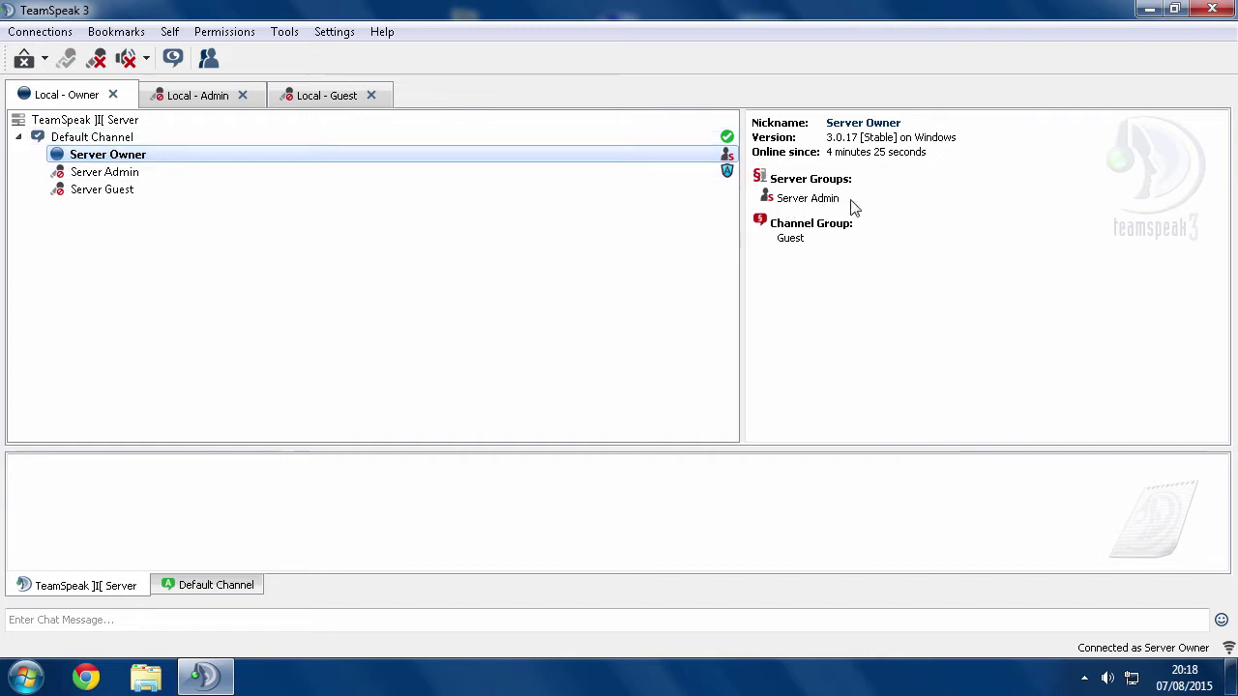
{"action": "left_click", "coordinate": [142, 174]}
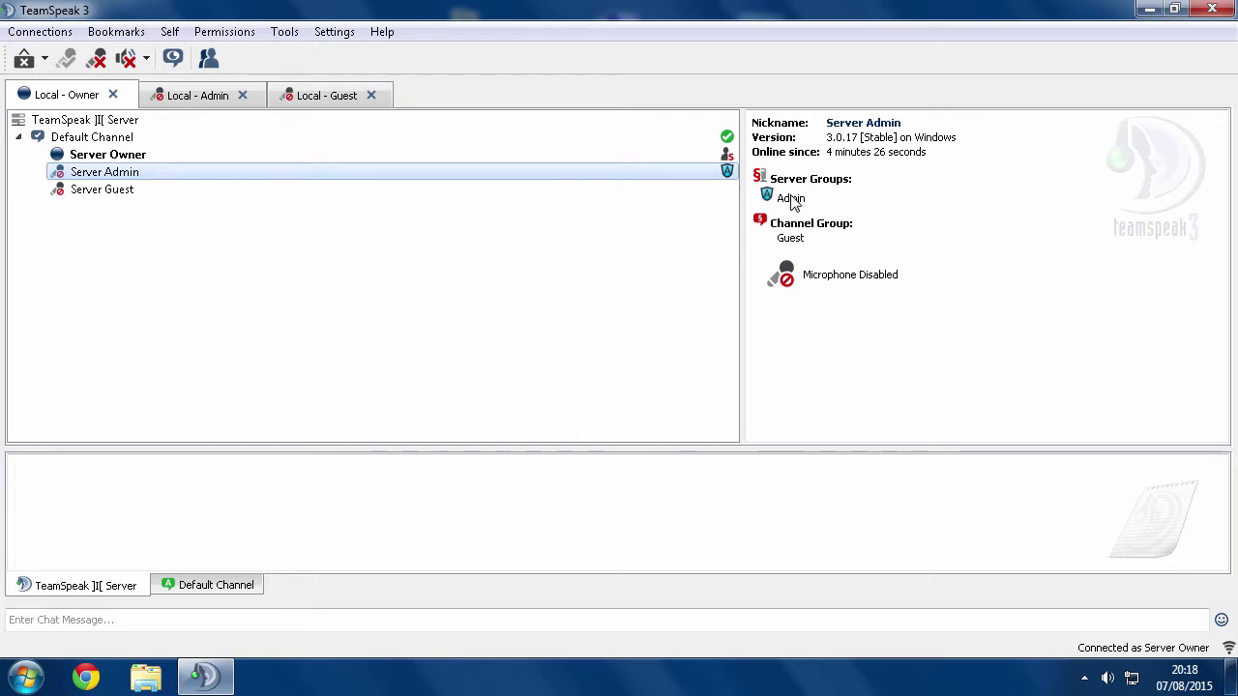
{"action": "left_click", "coordinate": [78, 191]}
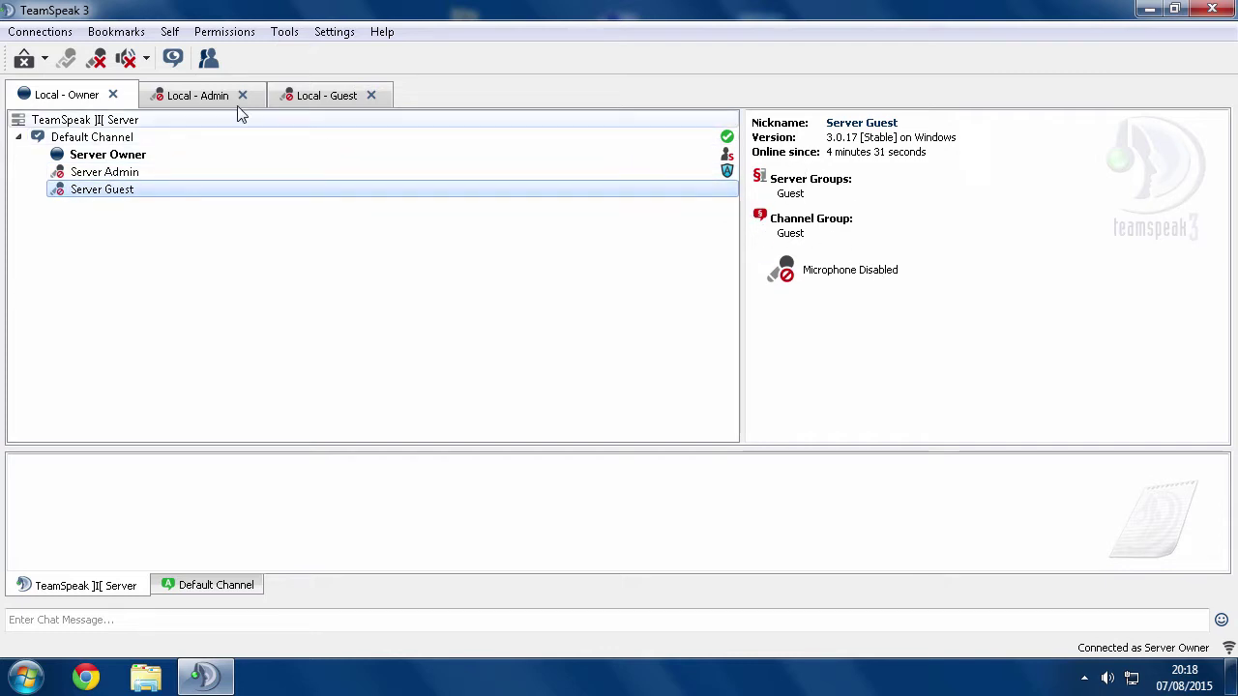
On the Local - Admin connection, look through the Server Admin, Admin, Normal and Guest server groups in the permissions window
{"action": "left_click", "coordinate": [198, 97]}
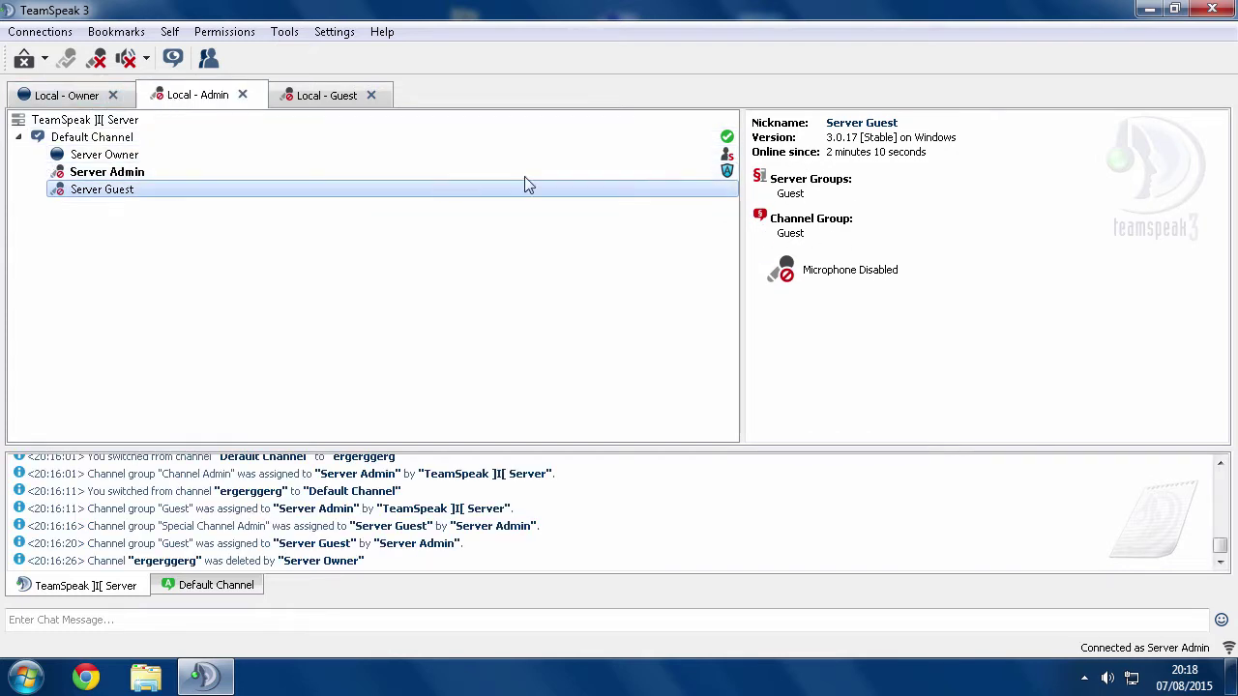
{"action": "left_click", "coordinate": [225, 32]}
{"action": "left_click", "coordinate": [232, 53]}
{"action": "left_click", "coordinate": [398, 155]}
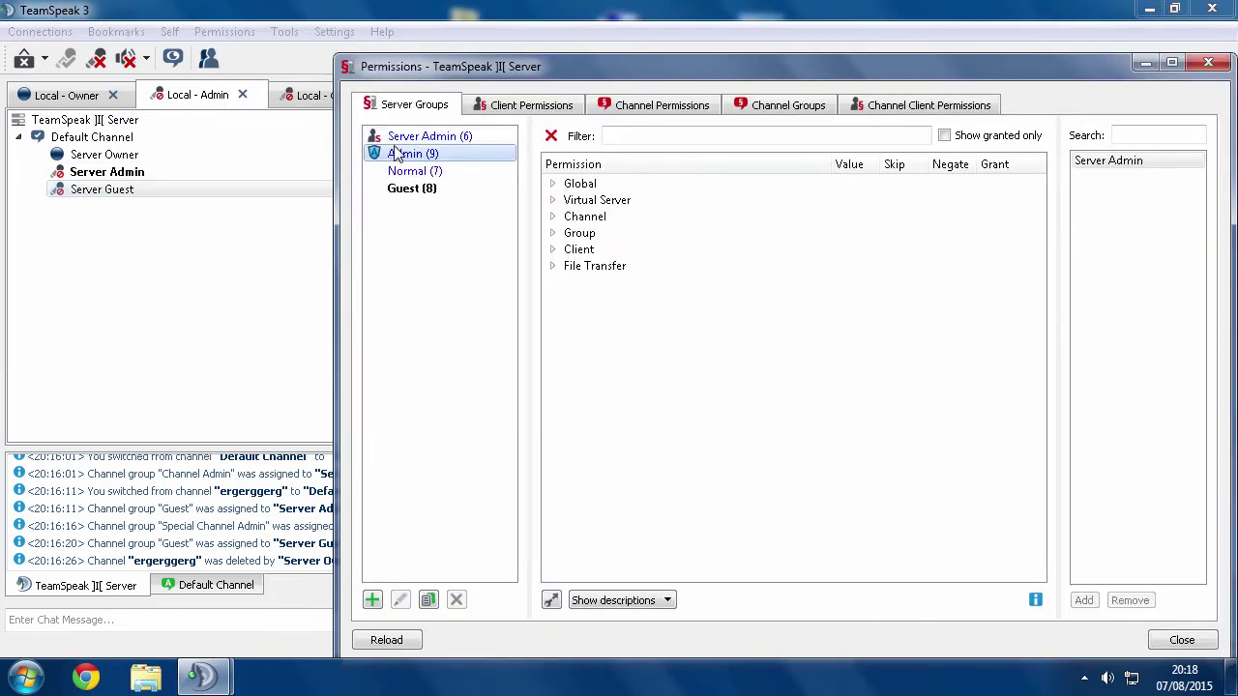
{"action": "left_click", "coordinate": [399, 138]}
{"action": "left_click", "coordinate": [398, 154]}
{"action": "left_click", "coordinate": [399, 171]}
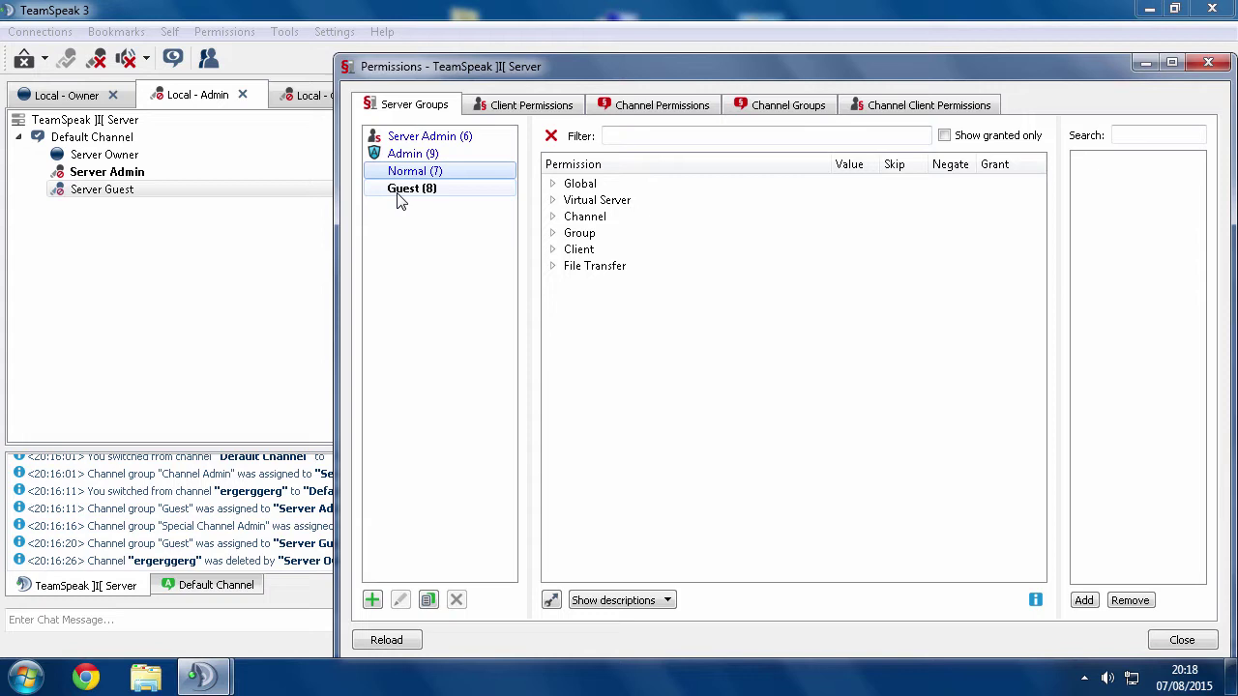
{"action": "left_click", "coordinate": [399, 193]}
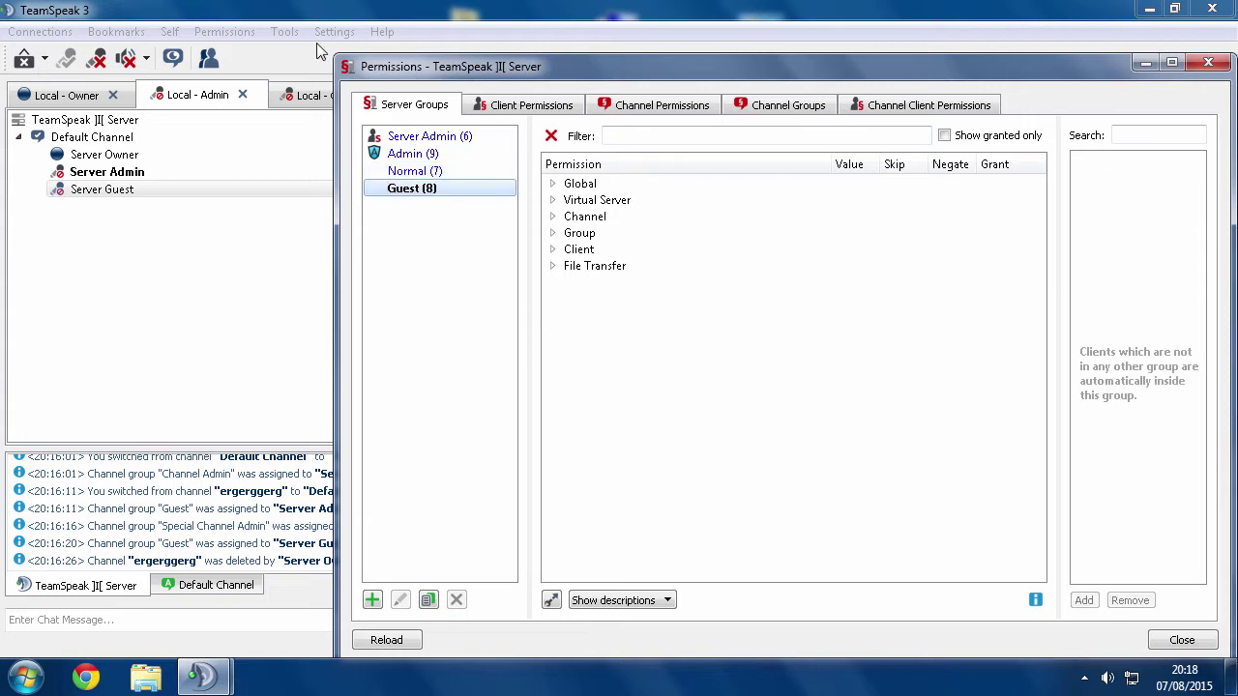
Examine the Admin server group's Group Modify permissions, including Group Member Add Power, and close the permissions window
{"action": "left_click", "coordinate": [400, 155]}
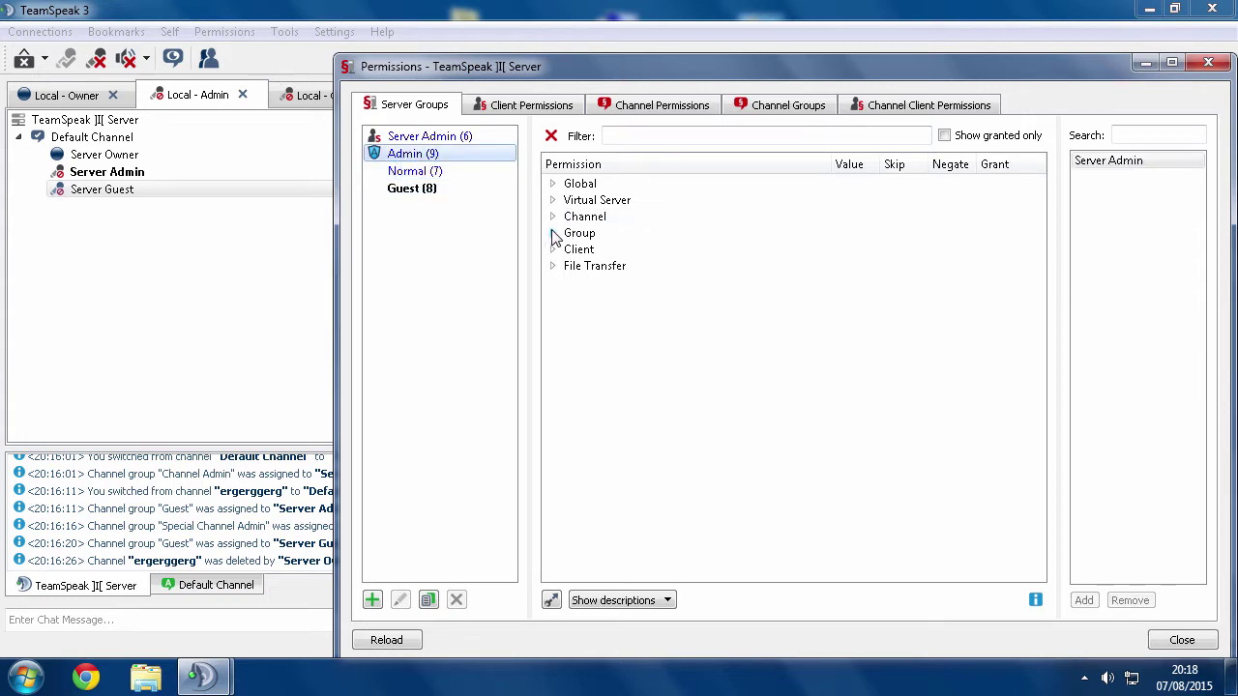
{"action": "left_click", "coordinate": [552, 234]}
{"action": "left_click", "coordinate": [571, 282]}
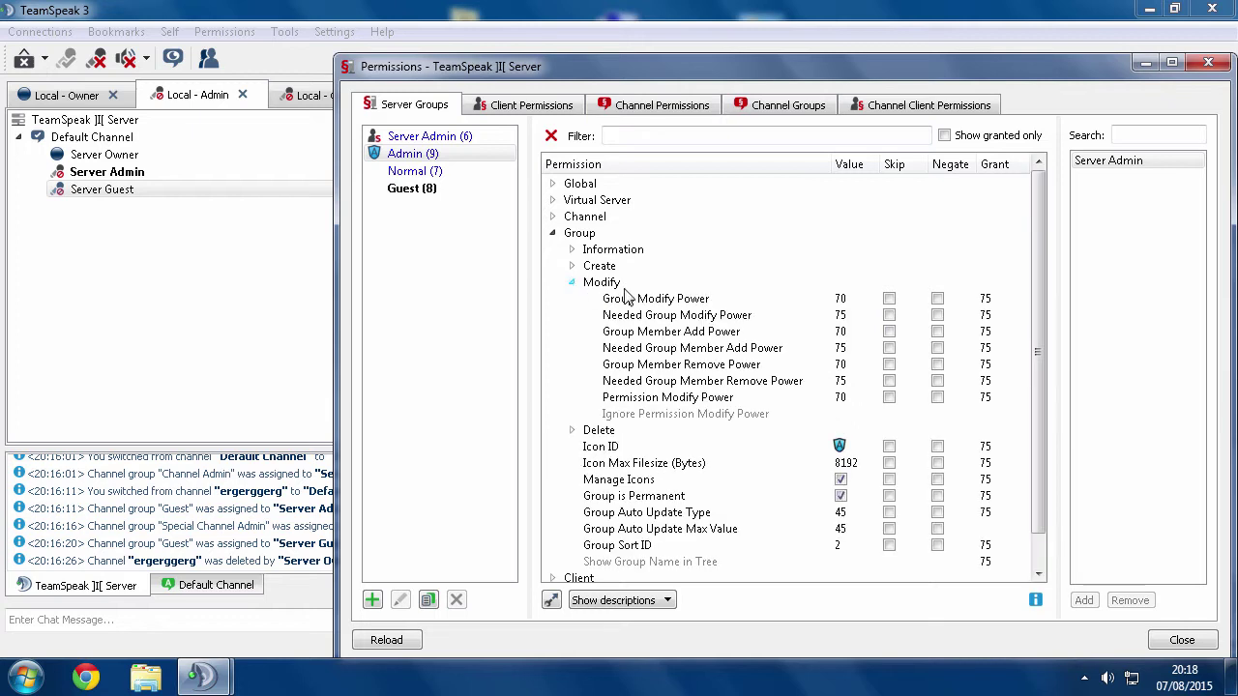
{"action": "left_click", "coordinate": [827, 334]}
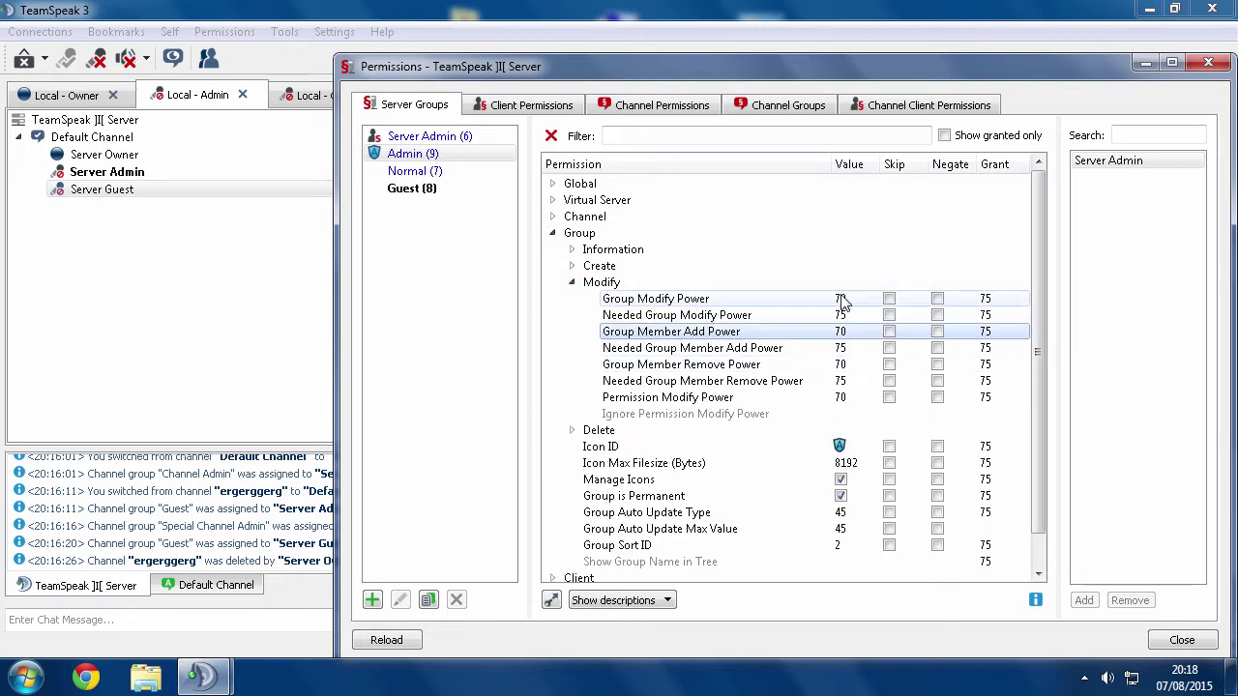
{"action": "left_click", "coordinate": [552, 233]}
{"action": "left_click", "coordinate": [296, 60]}
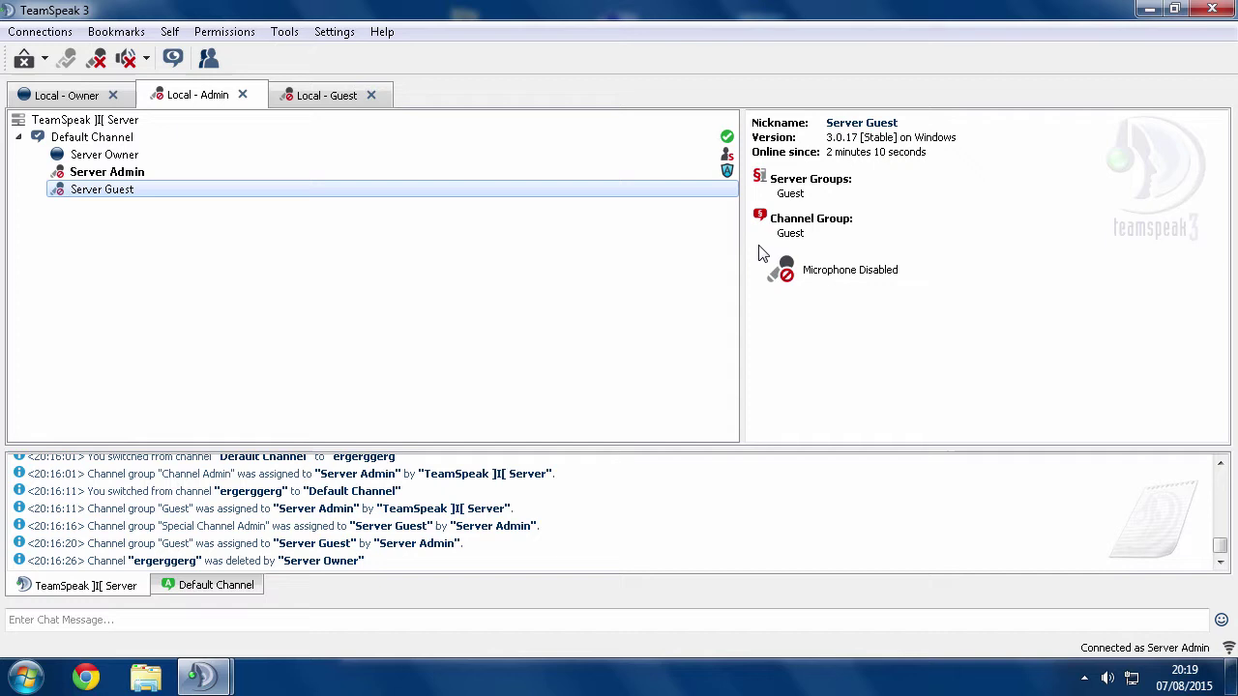
As Server Admin, add the Server Guest client to the Normal server group
{"action": "left_click", "coordinate": [135, 156]}
{"action": "left_click", "coordinate": [140, 172]}
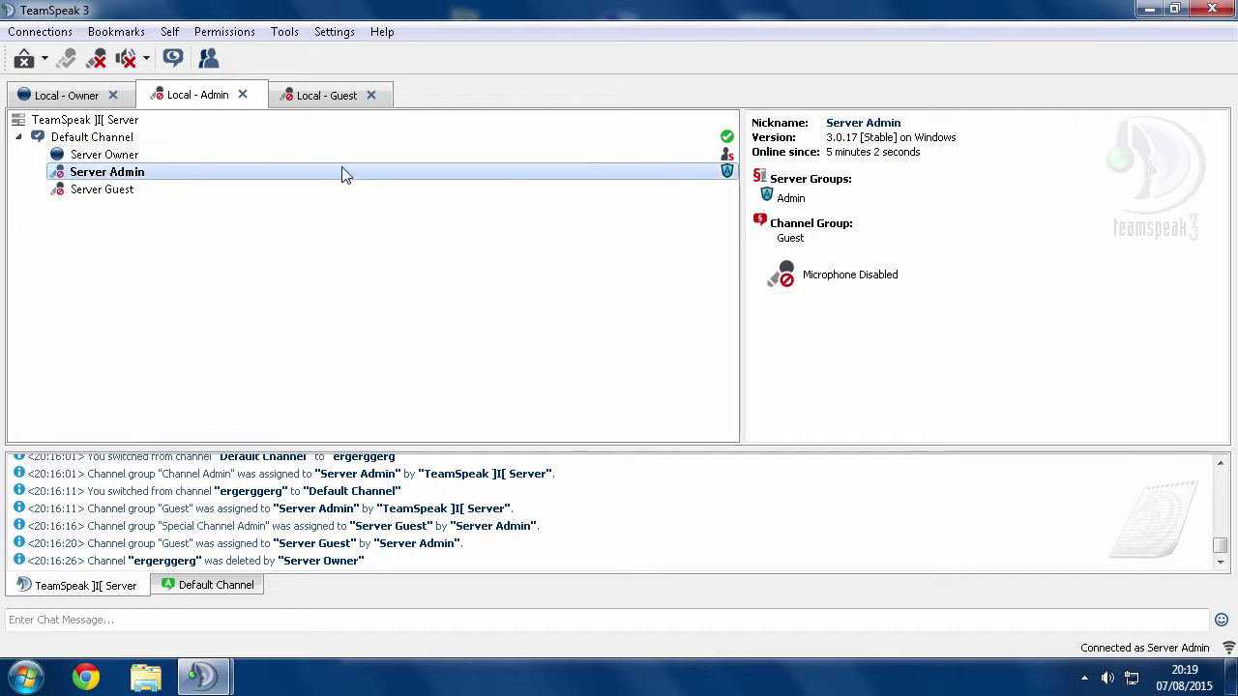
{"action": "right_click", "coordinate": [68, 196]}
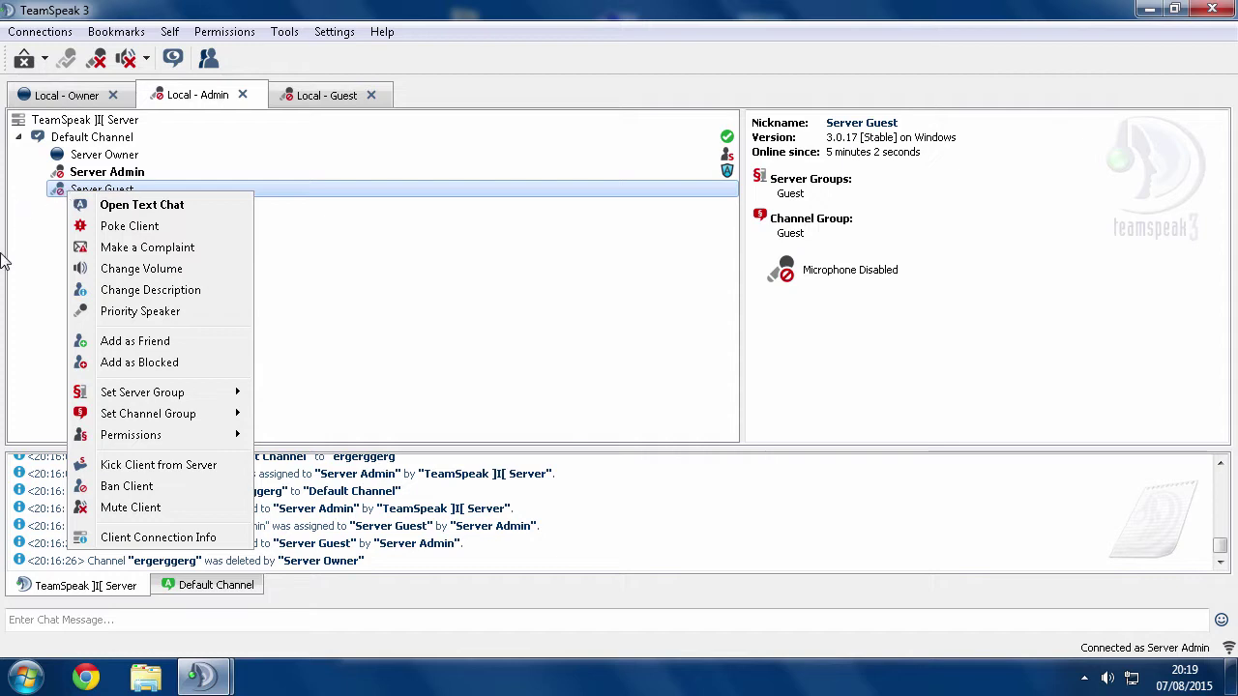
{"action": "mouse_move", "coordinate": [145, 400]}
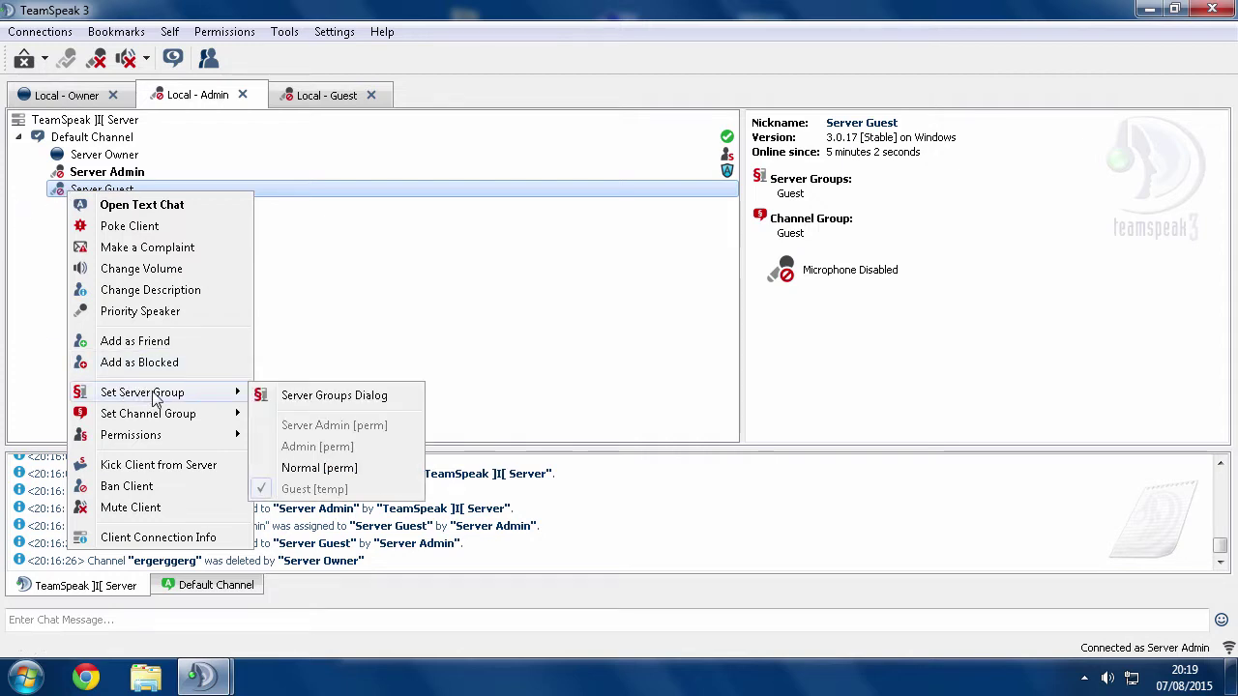
{"action": "left_click", "coordinate": [302, 471]}
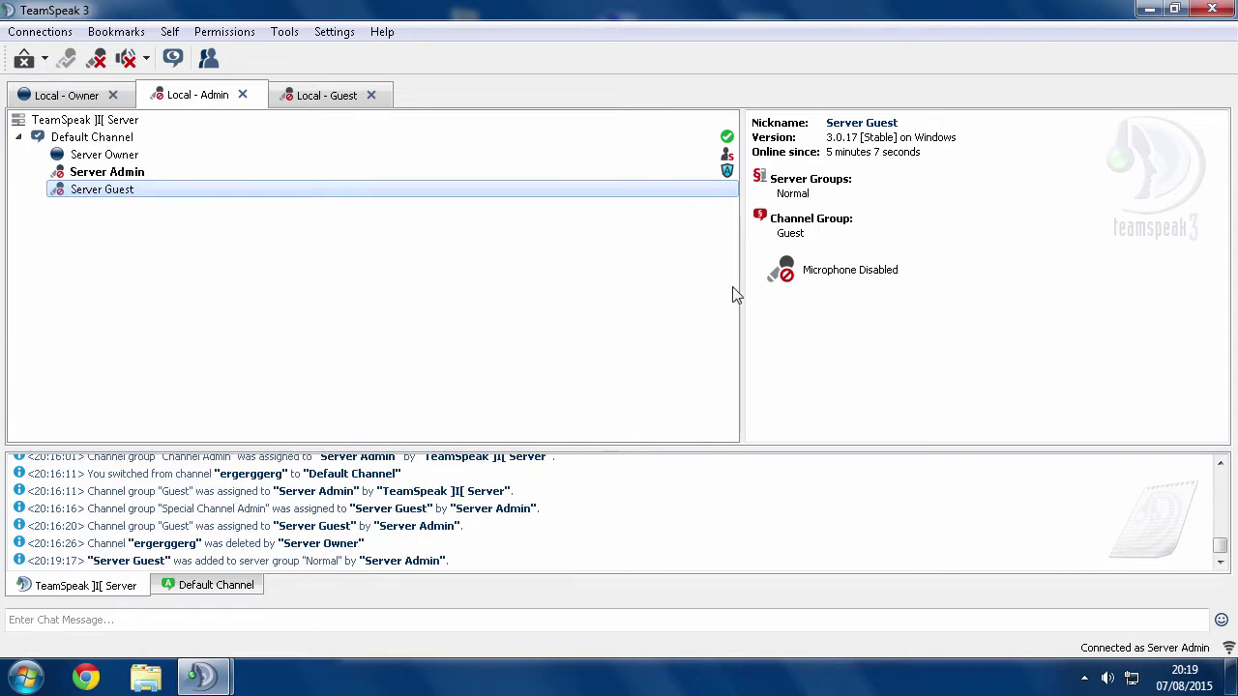
Remove the Server Guest client from the Normal server group
{"action": "right_click", "coordinate": [135, 191]}
{"action": "mouse_move", "coordinate": [191, 397]}
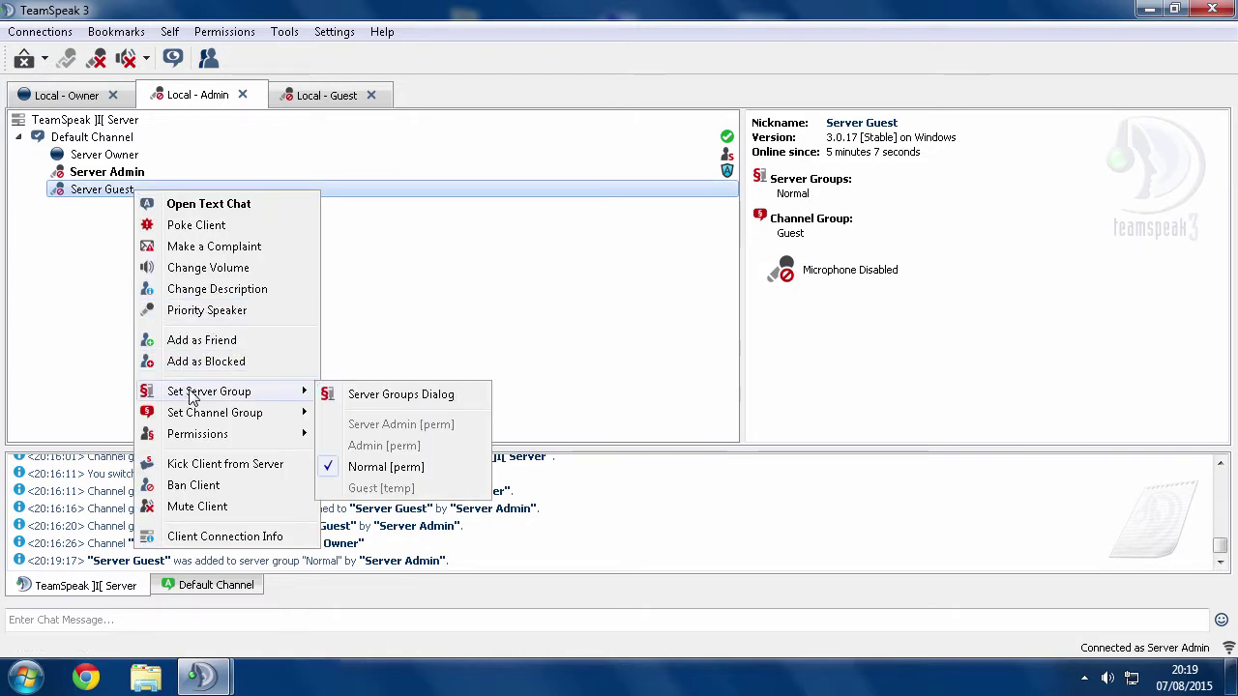
{"action": "left_click", "coordinate": [391, 467]}
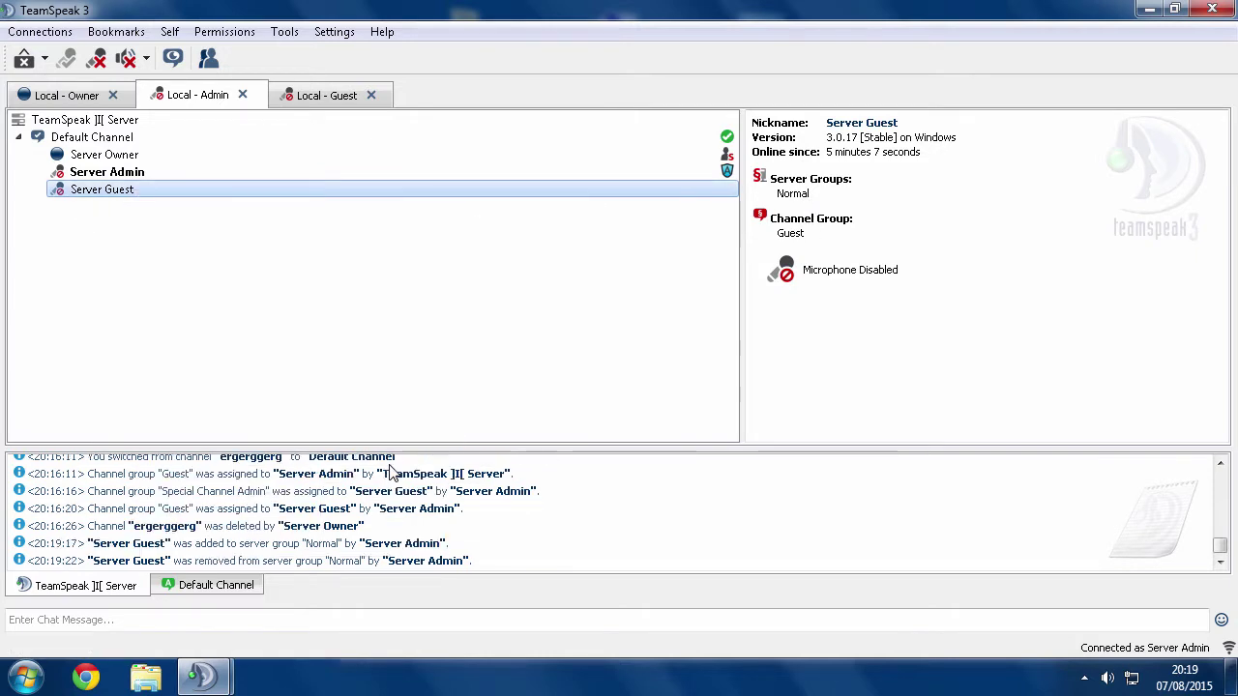
Assign the Special Channel Admin channel group to the Server Guest client
{"action": "right_click", "coordinate": [81, 195]}
{"action": "mouse_move", "coordinate": [218, 416]}
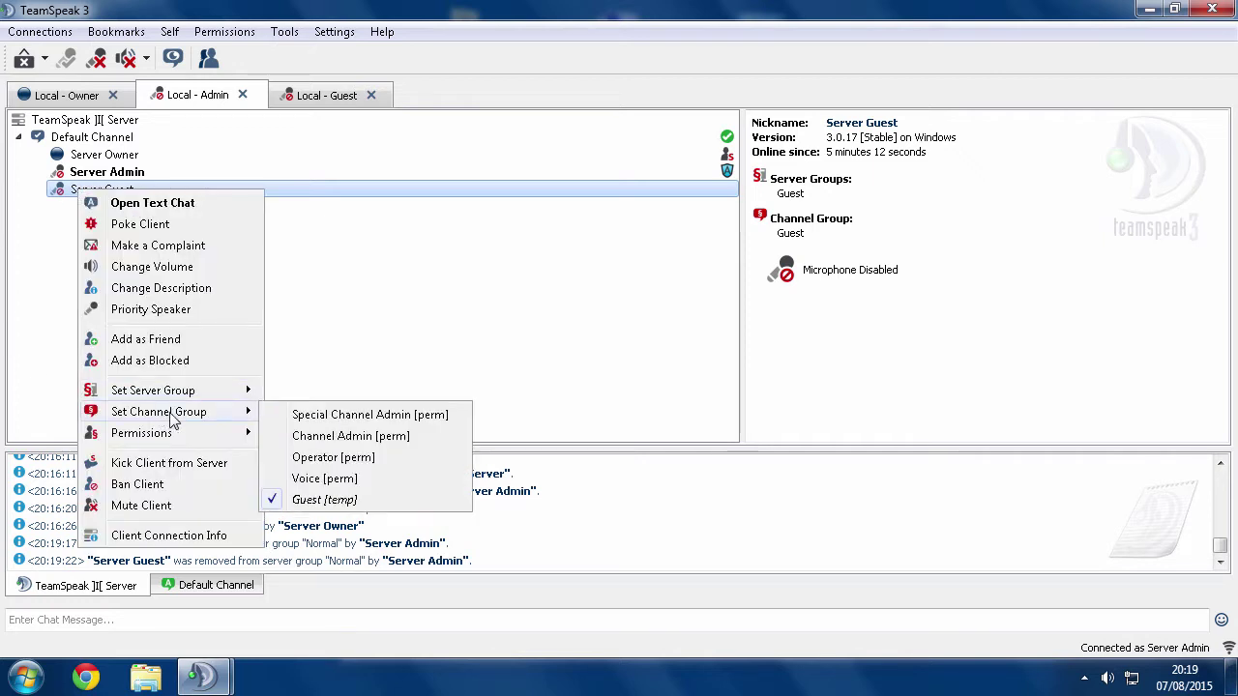
{"action": "left_click", "coordinate": [382, 422]}
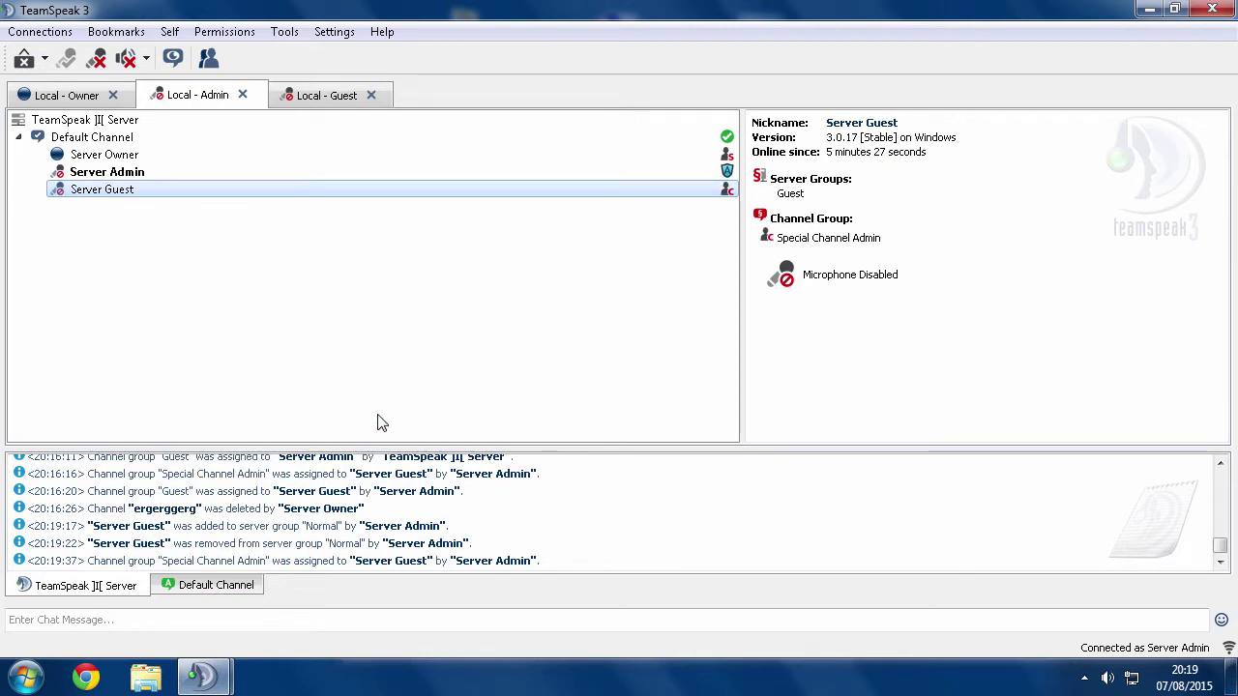
Take the Special Channel Admin channel group away from the Server Guest client
{"action": "right_click", "coordinate": [101, 190]}
{"action": "mouse_move", "coordinate": [147, 414]}
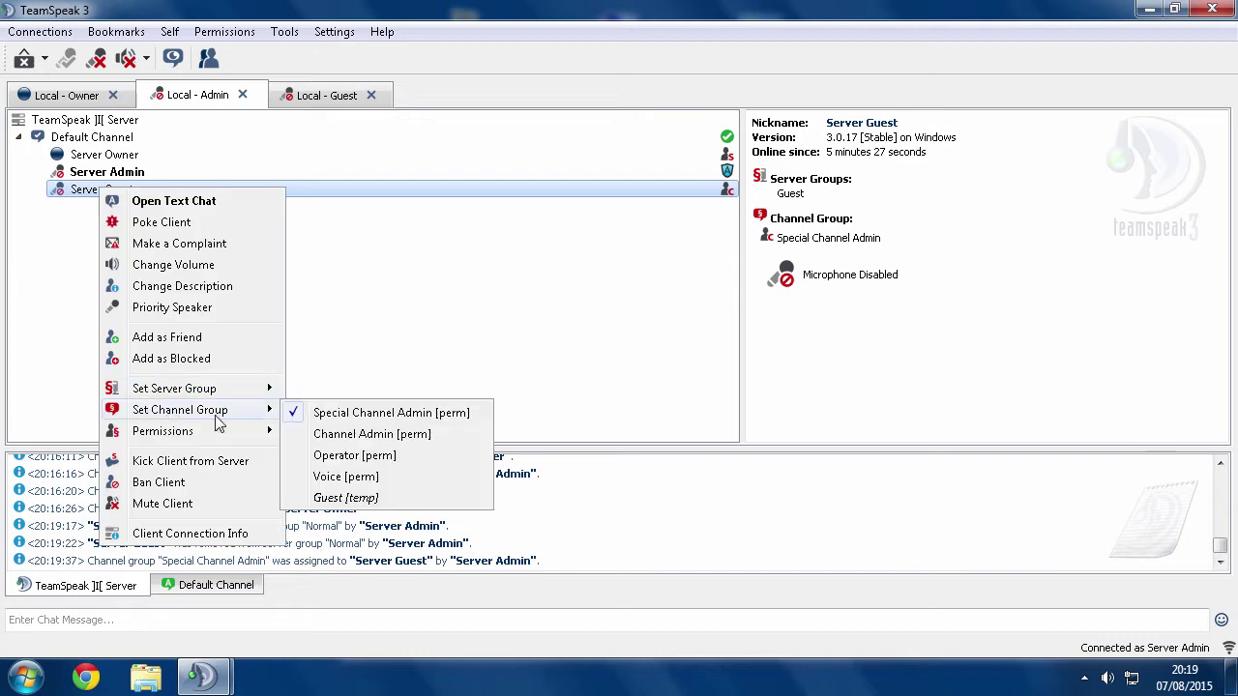
{"action": "left_click", "coordinate": [393, 414]}
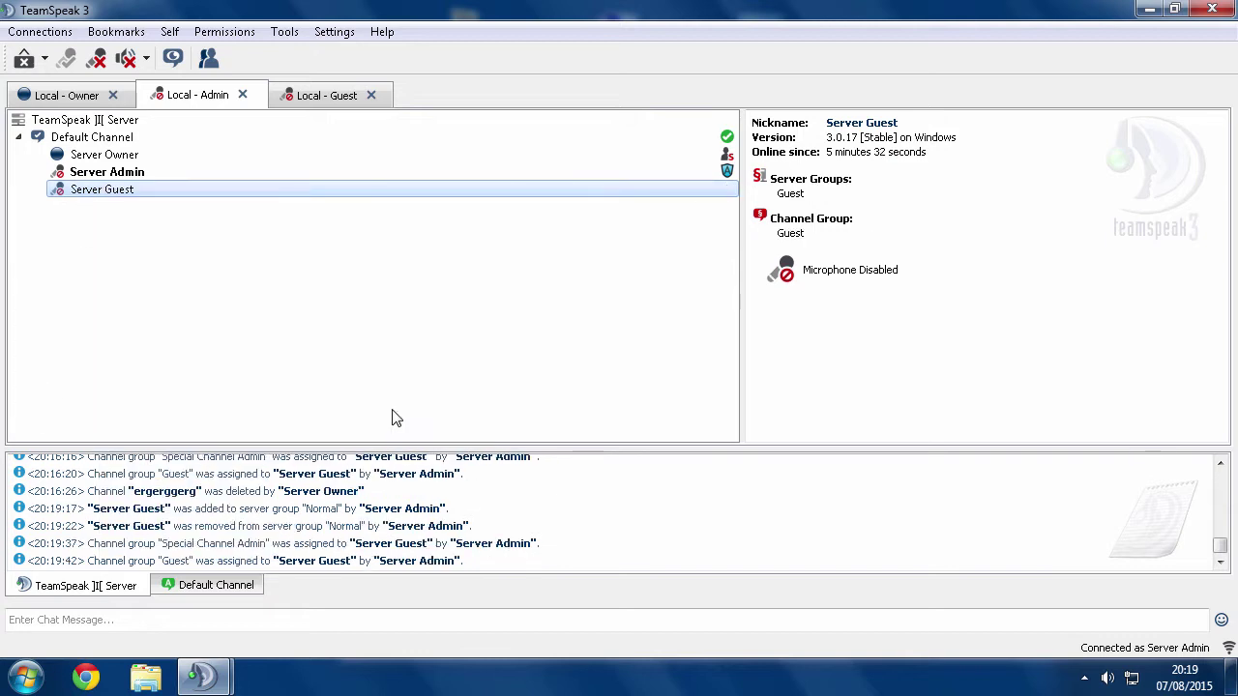
On the Local - Owner connection, examine the Special Channel Admin channel group's needed member add and remove powers
{"action": "left_click", "coordinate": [74, 96]}
{"action": "left_click", "coordinate": [225, 32]}
{"action": "left_click", "coordinate": [247, 60]}
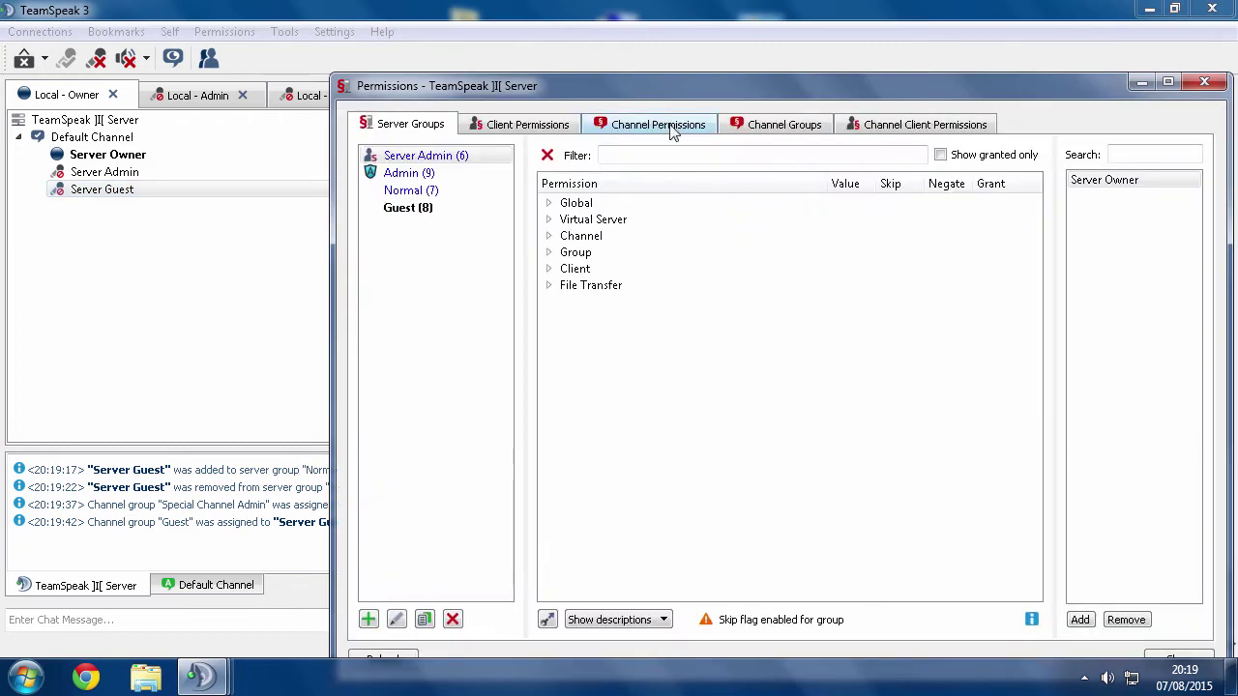
{"action": "left_click", "coordinate": [801, 127]}
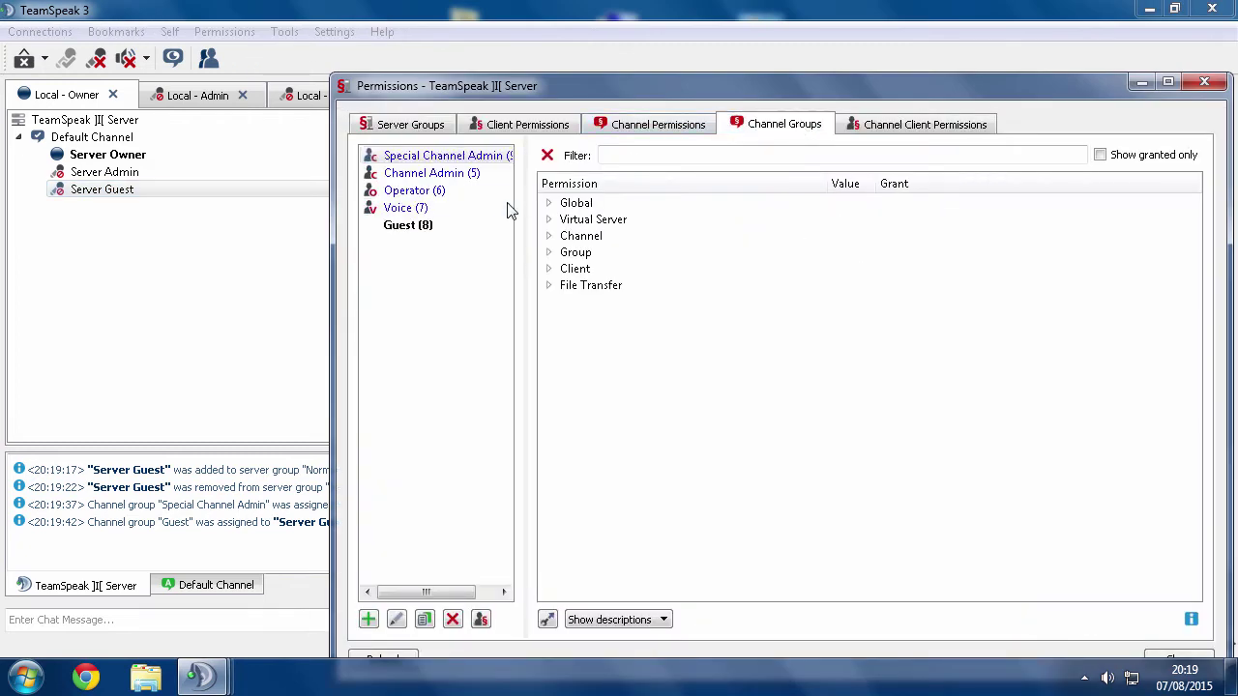
{"action": "left_click", "coordinate": [549, 252]}
{"action": "left_click", "coordinate": [568, 301]}
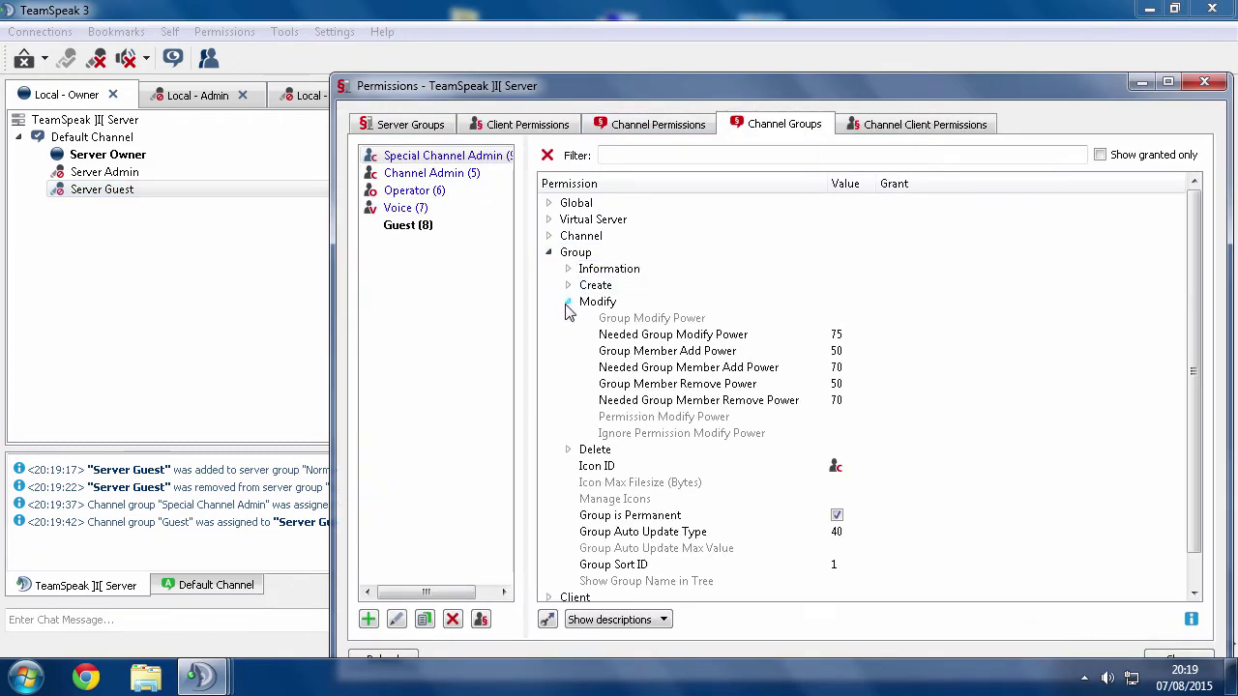
{"action": "left_click", "coordinate": [701, 373]}
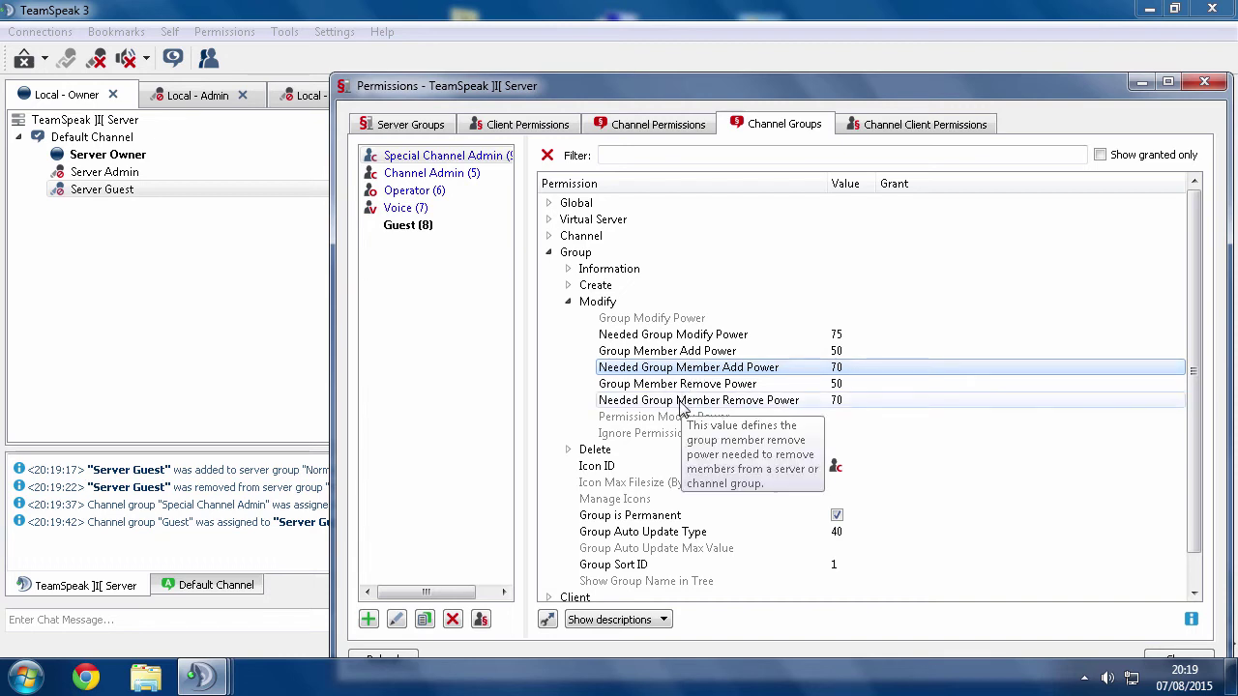
{"action": "left_click", "coordinate": [680, 404]}
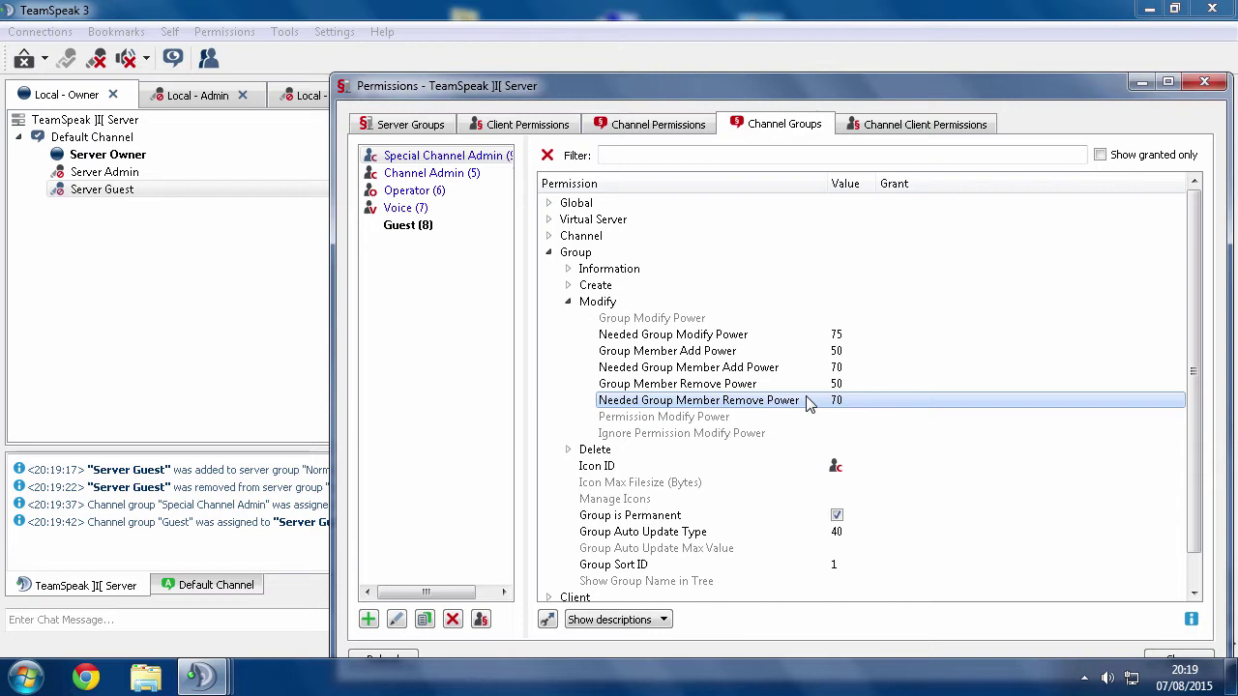
Check the Admin server group's Group Member Add Power under the Group Modify permissions, and close the permissions window
{"action": "left_click", "coordinate": [404, 125]}
{"action": "left_click", "coordinate": [408, 172]}
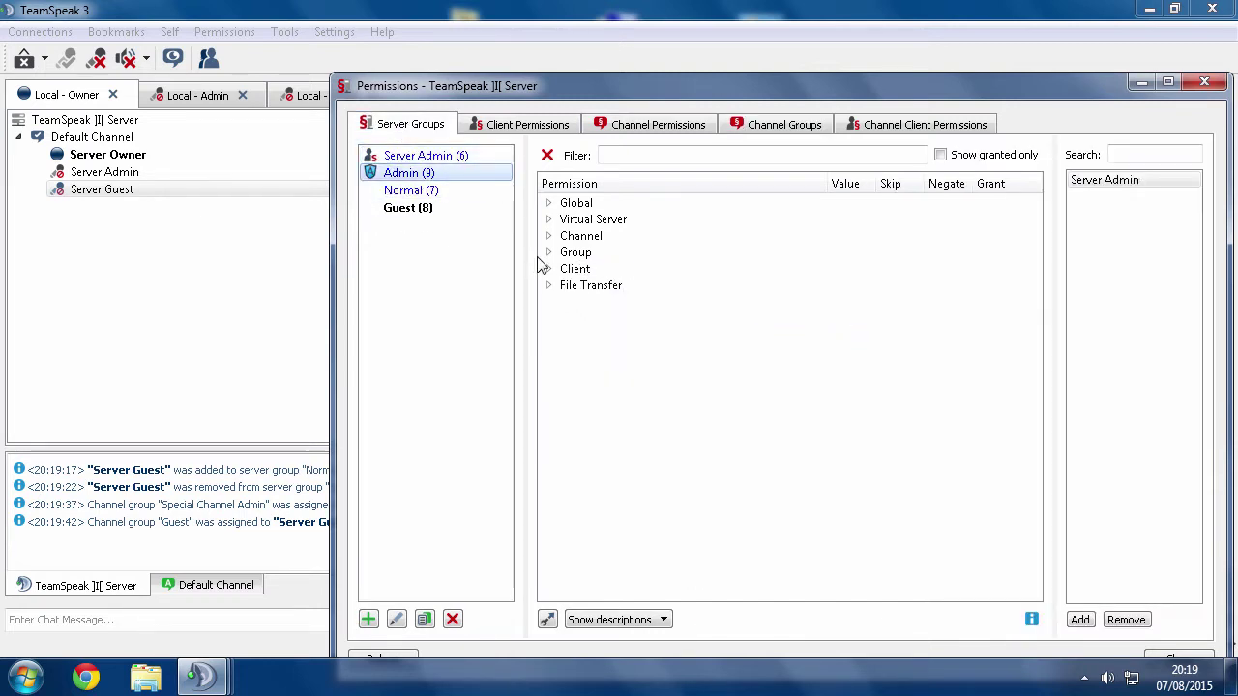
{"action": "left_click", "coordinate": [549, 253]}
{"action": "left_click", "coordinate": [568, 302]}
{"action": "left_click", "coordinate": [796, 352]}
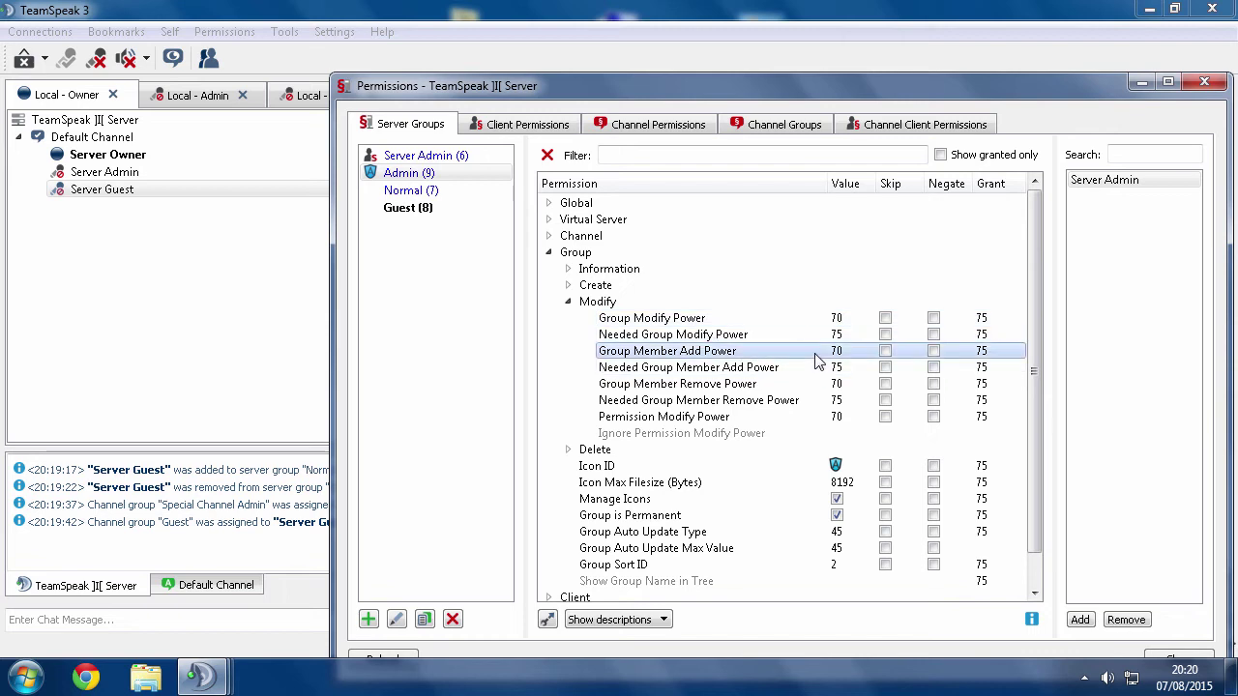
{"action": "left_click", "coordinate": [1204, 81]}
On the Local - Admin connection, create a permanent channel named My new channel on the server and enter it
{"action": "left_click", "coordinate": [186, 97]}
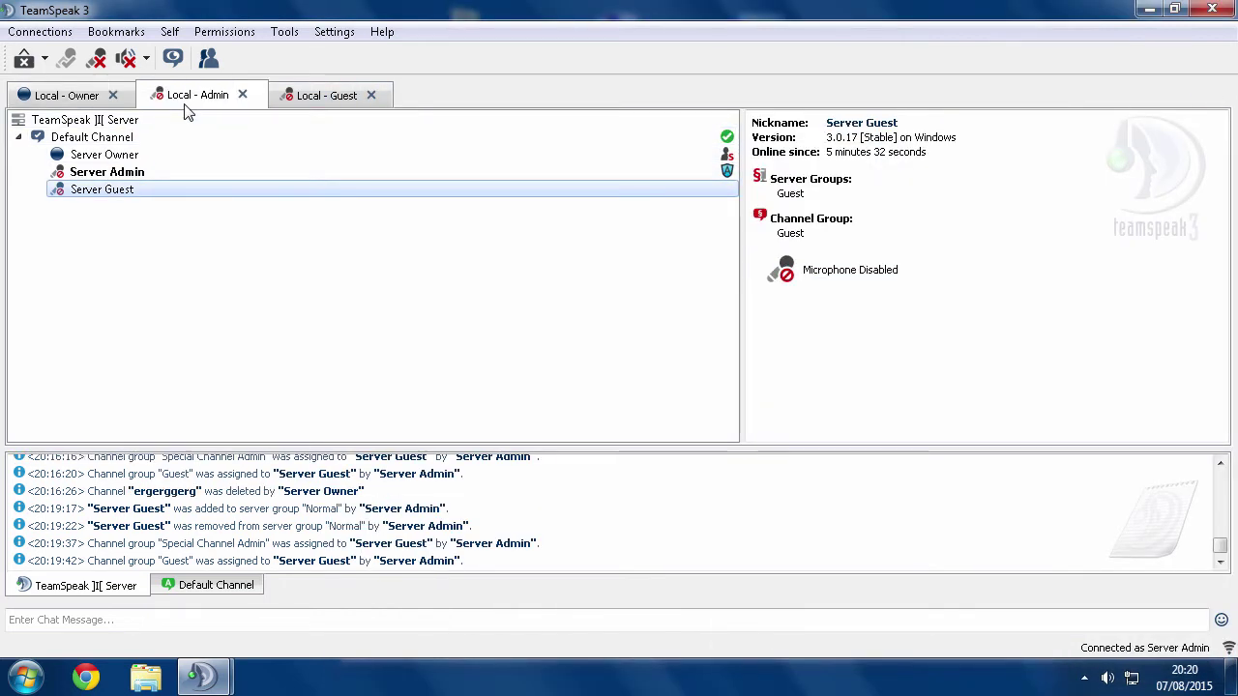
{"action": "right_click", "coordinate": [70, 119]}
{"action": "left_click", "coordinate": [140, 136]}
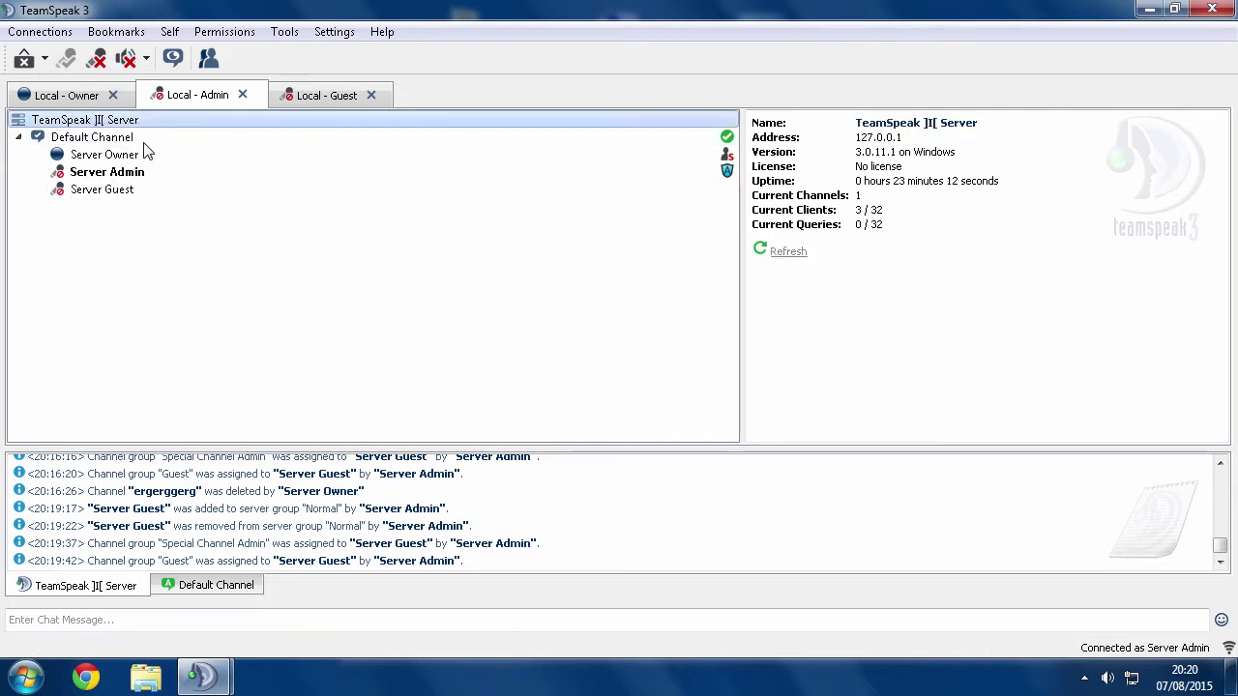
{"action": "type", "text": "My new channel"}
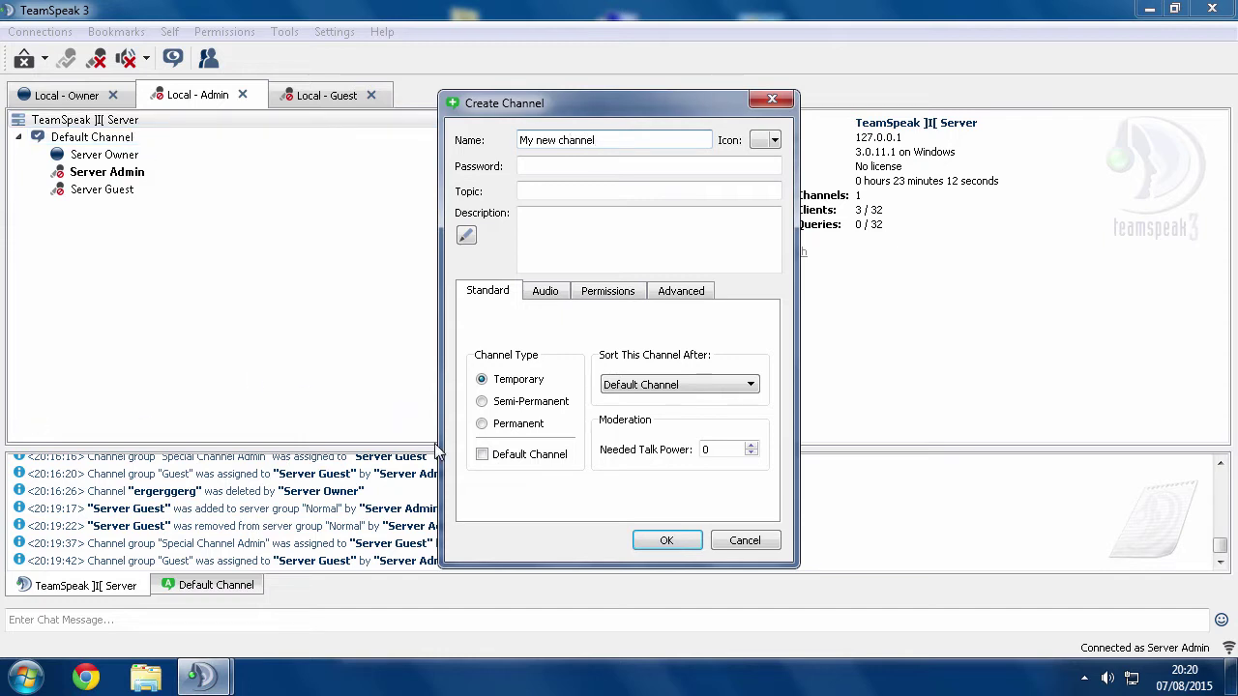
{"action": "left_click", "coordinate": [517, 423]}
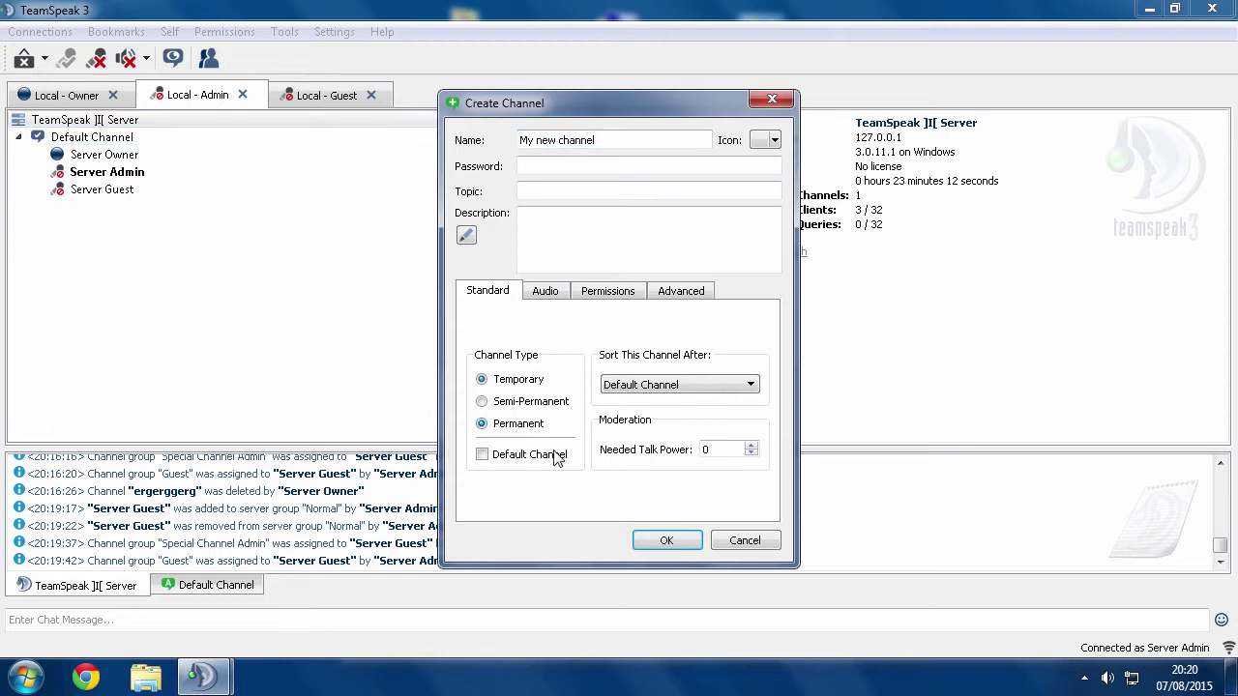
{"action": "left_click", "coordinate": [654, 543]}
{"action": "double_click", "coordinate": [55, 210]}
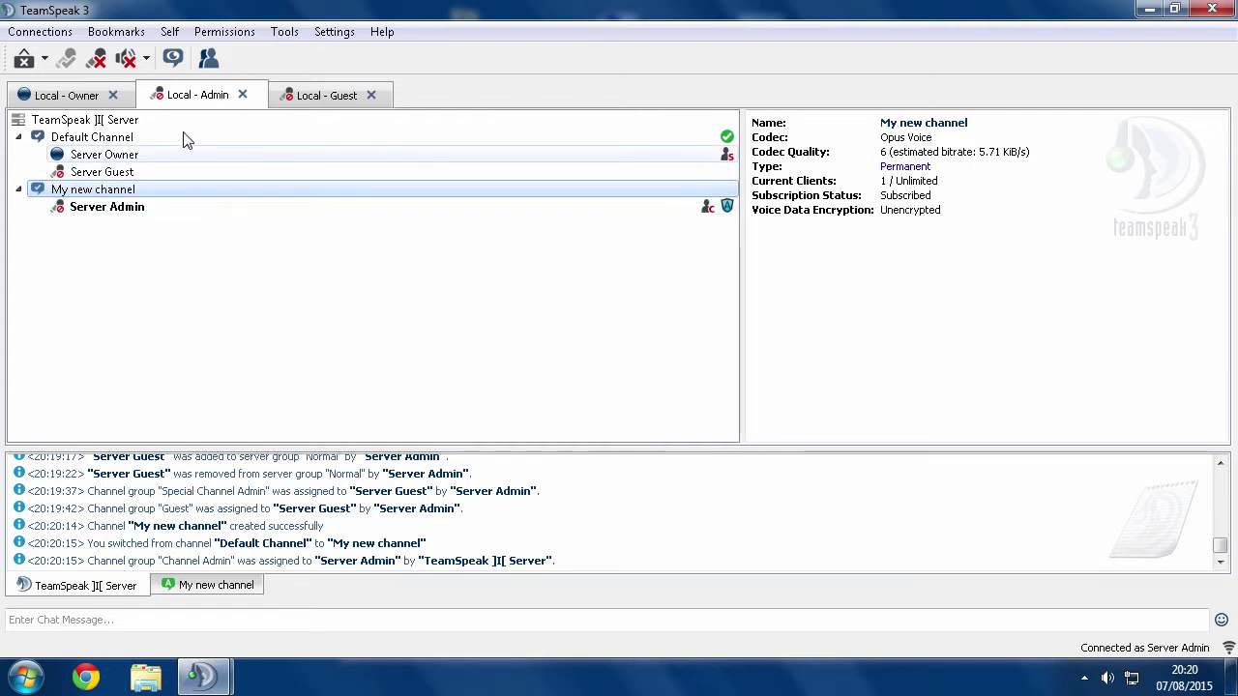
Check the server and channel groups of the Server Admin client in My new channel, and view the channel's details
{"action": "left_click", "coordinate": [130, 207]}
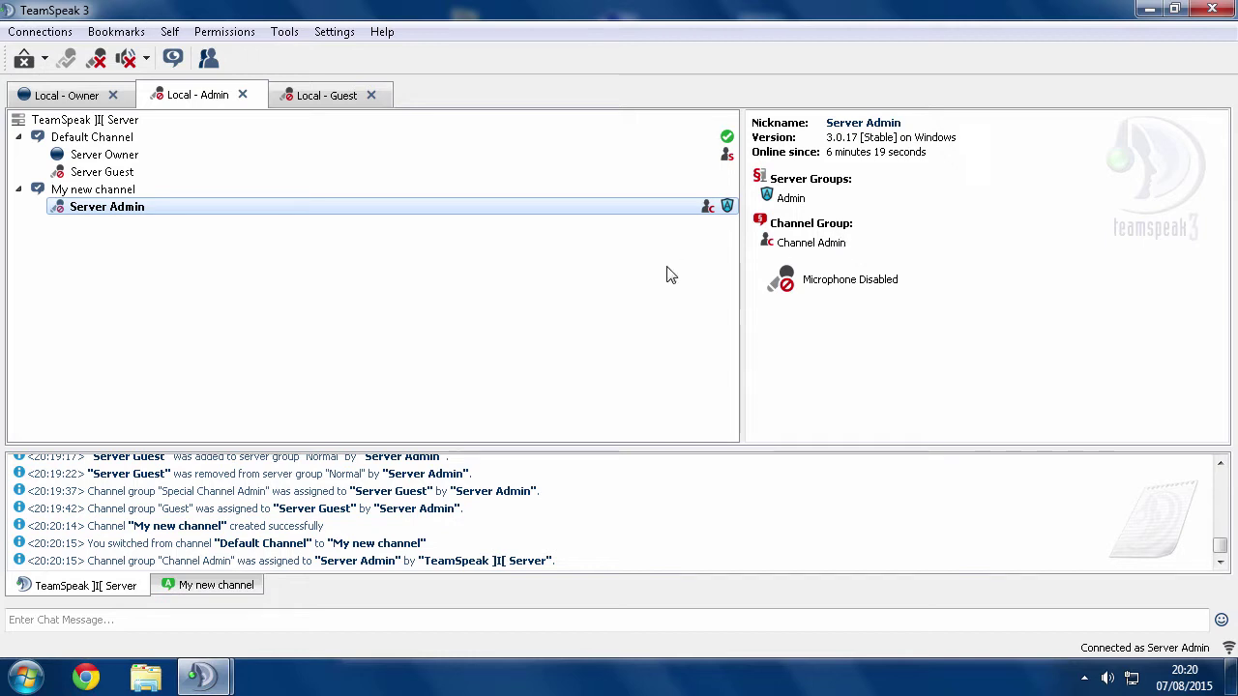
{"action": "key", "text": "Up"}
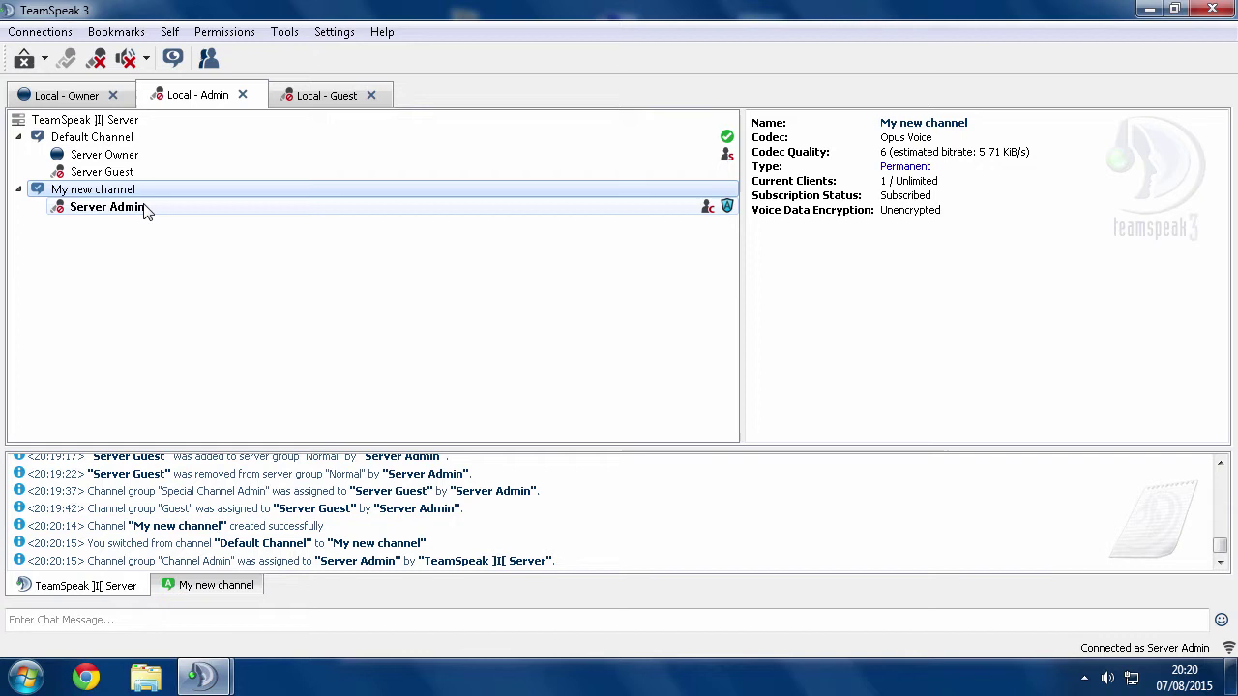
{"action": "left_click", "coordinate": [145, 209]}
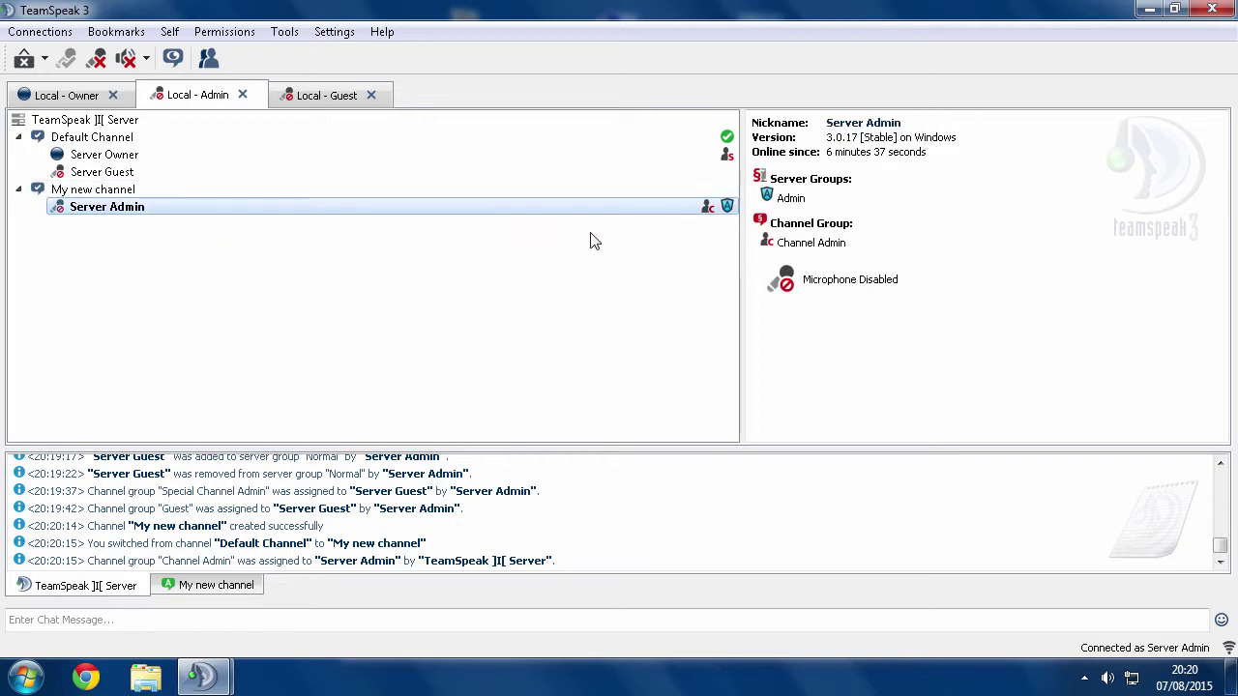
{"action": "left_click", "coordinate": [110, 191]}
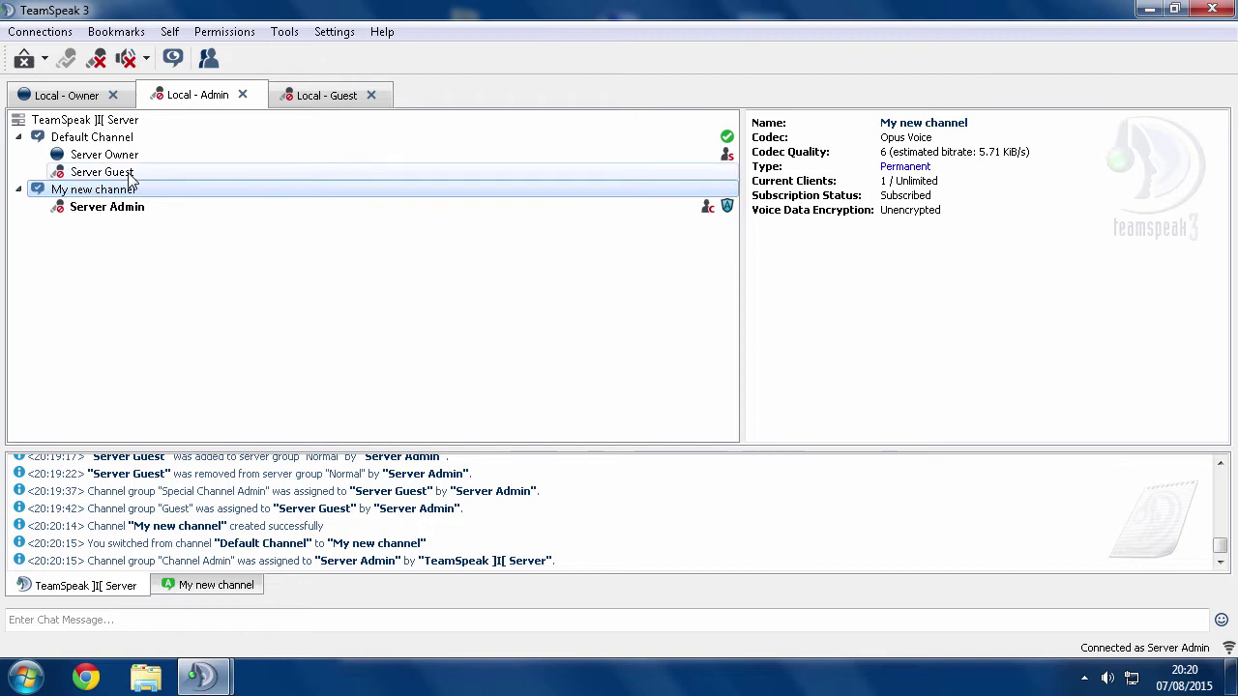
Check which server groups can be assigned to the Server Guest client, including in the Server Groups dialog, and close the dialog
{"action": "right_click", "coordinate": [125, 173]}
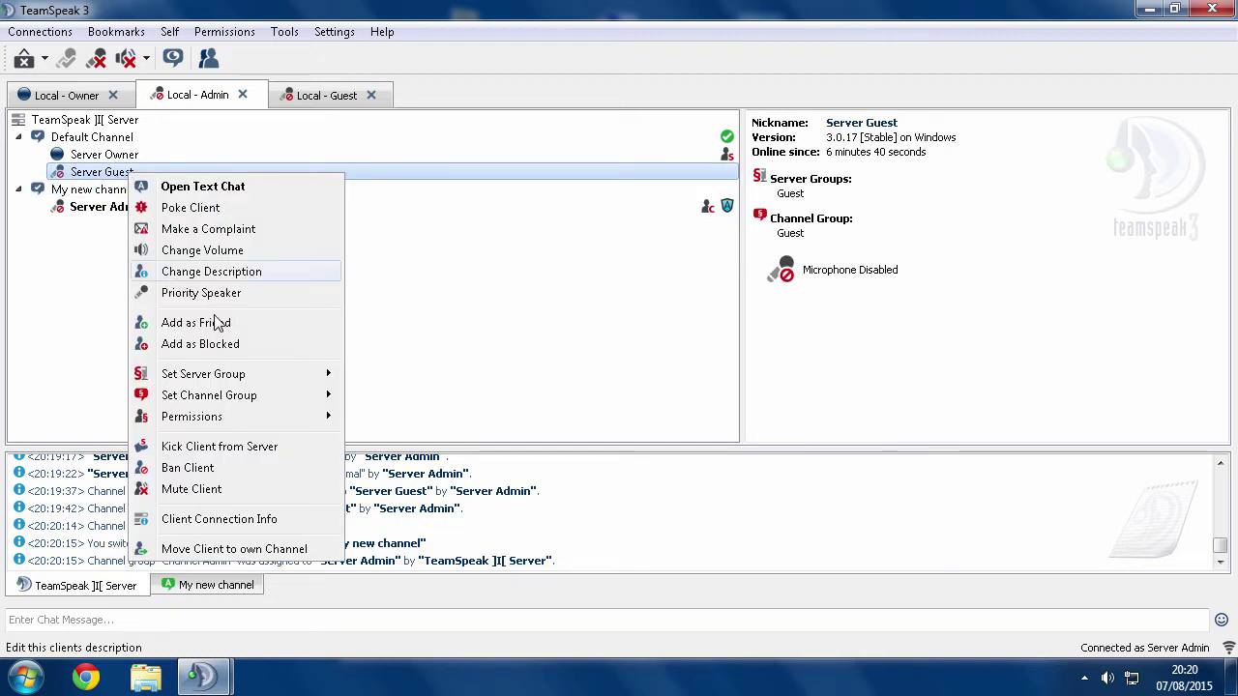
{"action": "mouse_move", "coordinate": [222, 377]}
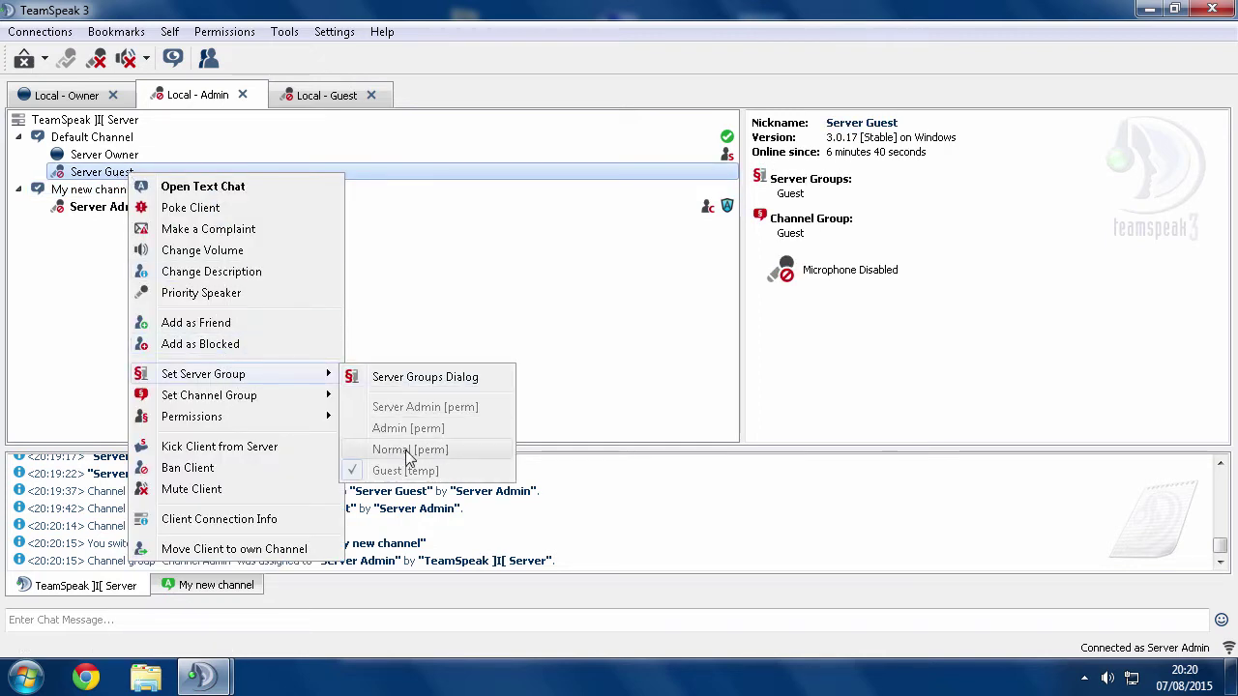
{"action": "left_click", "coordinate": [430, 379]}
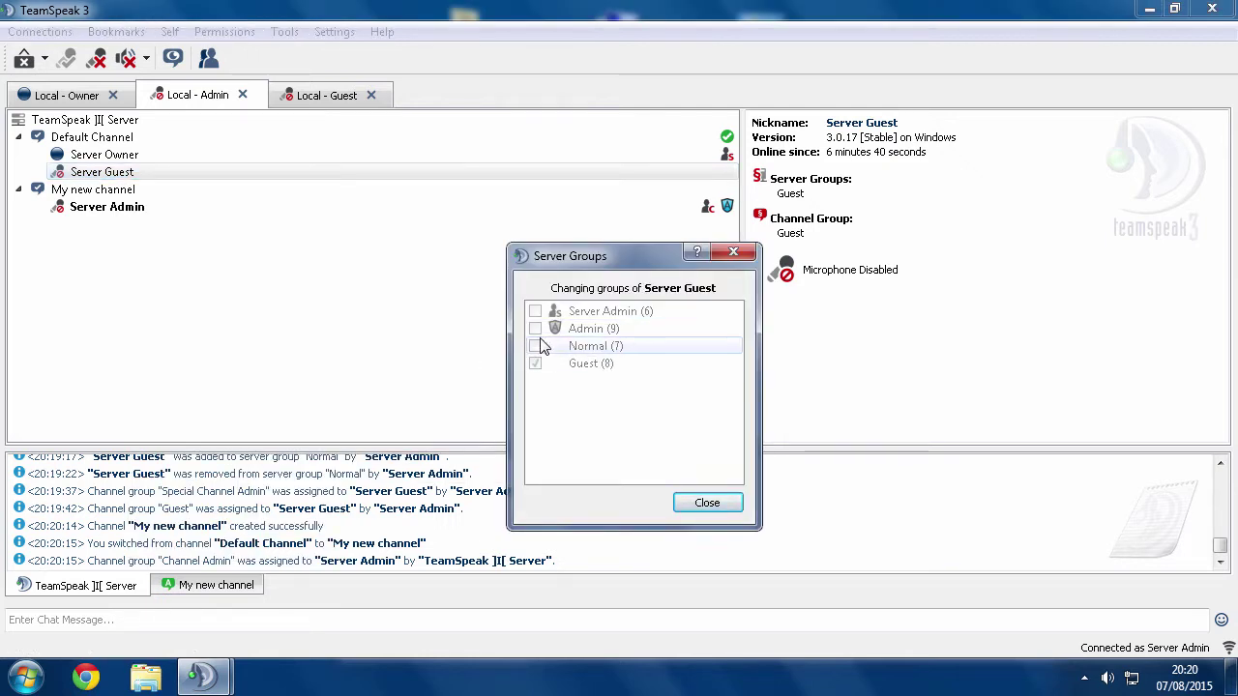
{"action": "left_click", "coordinate": [707, 502]}
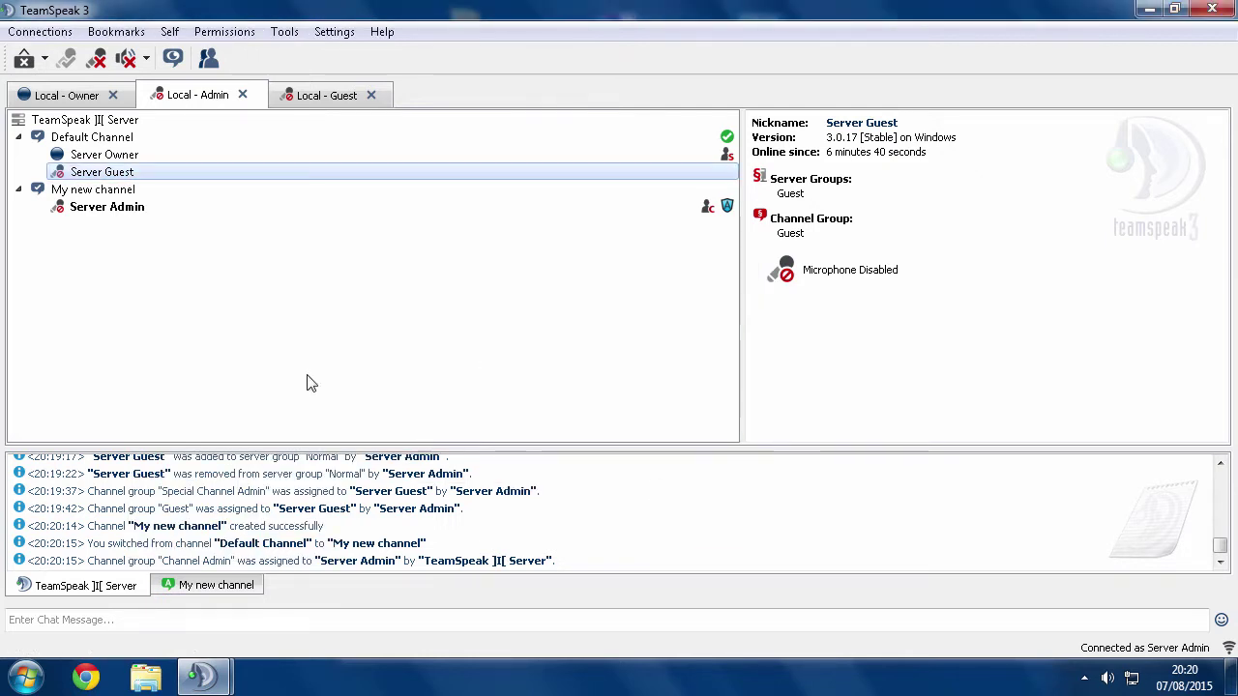
Assign the Channel Admin channel group to the Server Guest client in Default Channel
{"action": "right_click", "coordinate": [98, 177]}
{"action": "mouse_move", "coordinate": [164, 402]}
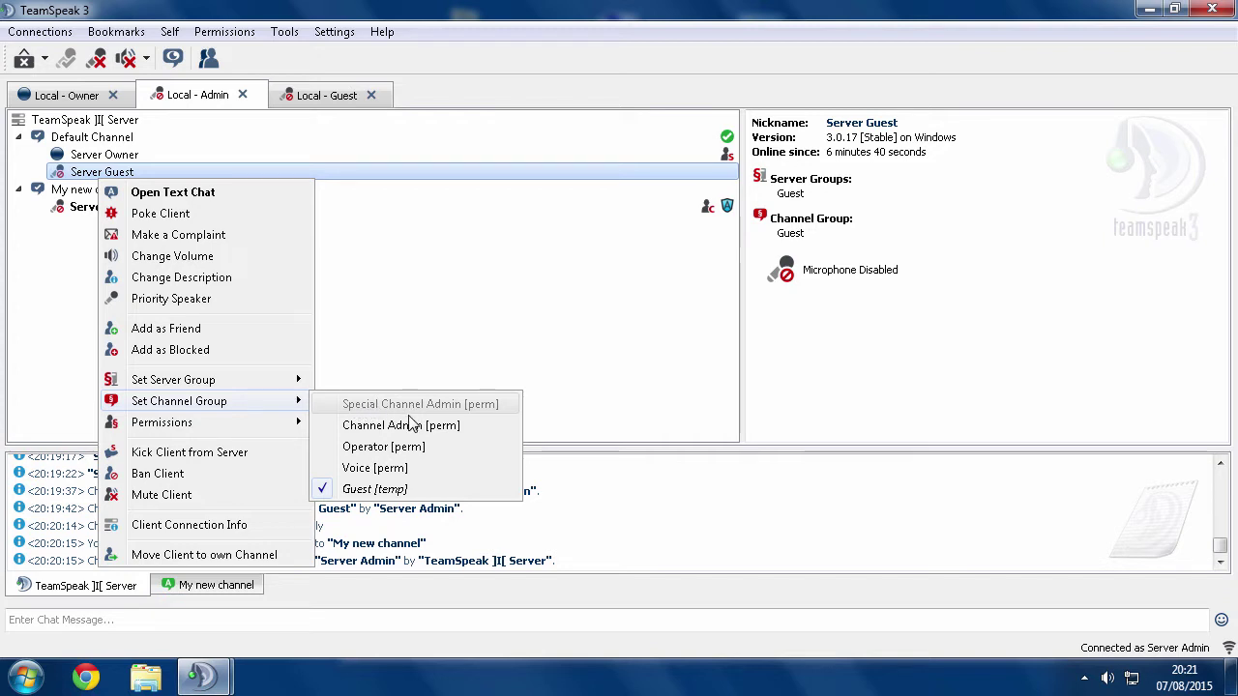
{"action": "left_click", "coordinate": [380, 428]}
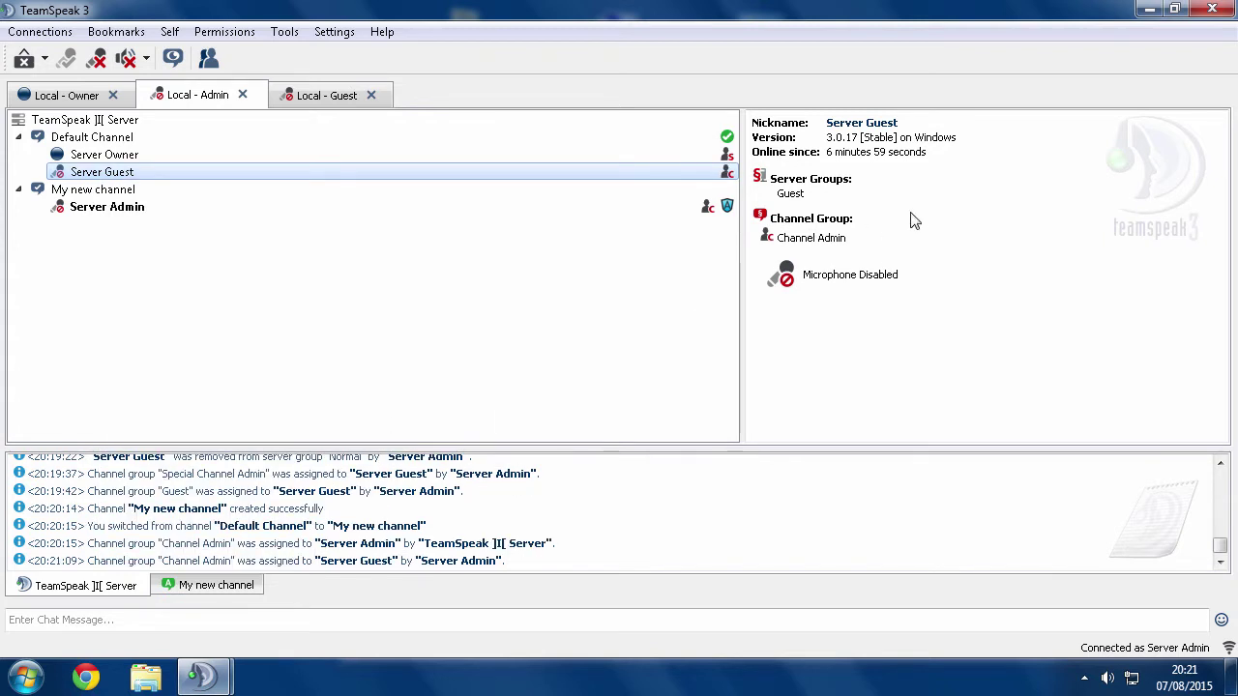
Set the Server Guest client's channel group back to Guest
{"action": "right_click", "coordinate": [104, 173]}
{"action": "mouse_move", "coordinate": [129, 395]}
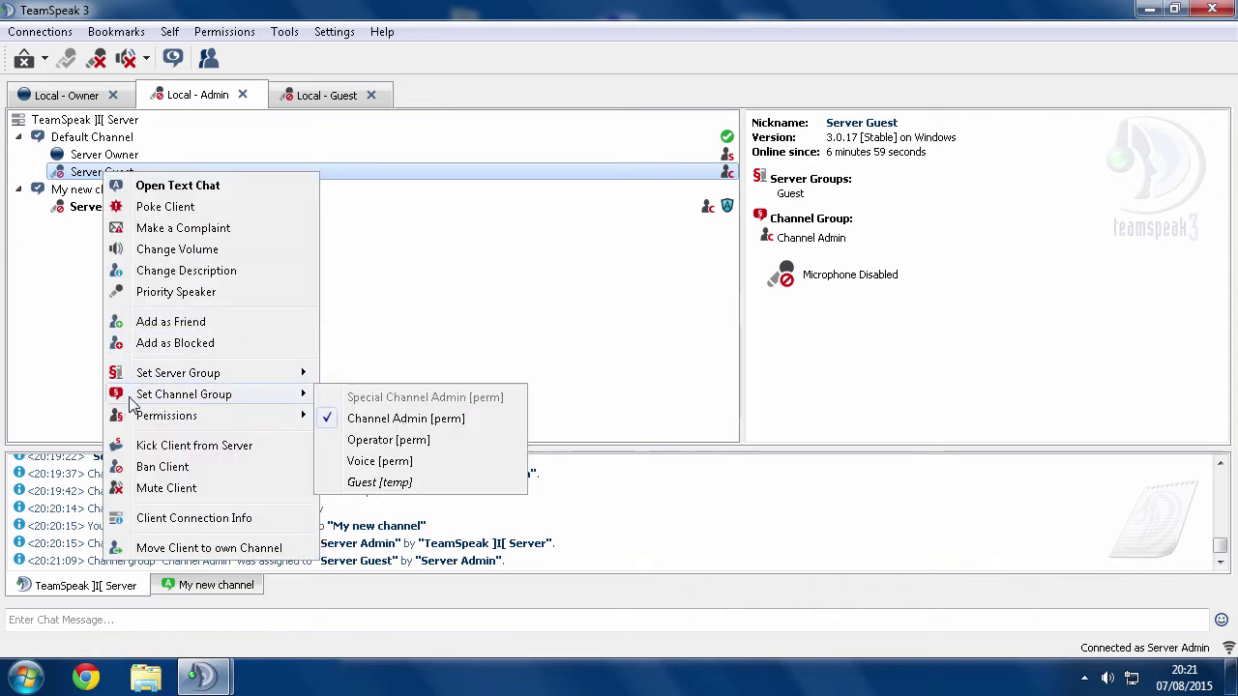
{"action": "left_click", "coordinate": [379, 482]}
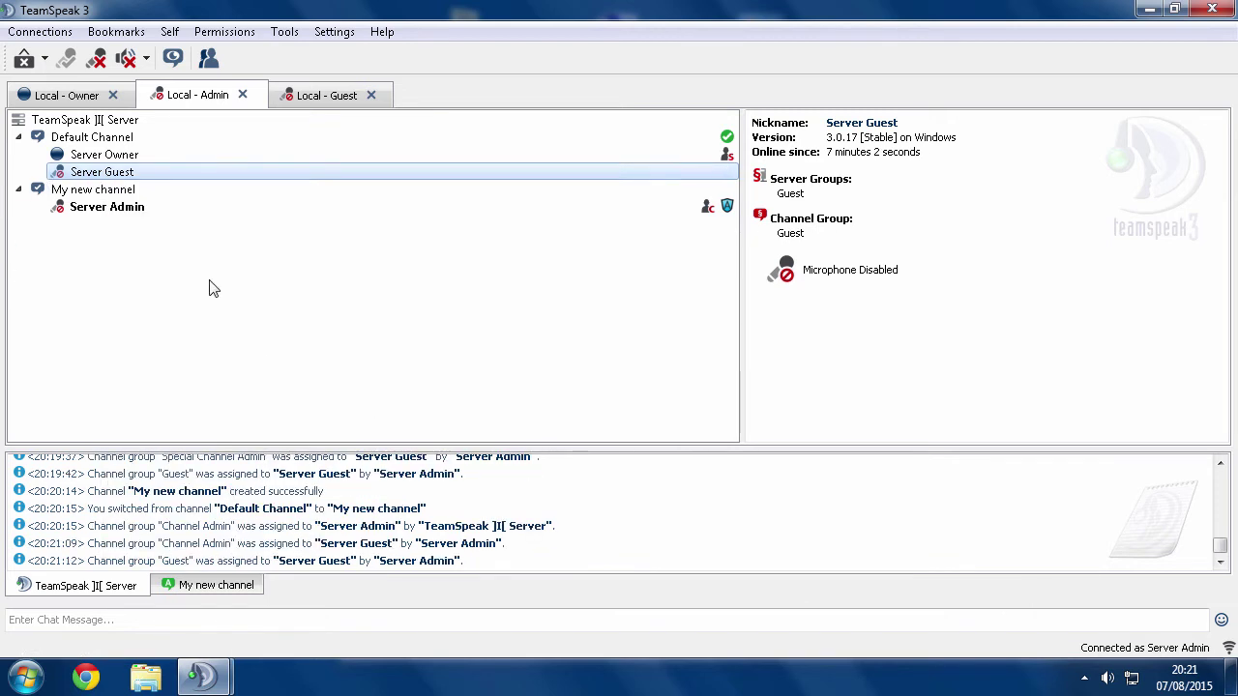
Check the Normal server group's Needed Group Member Add Power under the Group Modify permissions
{"action": "left_click", "coordinate": [232, 34]}
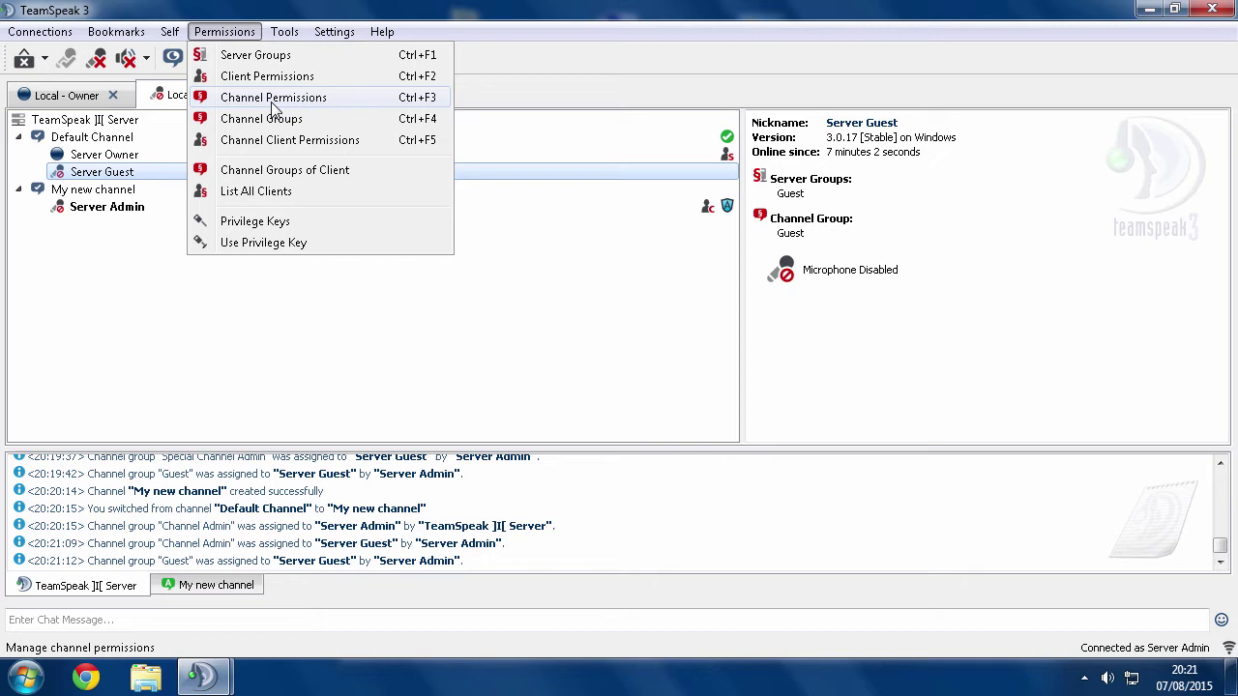
{"action": "left_click", "coordinate": [273, 118]}
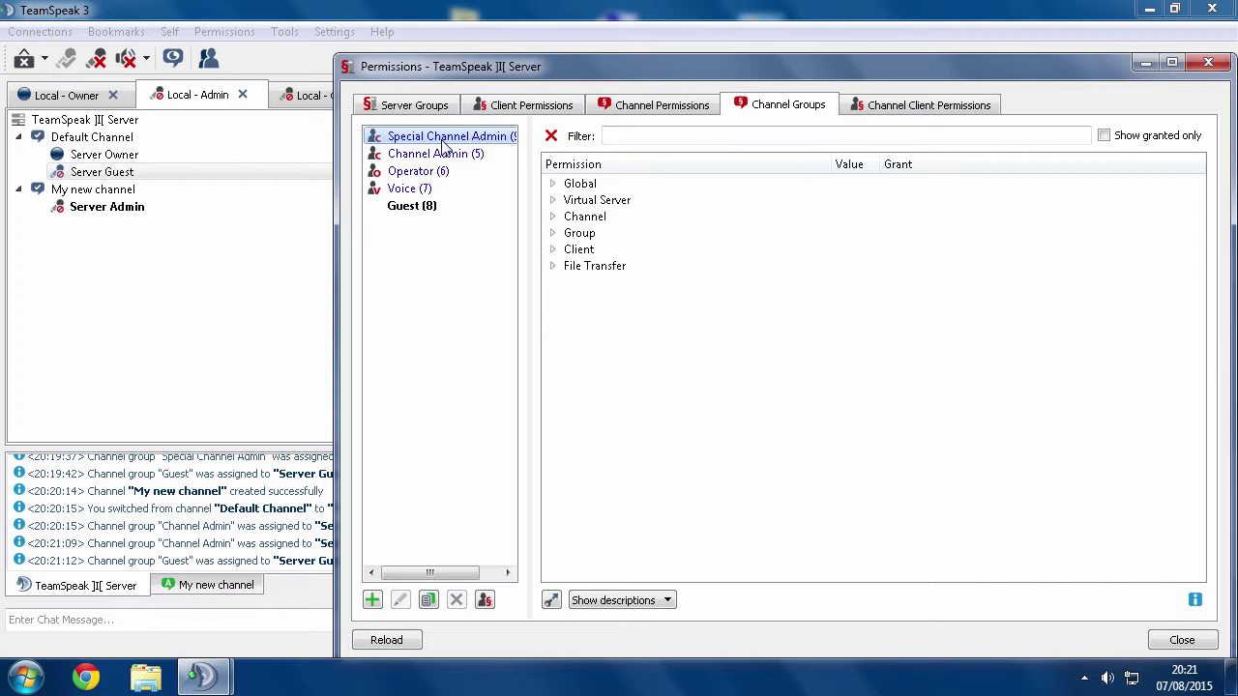
{"action": "left_click", "coordinate": [410, 105]}
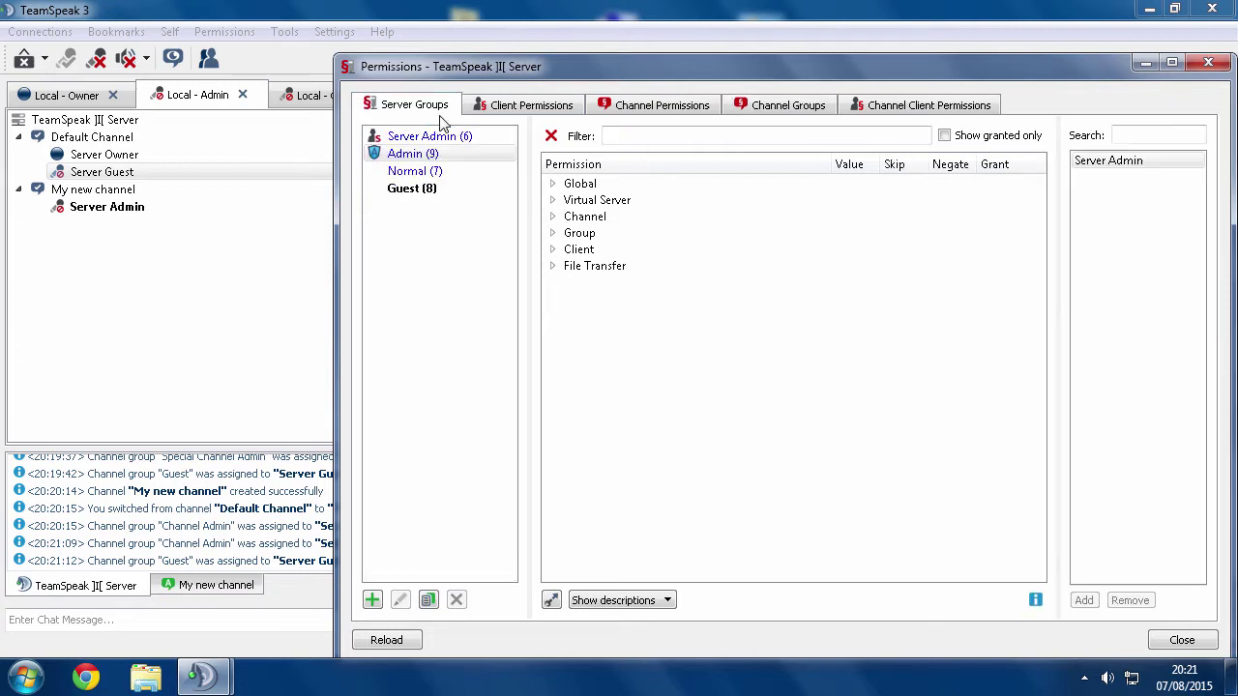
{"action": "left_click", "coordinate": [410, 173]}
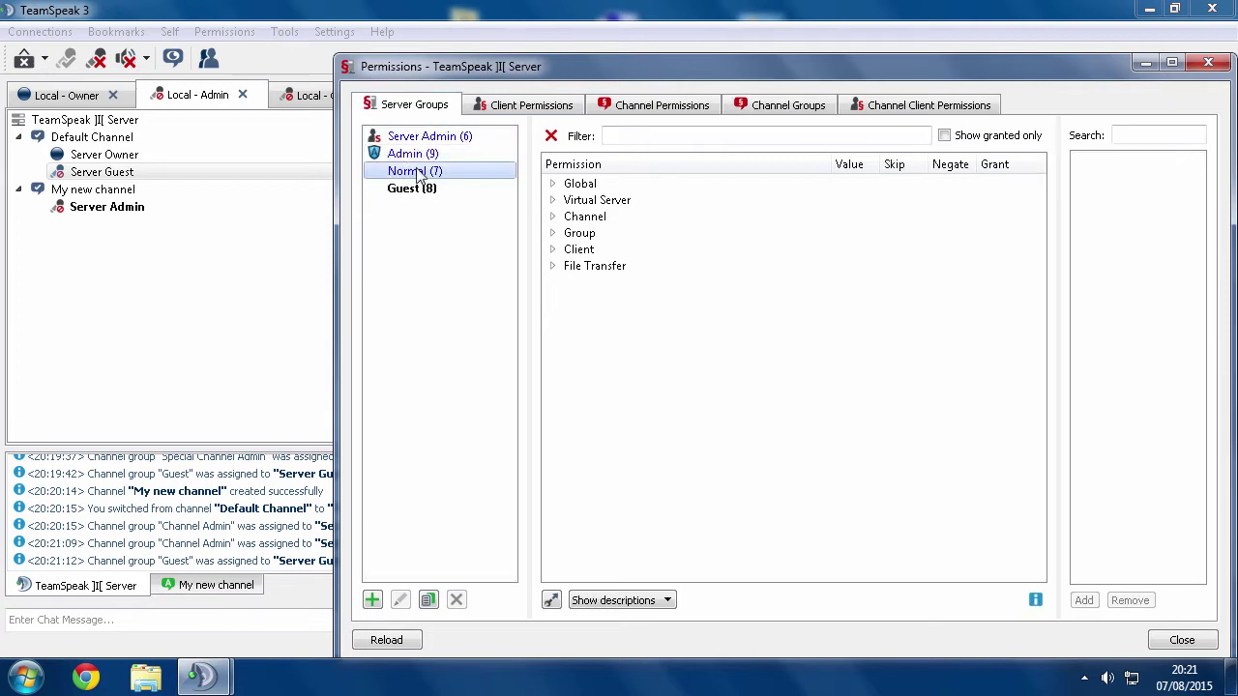
{"action": "left_click", "coordinate": [553, 233]}
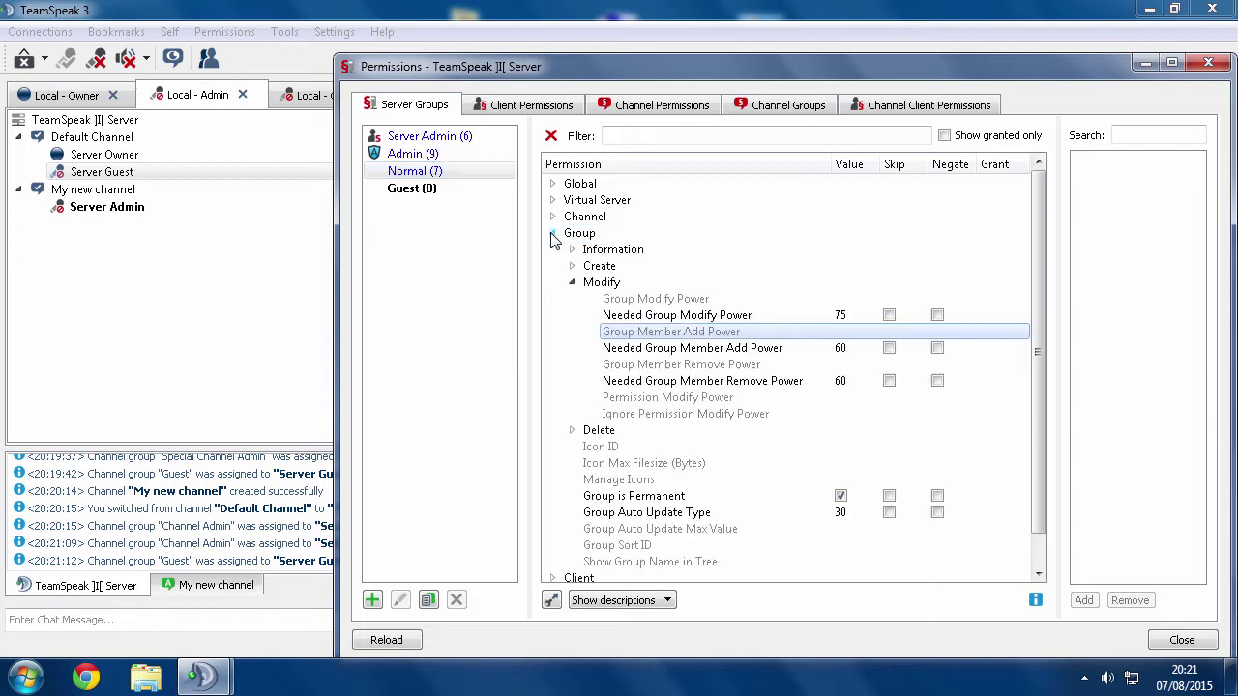
{"action": "left_click", "coordinate": [684, 350]}
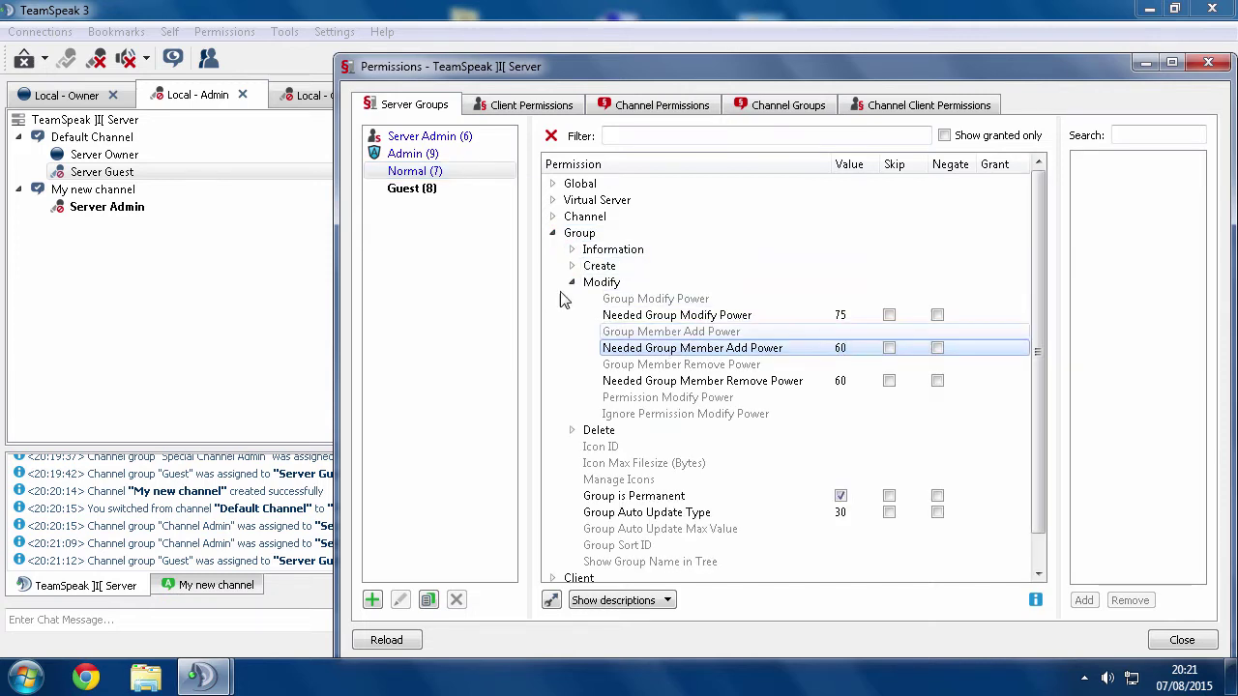
Check the Admin server group's Group Member Add Power and read the description of that permission
{"action": "left_click", "coordinate": [411, 155]}
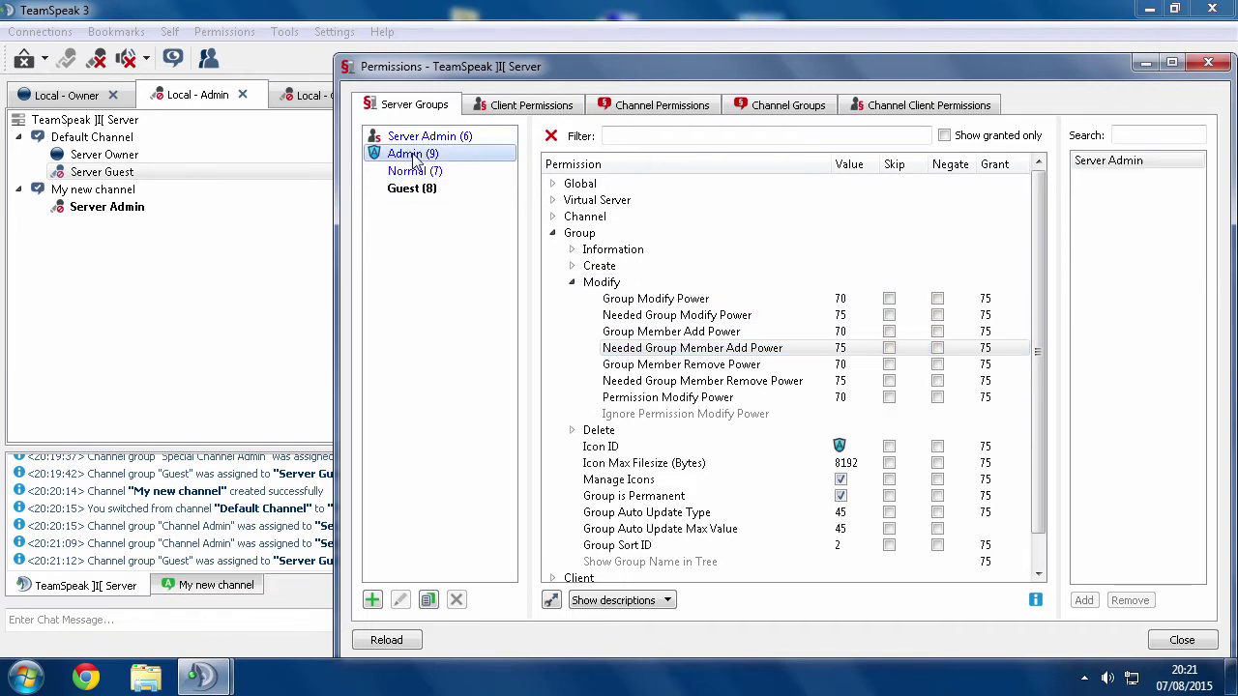
{"action": "left_click", "coordinate": [822, 331]}
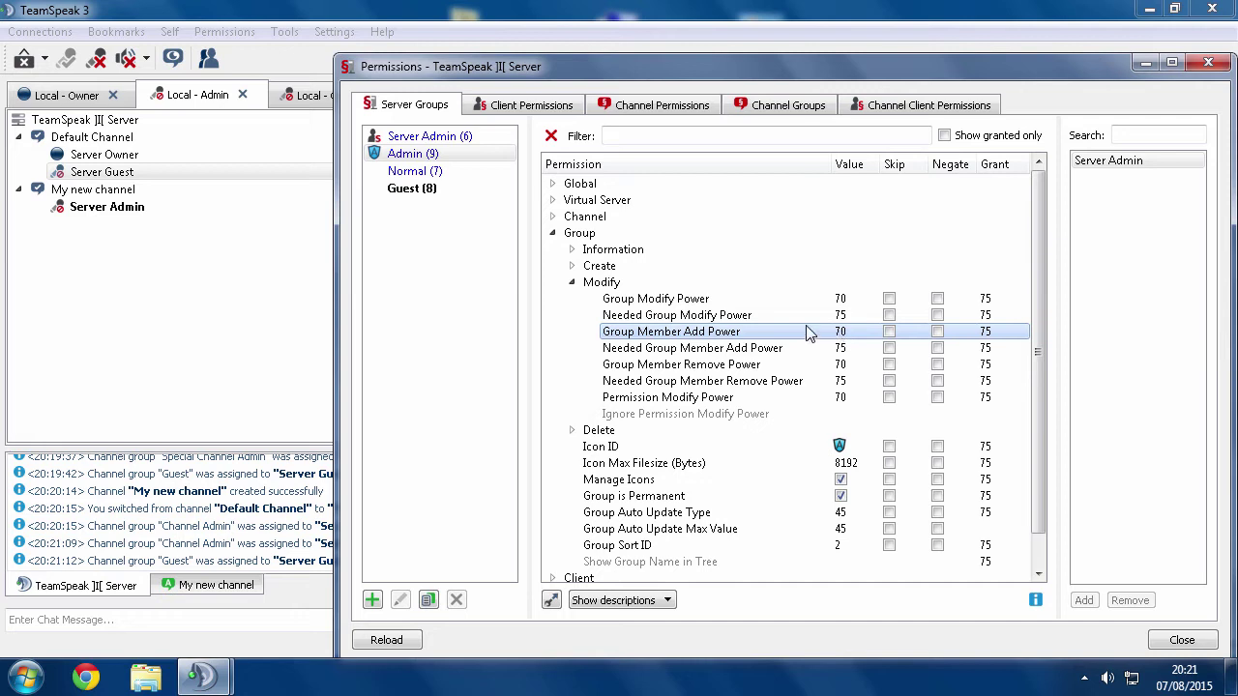
{"action": "mouse_move", "coordinate": [809, 333]}
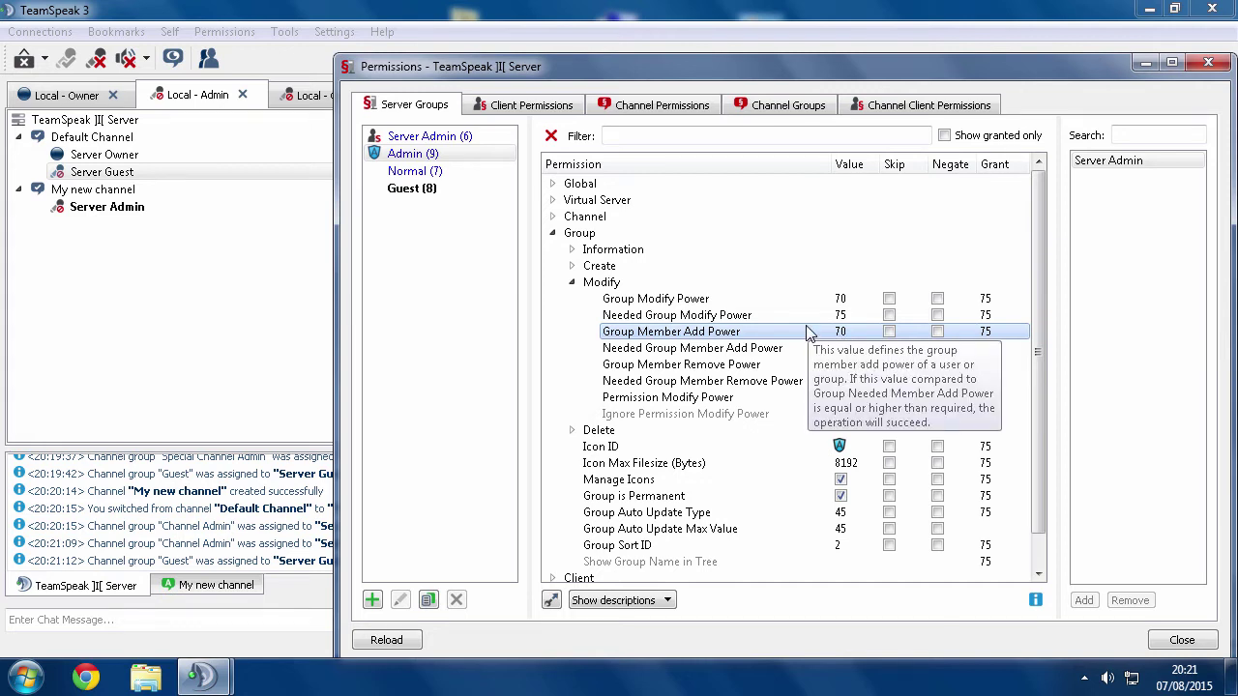
View the Channel Admin channel group, close the permissions window, and check the Server Admin client's channel group in My new channel
{"action": "left_click", "coordinate": [762, 108]}
{"action": "left_click", "coordinate": [417, 155]}
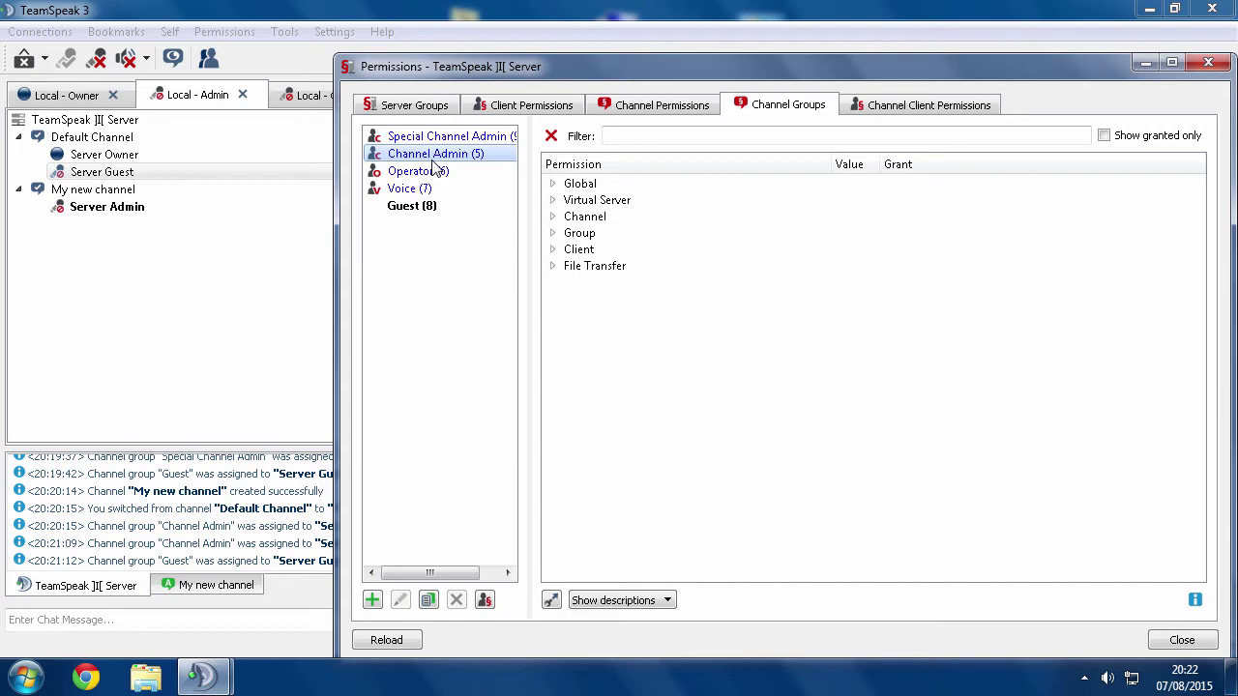
{"action": "left_click", "coordinate": [160, 196]}
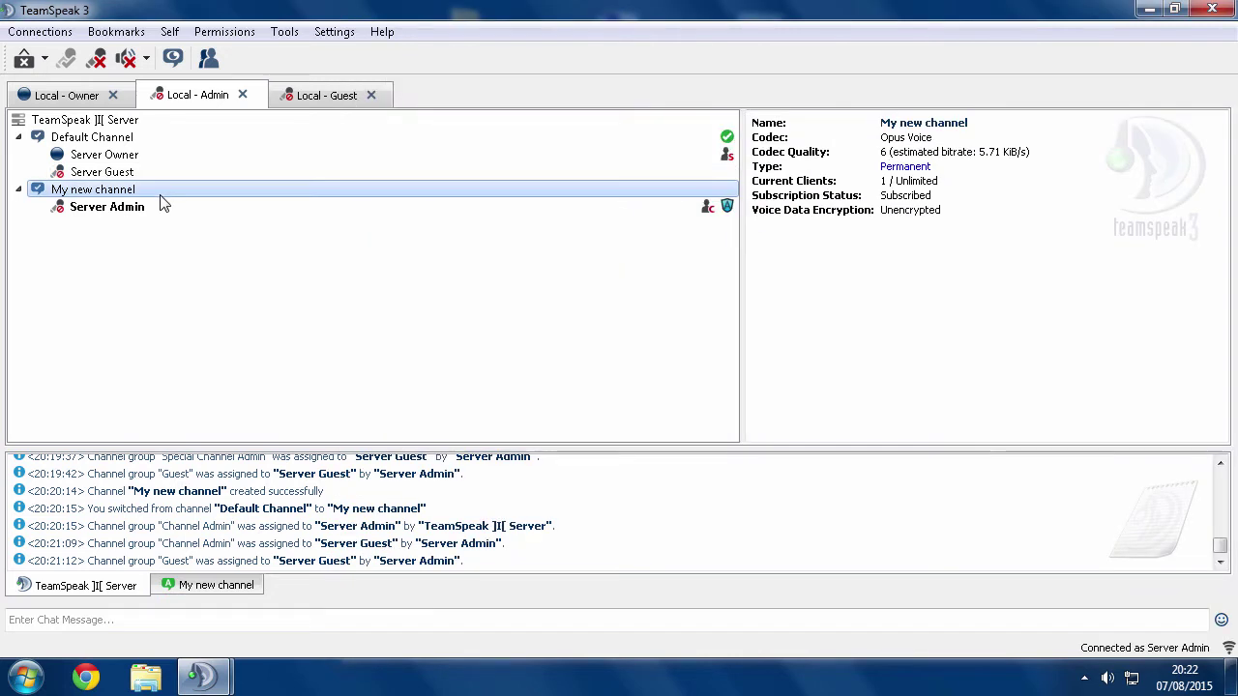
{"action": "left_click", "coordinate": [655, 200]}
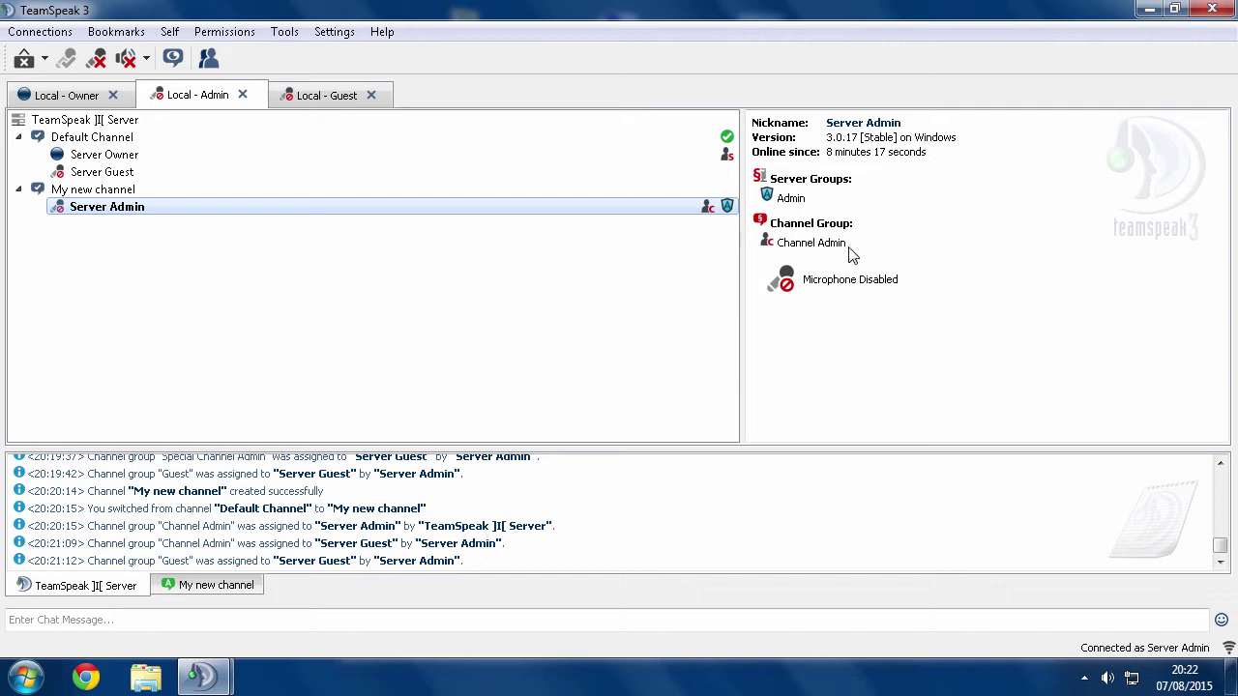
On the Local - Owner connection, examine the Channel Admin channel group's member add and remove powers under the Group Modify permissions
{"action": "left_click", "coordinate": [72, 94]}
{"action": "left_click", "coordinate": [227, 32]}
{"action": "left_click", "coordinate": [251, 56]}
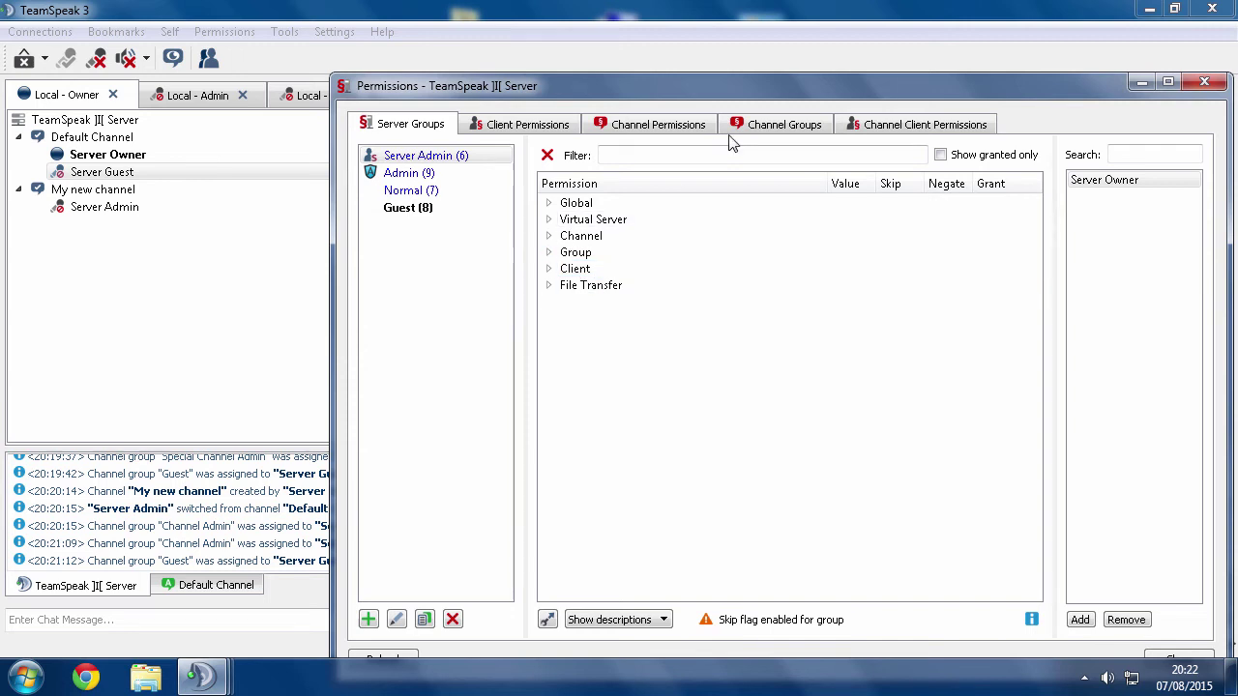
{"action": "left_click", "coordinate": [778, 126]}
{"action": "left_click", "coordinate": [433, 174]}
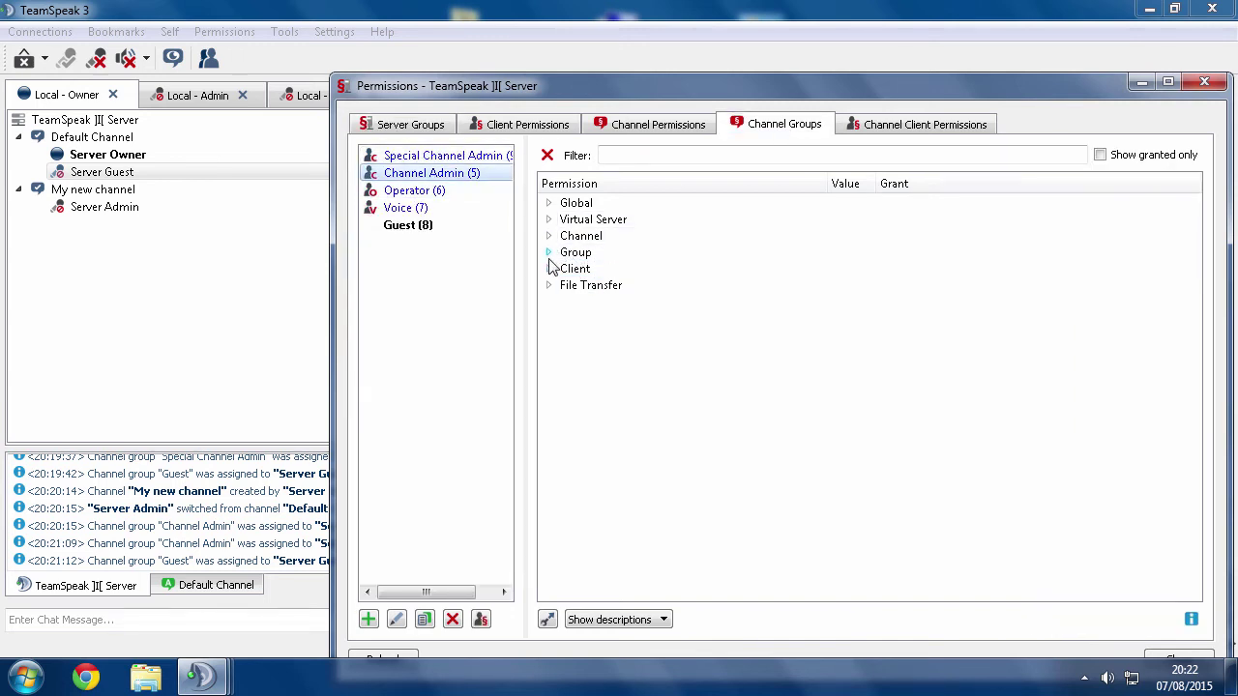
{"action": "left_click", "coordinate": [548, 252]}
{"action": "left_click", "coordinate": [569, 301]}
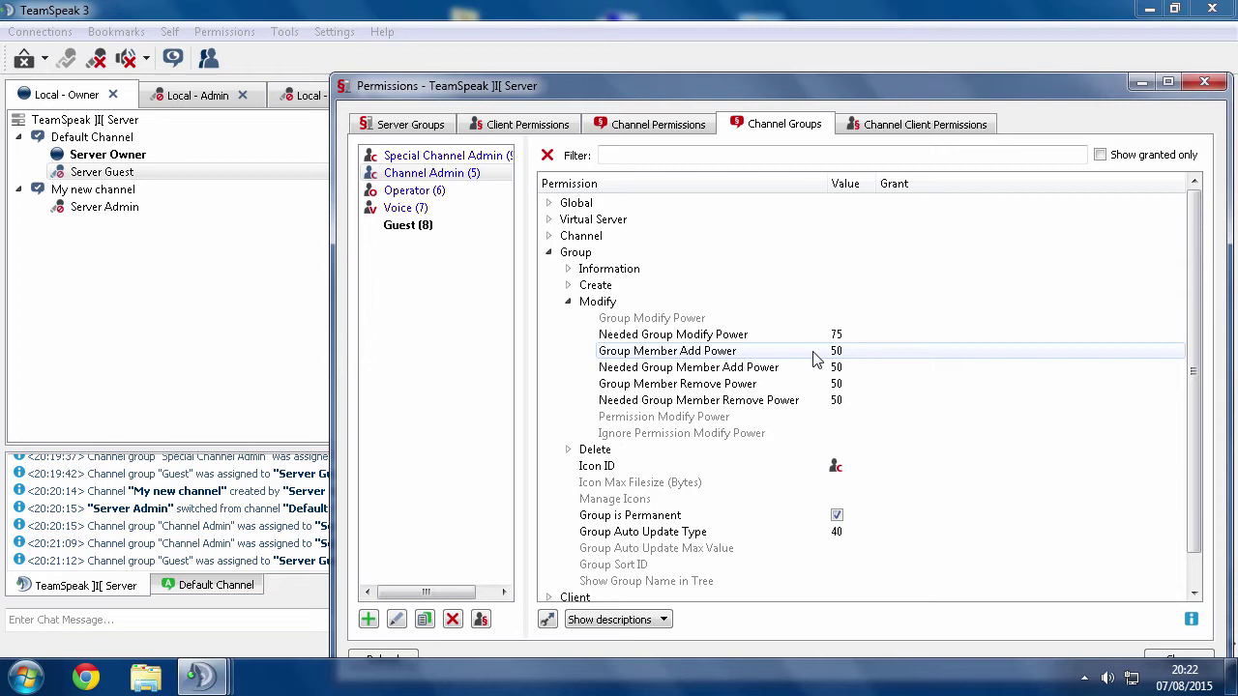
{"action": "left_click", "coordinate": [745, 353]}
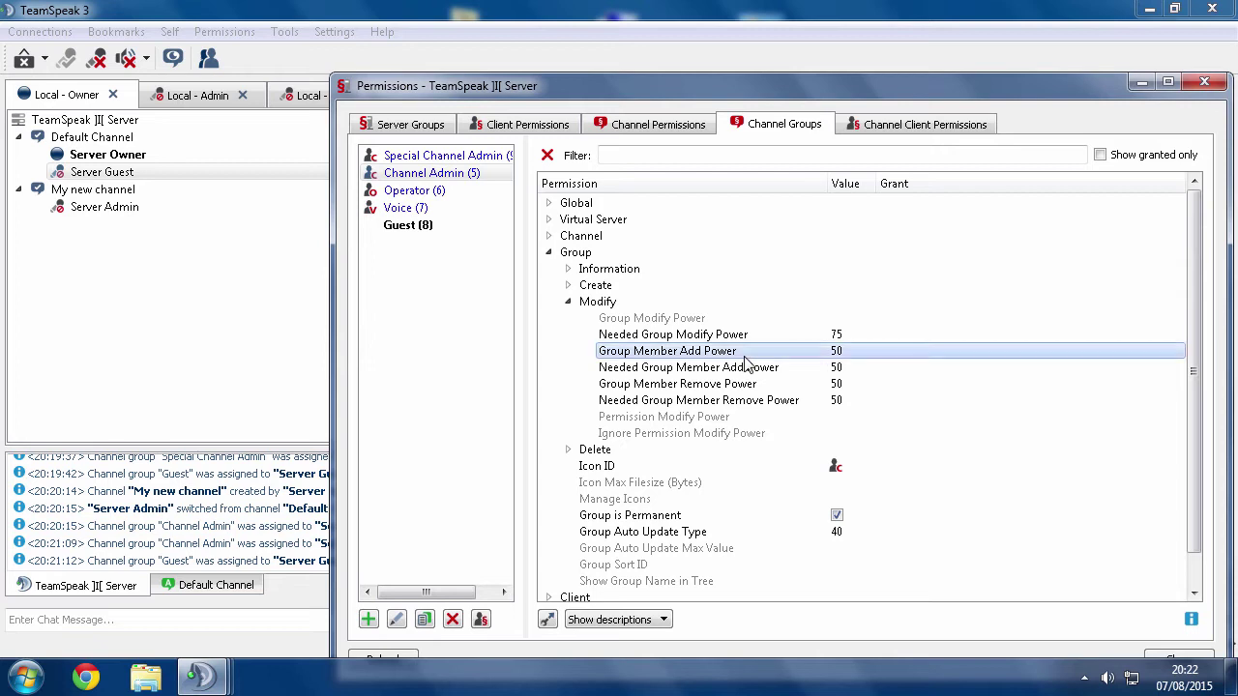
{"action": "left_click", "coordinate": [837, 384]}
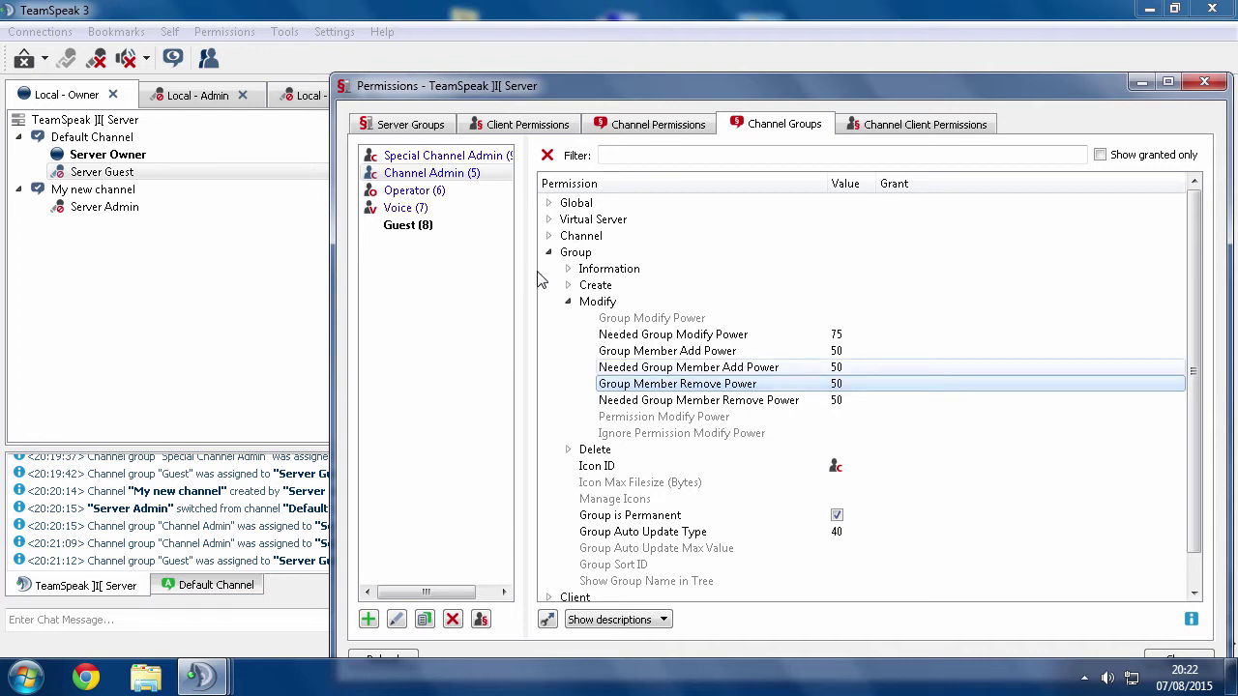
Compare the Admin server group's member add and remove powers under Group Modify with those of the Channel Admin channel group
{"action": "left_click", "coordinate": [404, 124]}
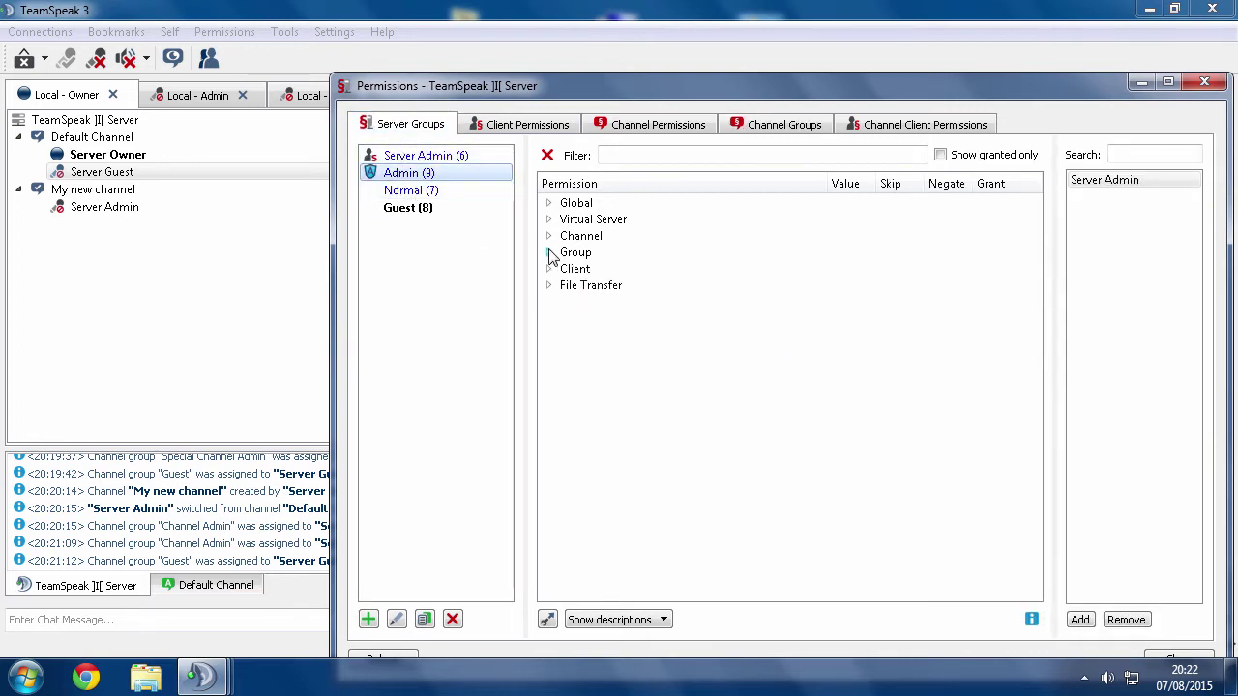
{"action": "left_click", "coordinate": [548, 253]}
{"action": "left_click", "coordinate": [567, 302]}
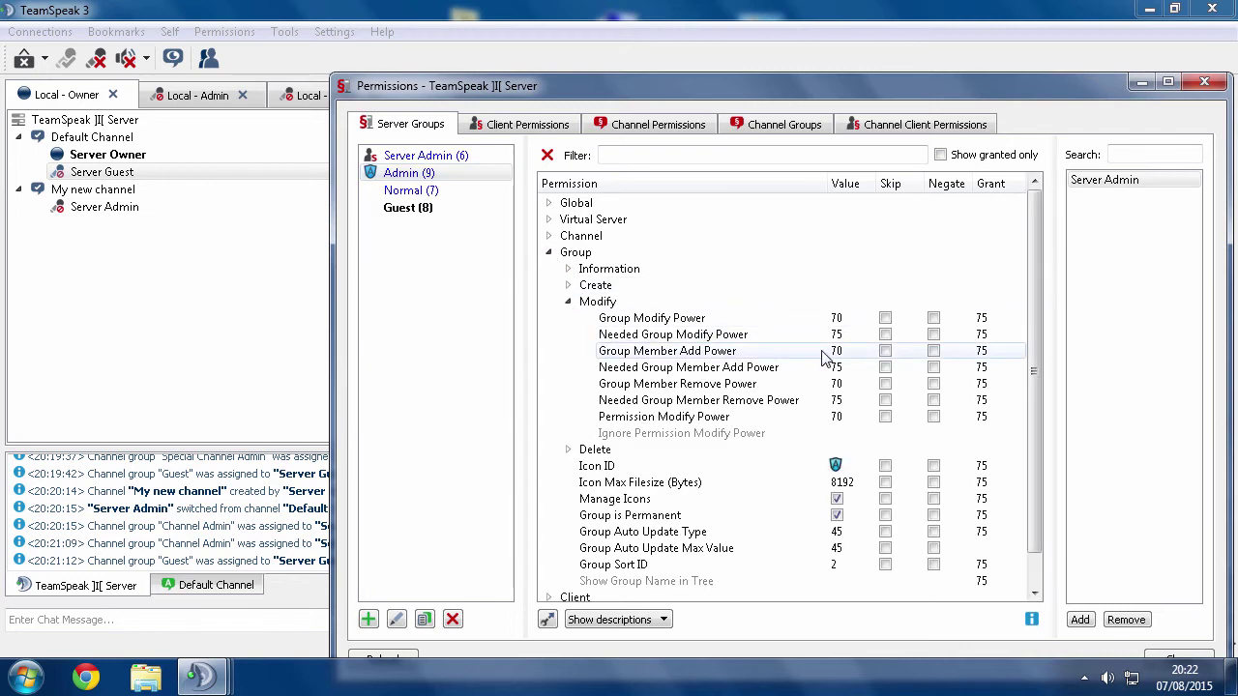
{"action": "left_click", "coordinate": [842, 384]}
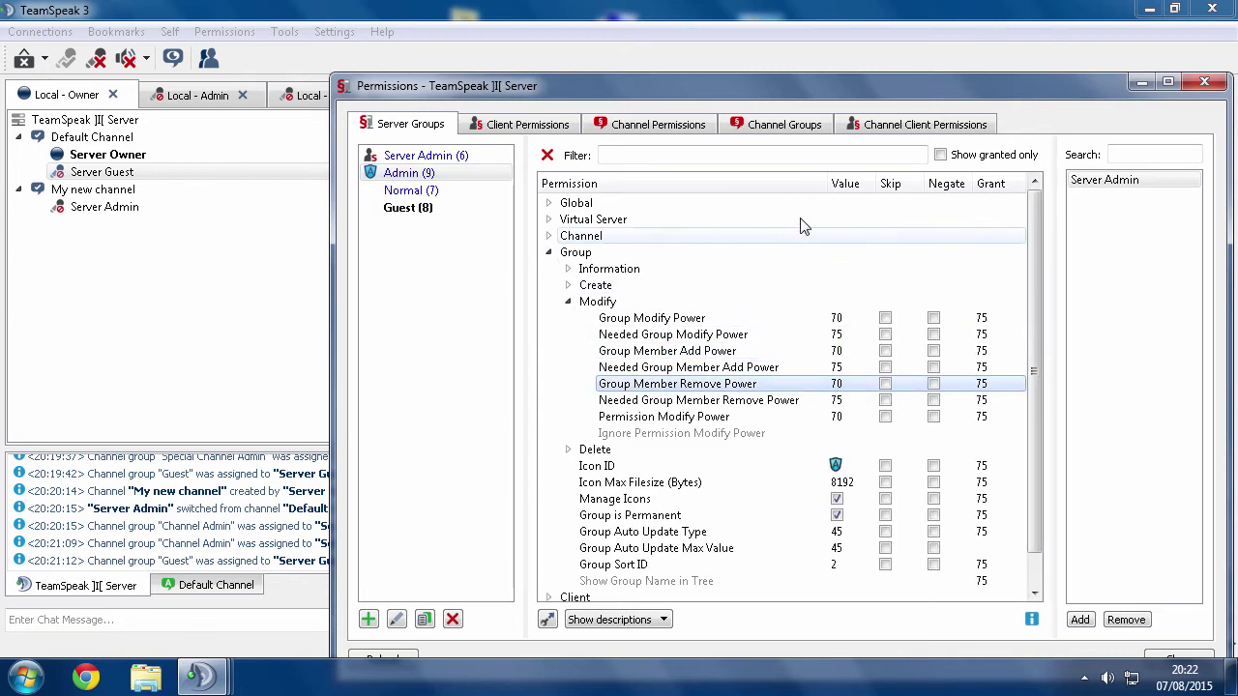
{"action": "left_click", "coordinate": [779, 125]}
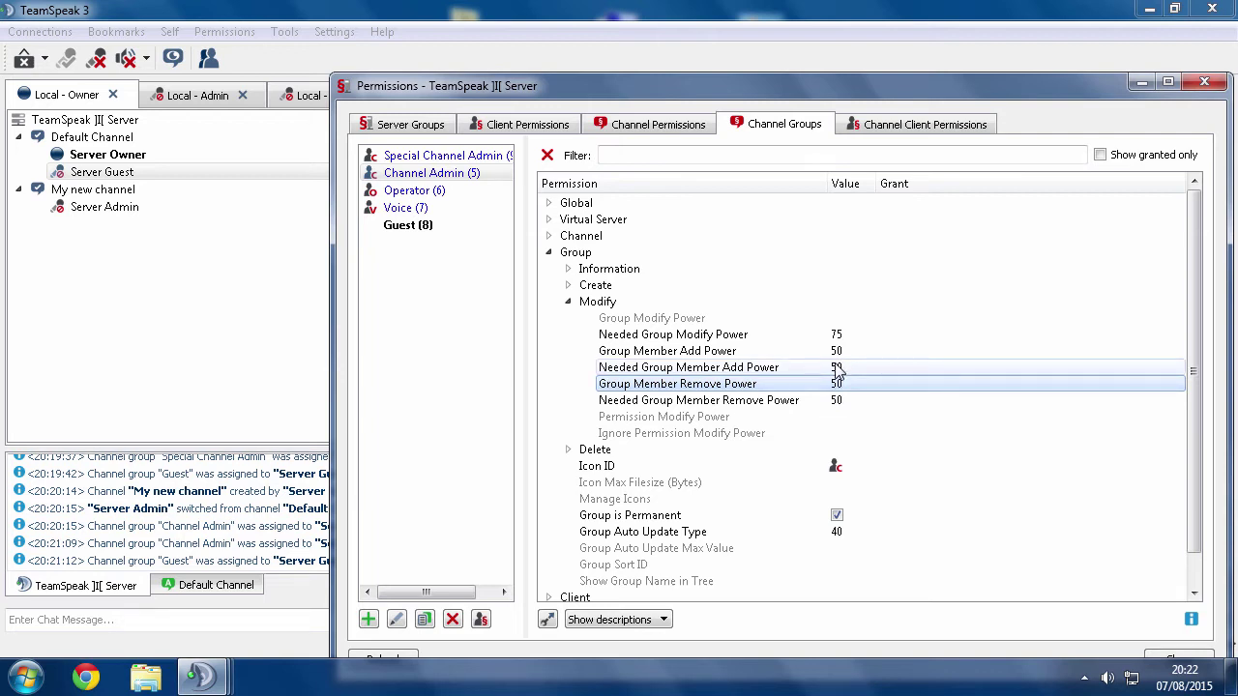
On the Local - Admin connection, remove the Channel Admin channel group from Server Admin in My new channel
{"action": "left_click", "coordinate": [131, 193]}
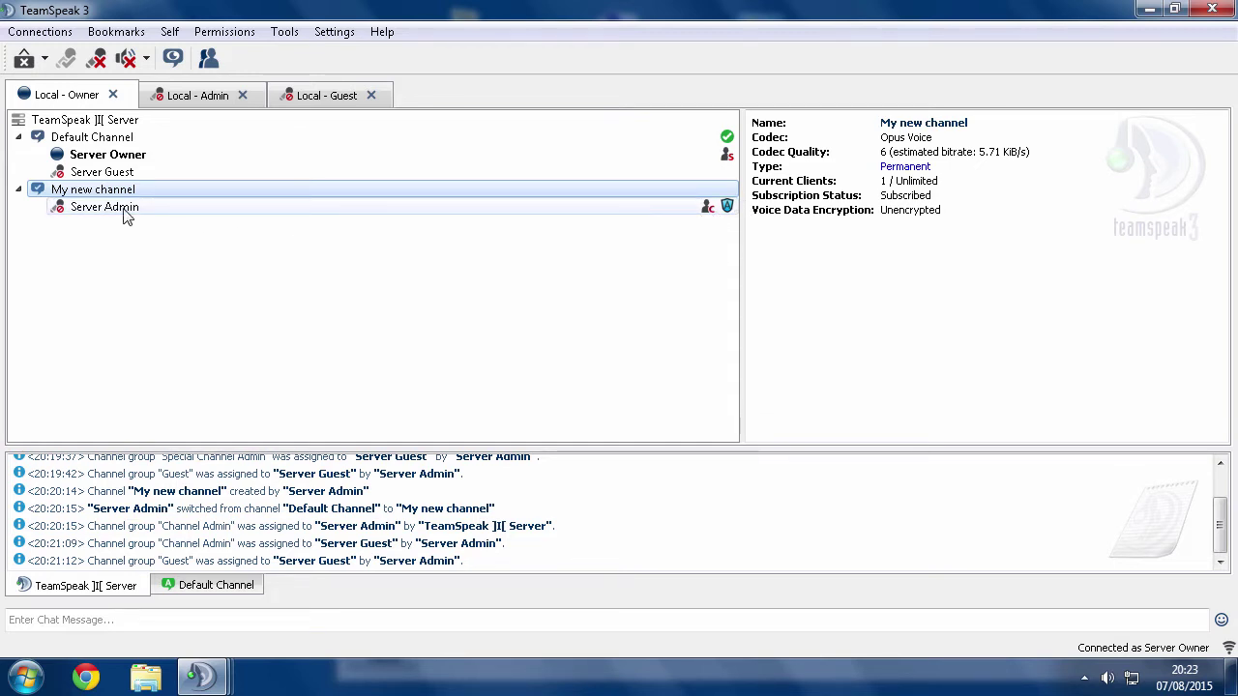
{"action": "left_click", "coordinate": [184, 96]}
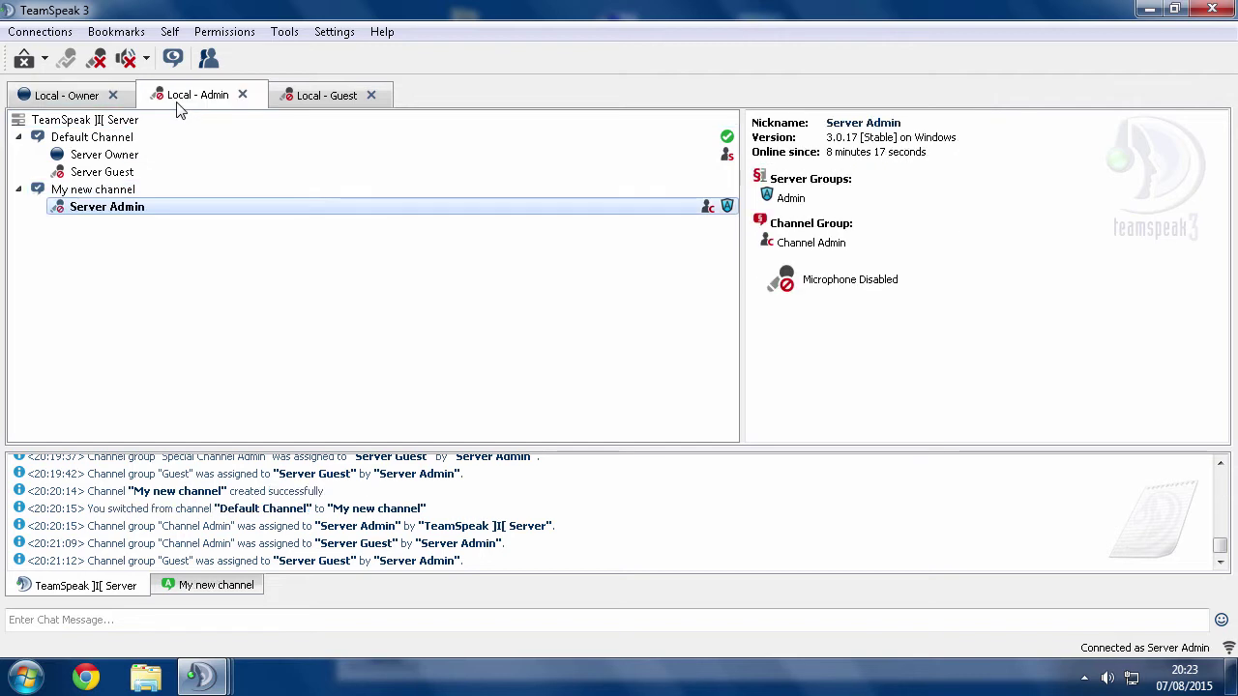
{"action": "right_click", "coordinate": [82, 217]}
{"action": "mouse_move", "coordinate": [244, 387]}
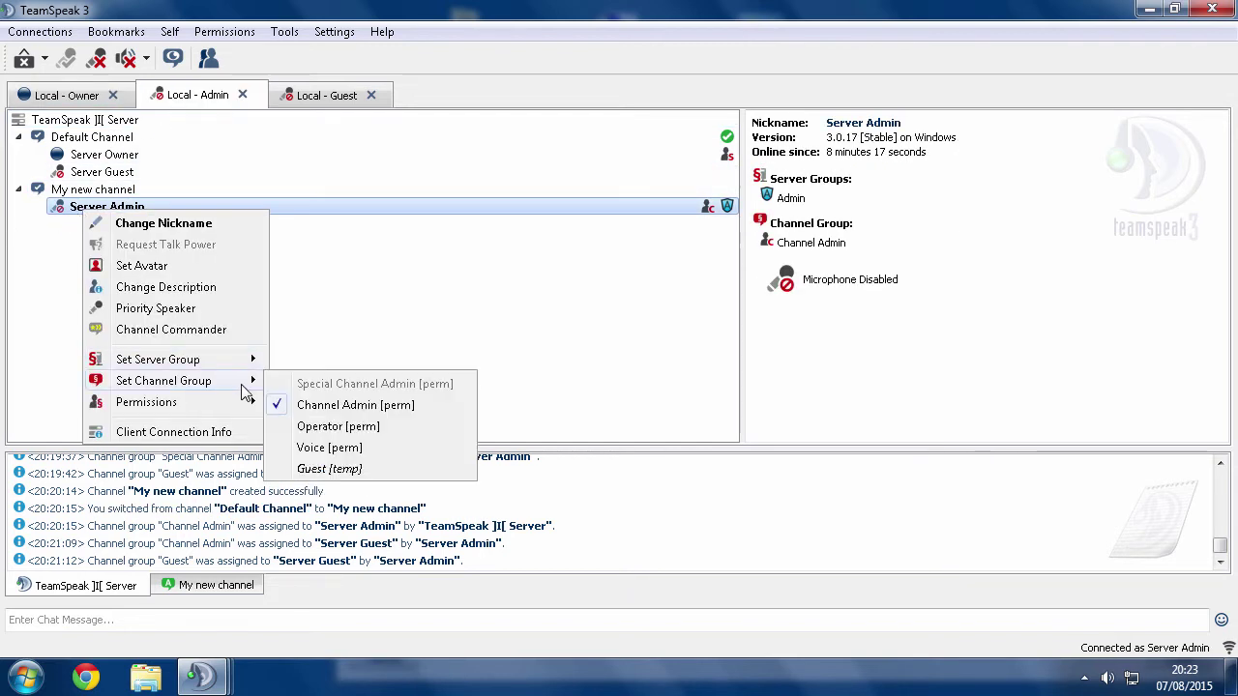
{"action": "left_click", "coordinate": [386, 411]}
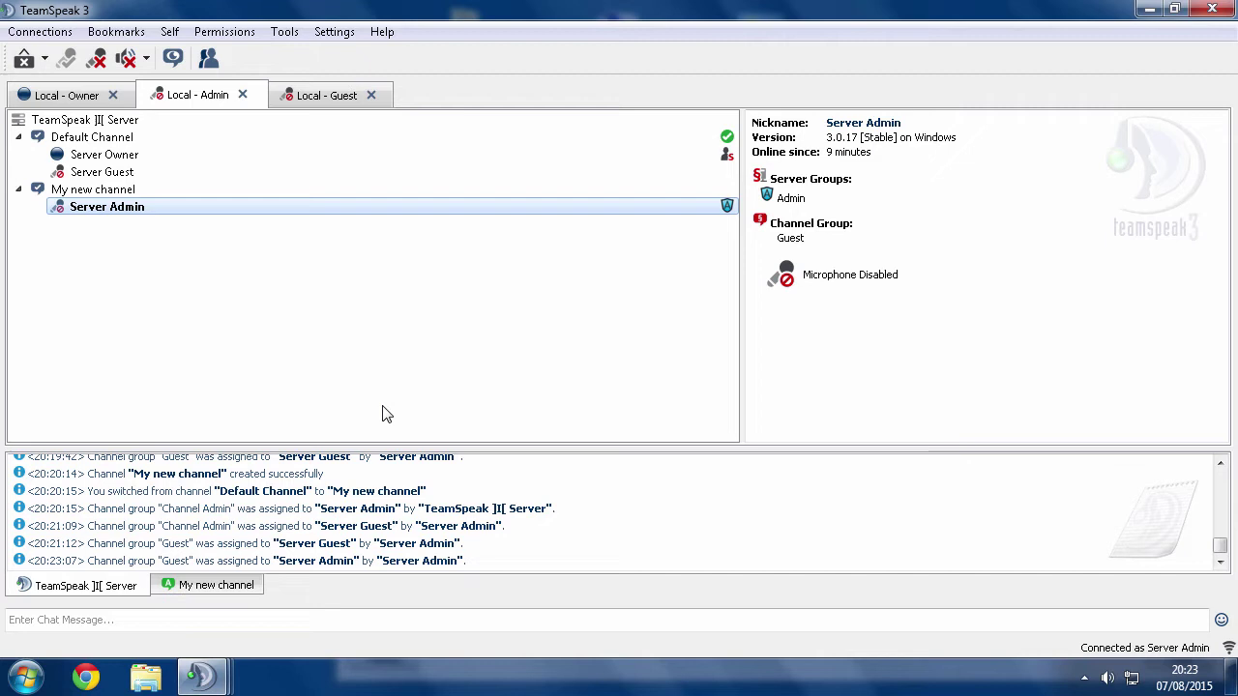
Assign the Special Channel Admin channel group to Server Guest, and revoke it again
{"action": "left_click", "coordinate": [101, 176]}
{"action": "right_click", "coordinate": [101, 176]}
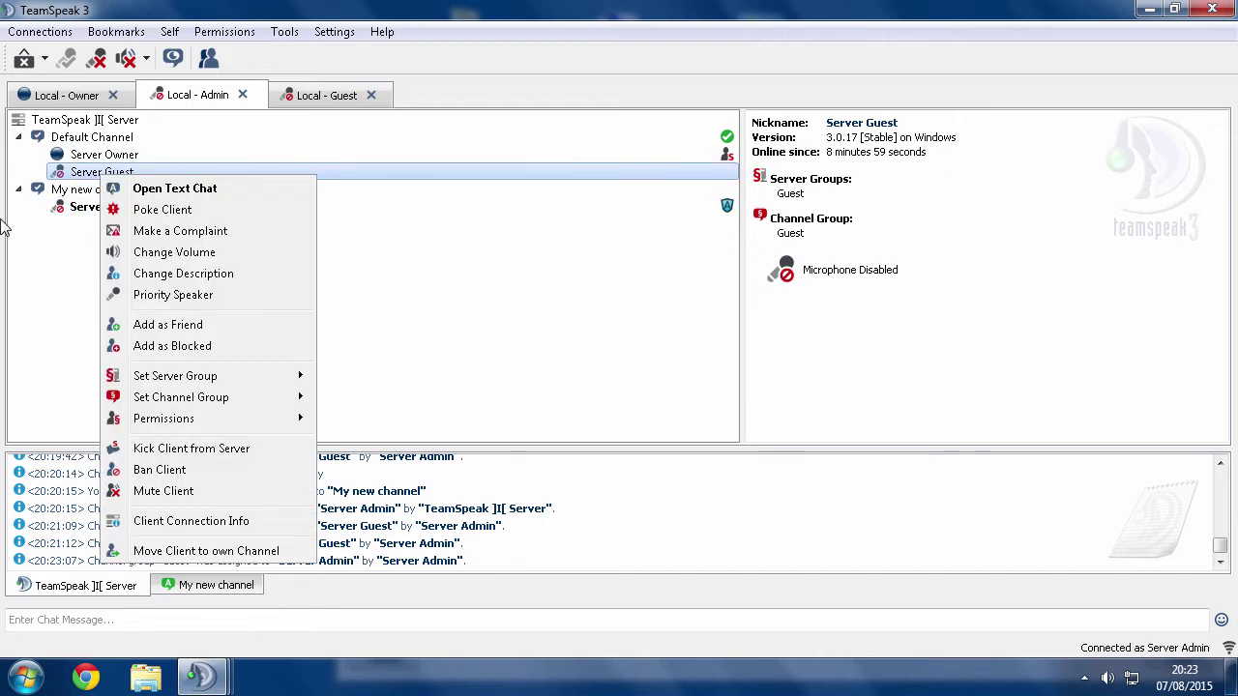
{"action": "mouse_move", "coordinate": [213, 398]}
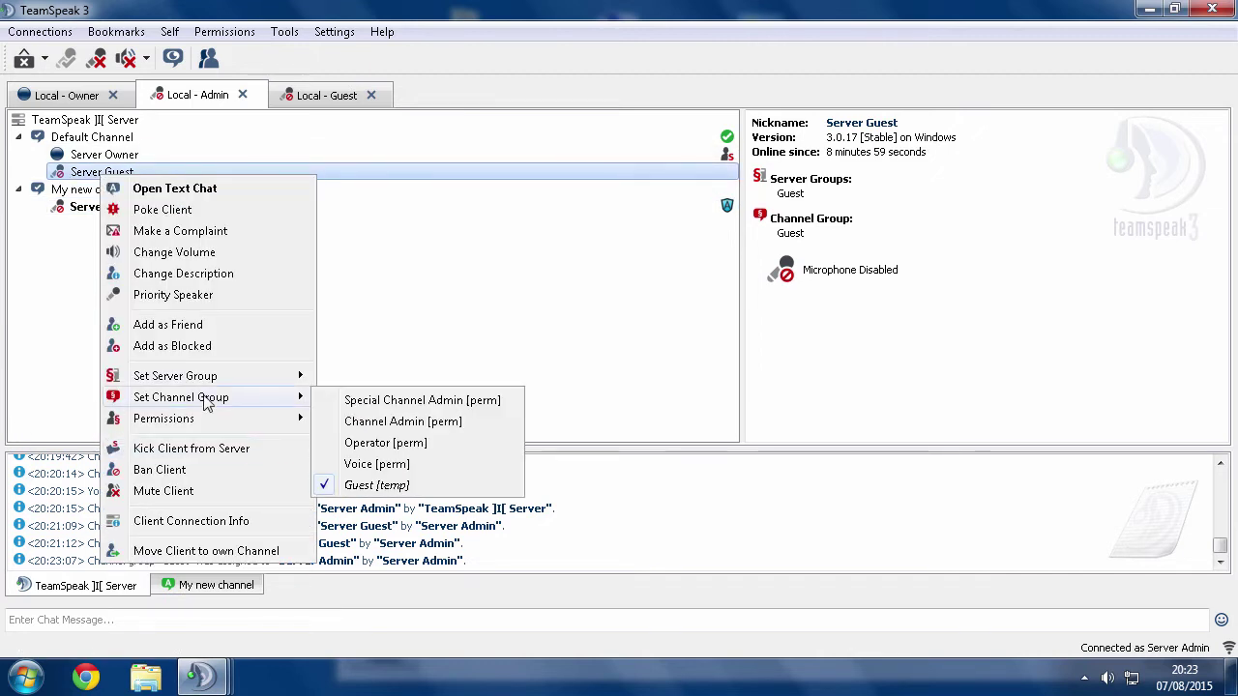
{"action": "left_click", "coordinate": [368, 398]}
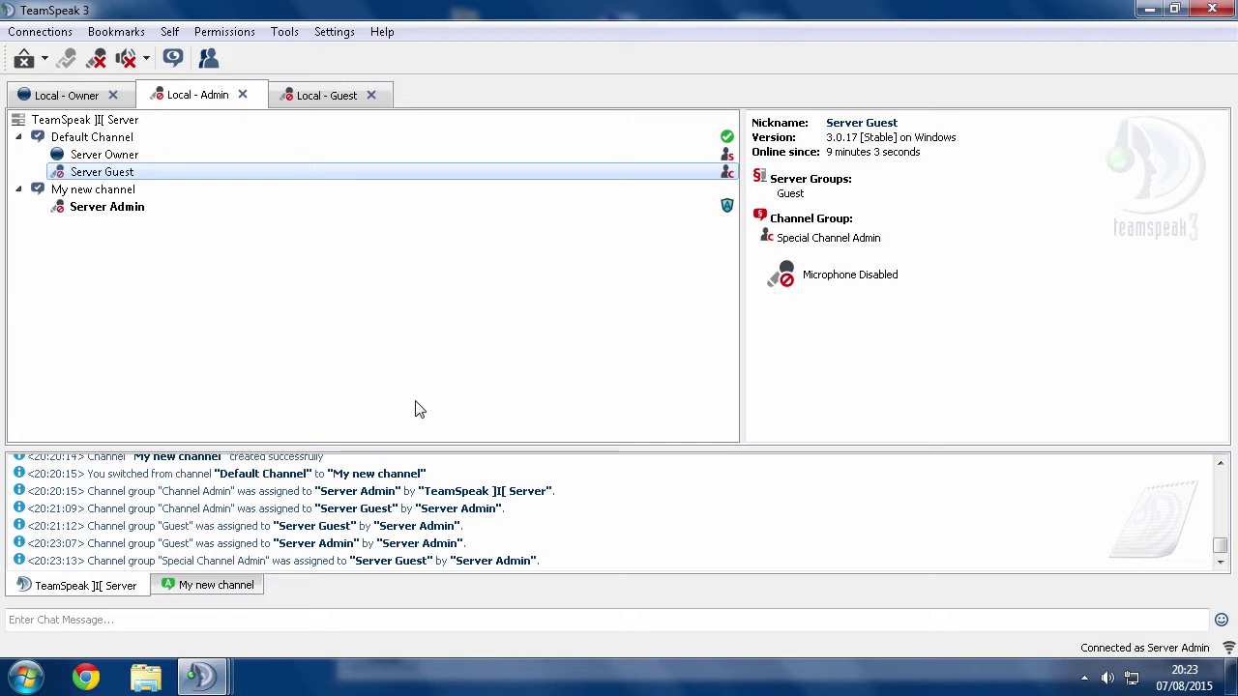
{"action": "right_click", "coordinate": [117, 174]}
{"action": "mouse_move", "coordinate": [230, 404]}
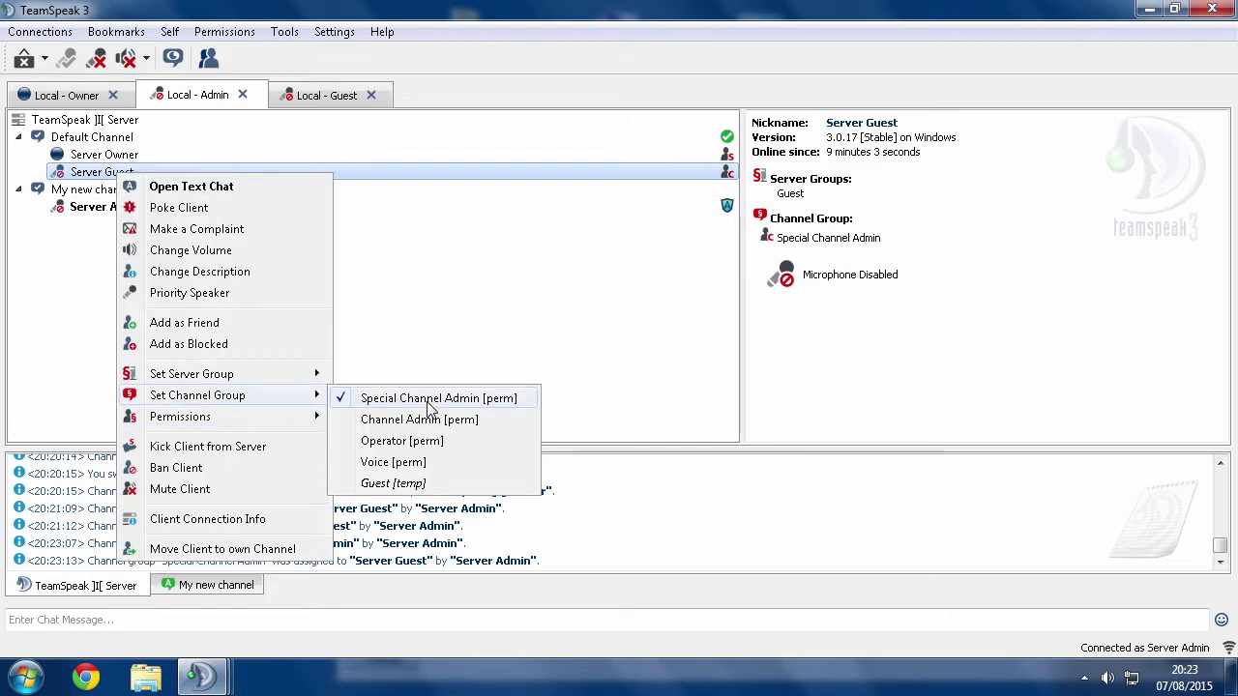
{"action": "left_click", "coordinate": [392, 397]}
Add Server Guest to the Normal server group in the Server Groups dialog, remove it again, and close the dialog
{"action": "right_click", "coordinate": [113, 173]}
{"action": "mouse_move", "coordinate": [199, 375]}
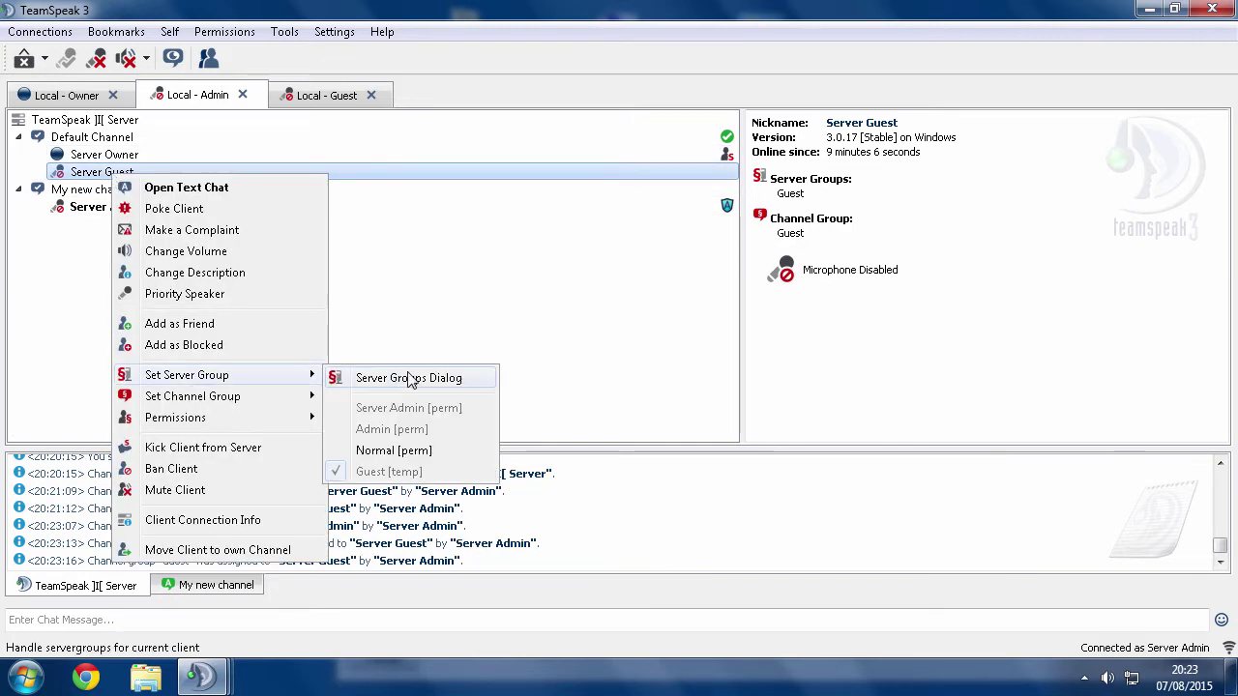
{"action": "left_click", "coordinate": [407, 377]}
{"action": "left_click", "coordinate": [535, 348]}
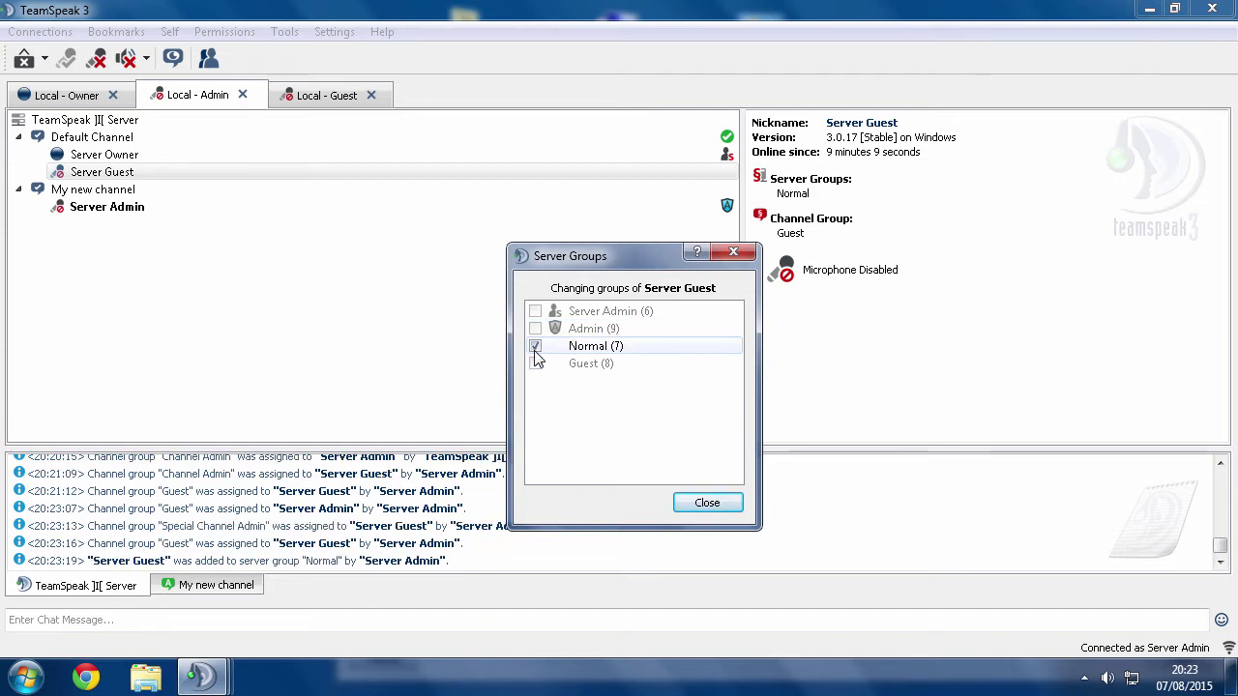
{"action": "left_click", "coordinate": [535, 347]}
{"action": "left_click", "coordinate": [707, 504]}
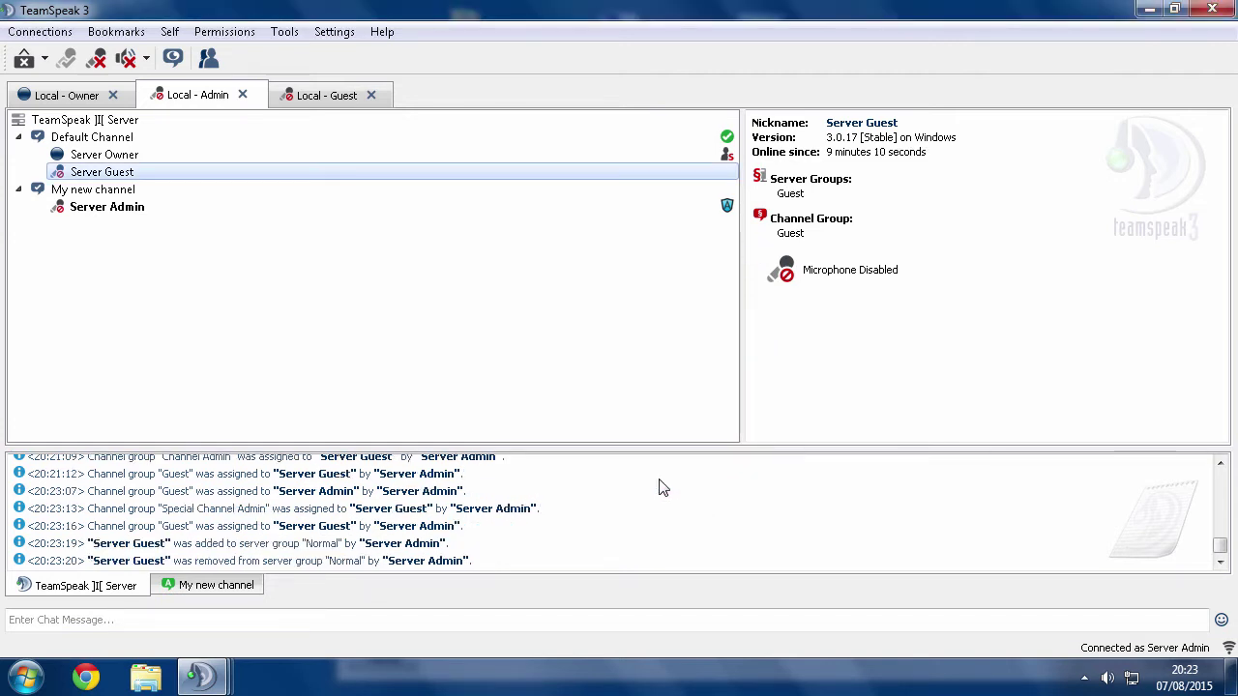
Assign the Channel Admin channel group to Server Admin again and check which server groups can be set for Server Guest
{"action": "right_click", "coordinate": [104, 215]}
{"action": "mouse_move", "coordinate": [257, 383]}
{"action": "left_click", "coordinate": [367, 405]}
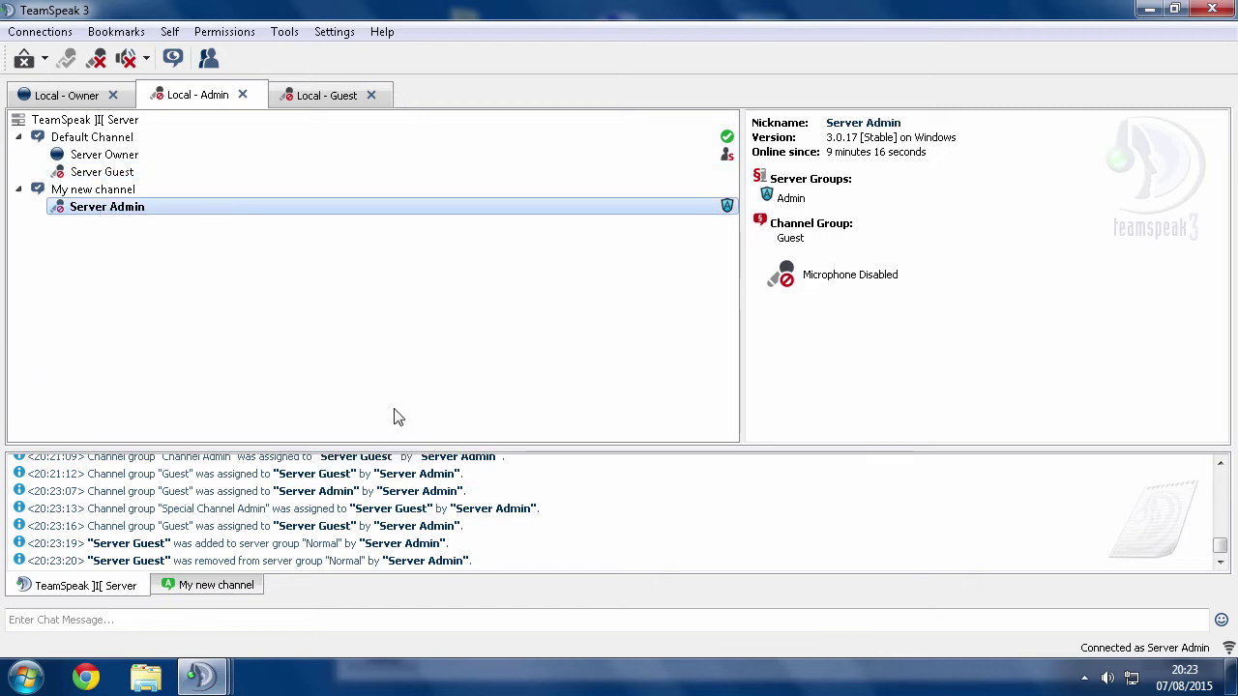
{"action": "right_click", "coordinate": [102, 172]}
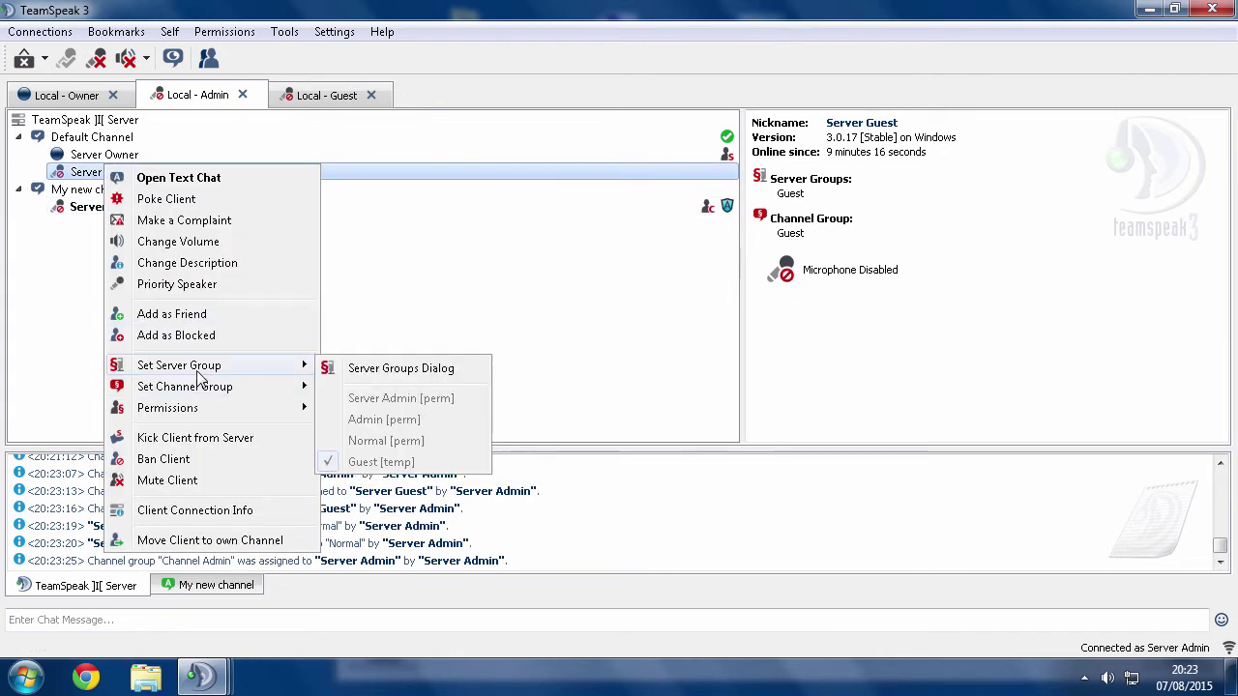
{"action": "left_click", "coordinate": [335, 133]}
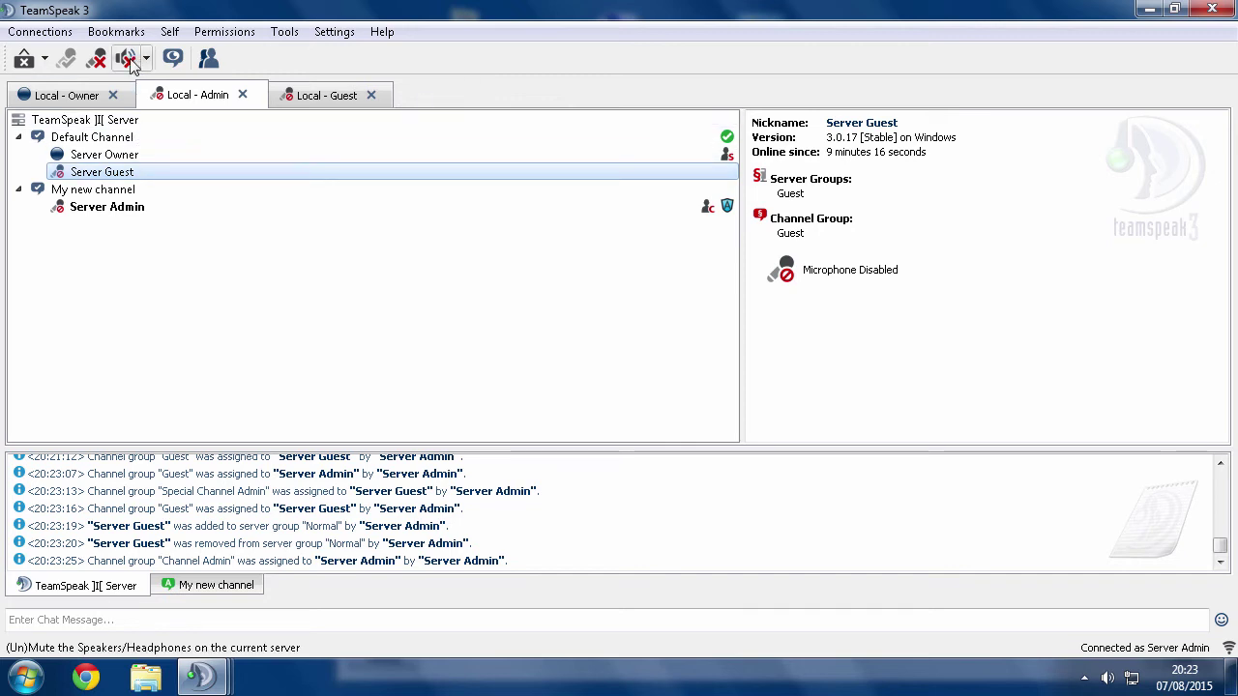
On the Local - Owner connection, compare the Group Modify powers of the Admin server group and the Channel Admin channel group
{"action": "left_click", "coordinate": [63, 94]}
{"action": "left_click", "coordinate": [222, 32]}
{"action": "left_click", "coordinate": [253, 56]}
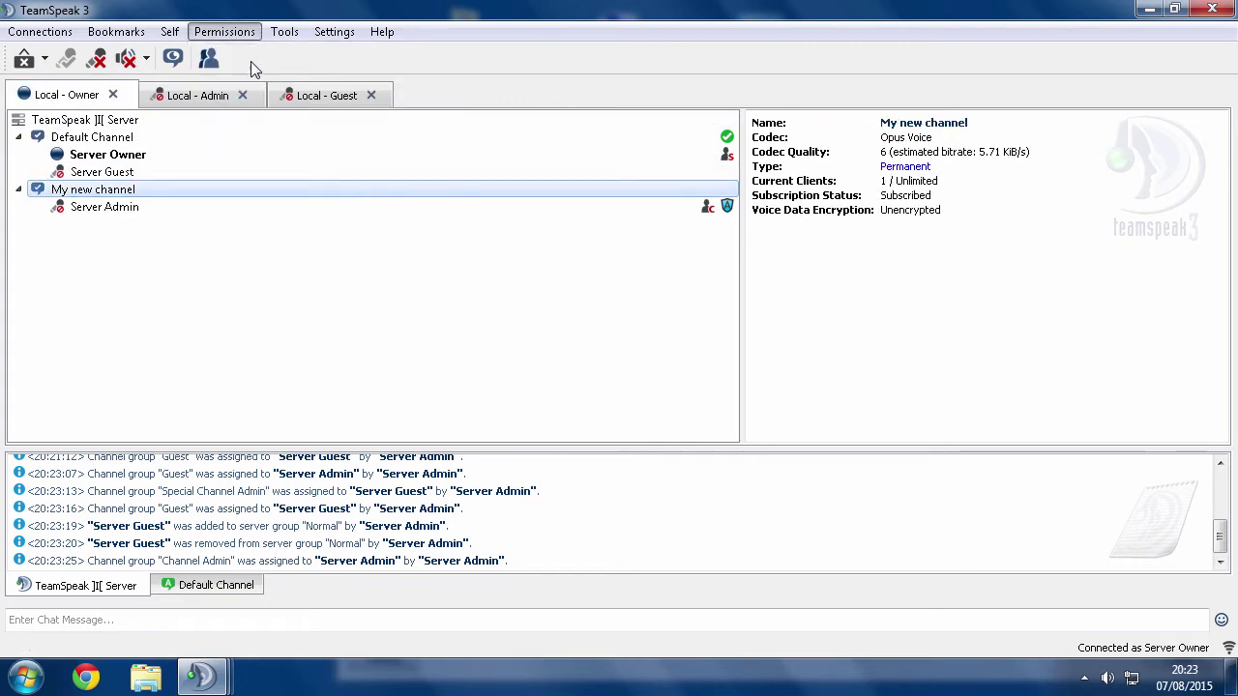
{"action": "left_click", "coordinate": [410, 174]}
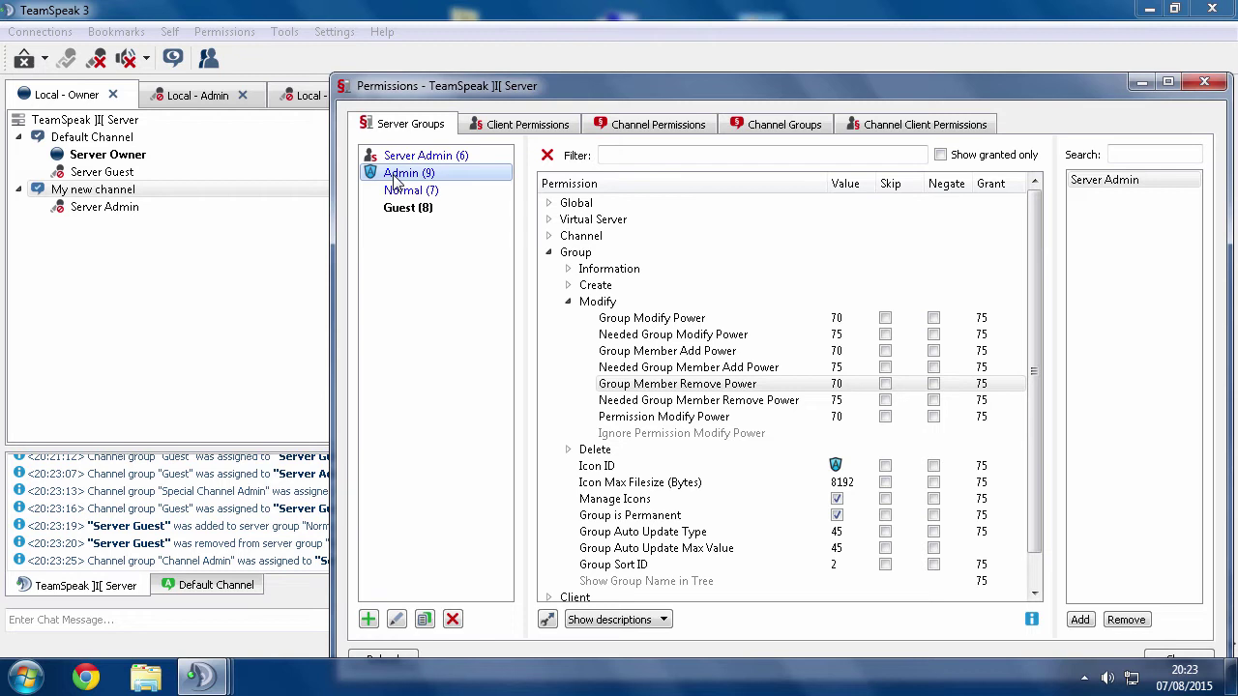
{"action": "left_click", "coordinate": [767, 132]}
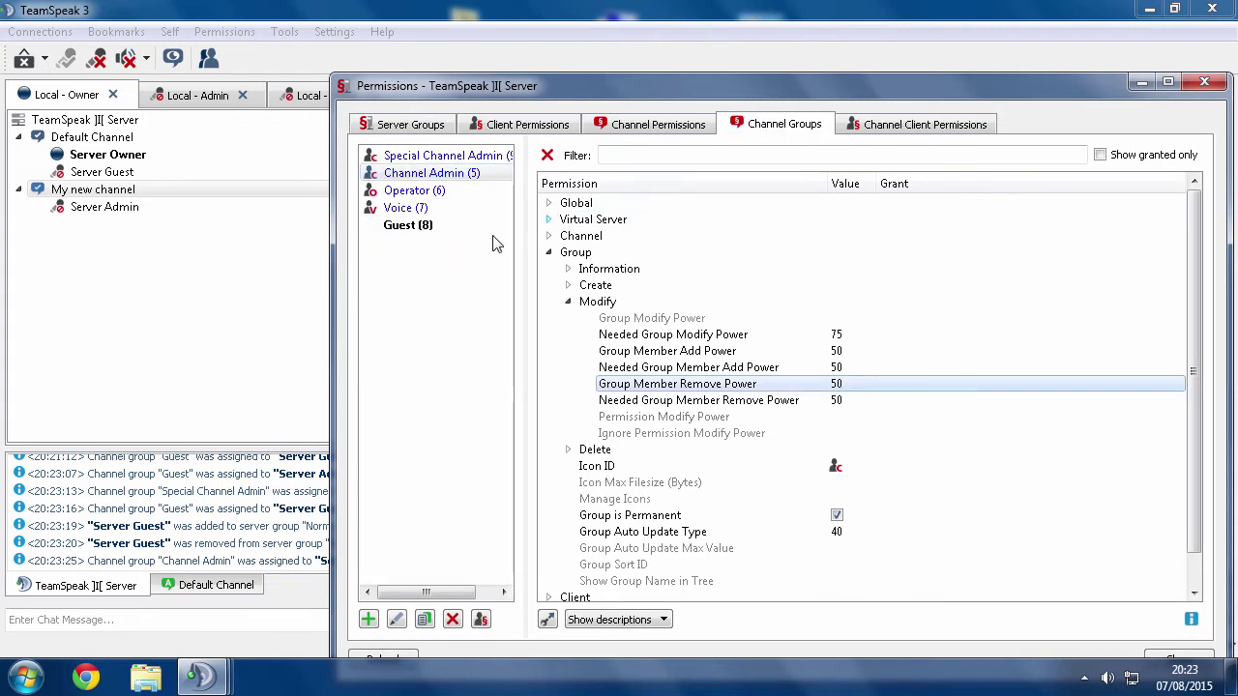
{"action": "left_click", "coordinate": [834, 383]}
Enable Skip for the Admin server group's Group Member Add Power and Group Member Remove Power, and check Server Admin's assigned groups
{"action": "left_click", "coordinate": [404, 128]}
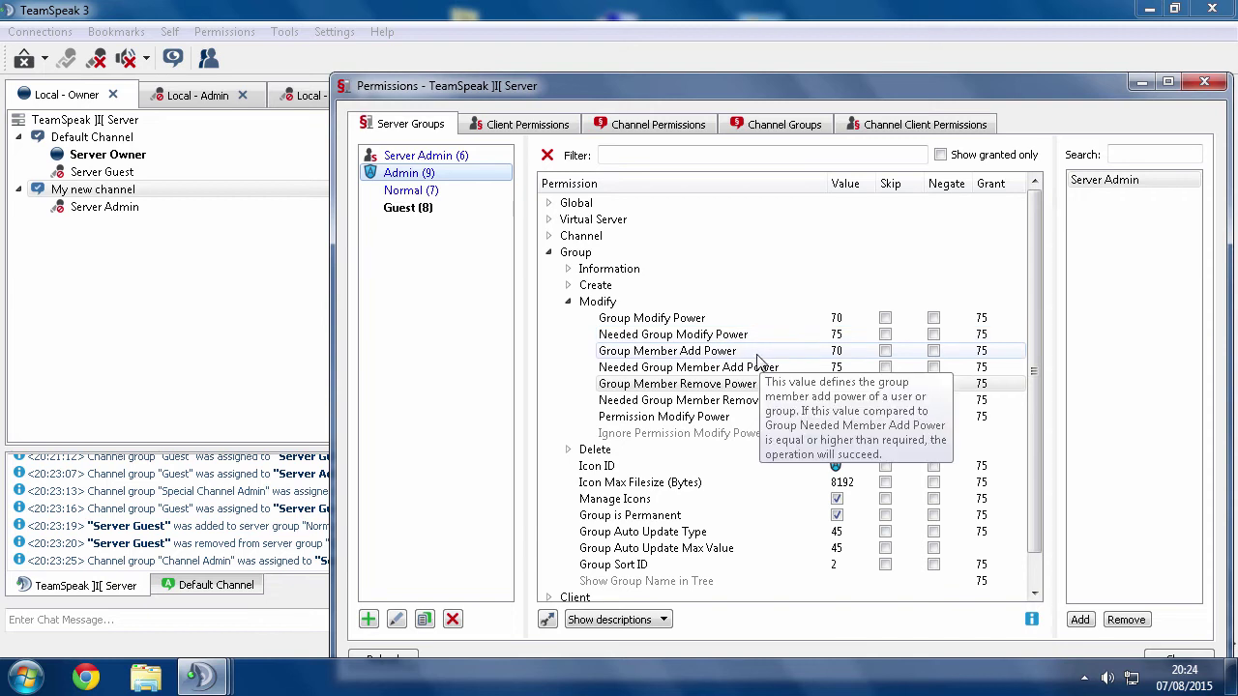
{"action": "left_click", "coordinate": [738, 352]}
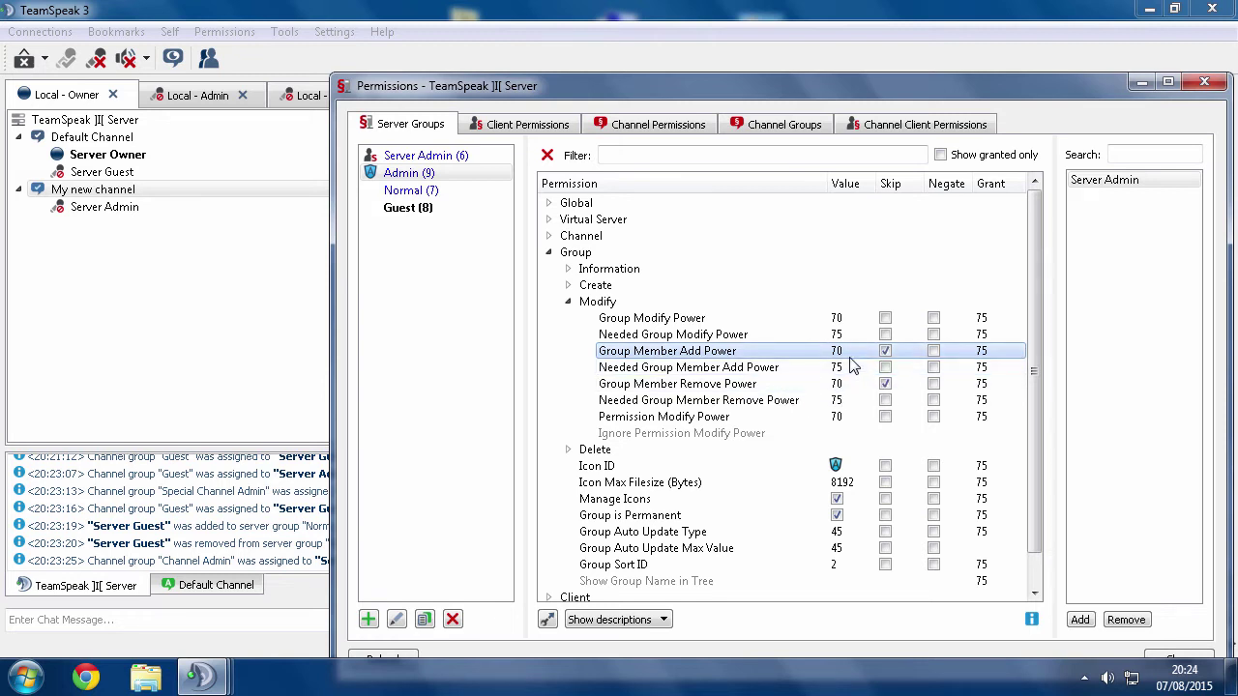
{"action": "left_click", "coordinate": [155, 212]}
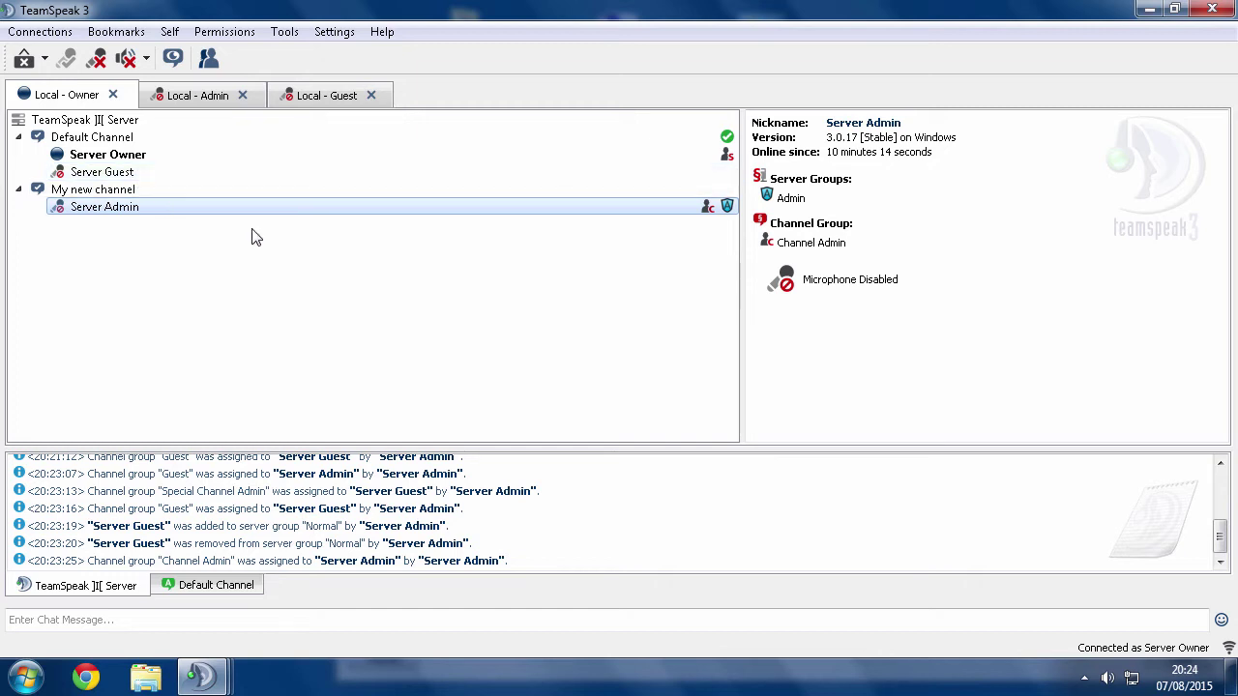
{"action": "mouse_move", "coordinate": [184, 669]}
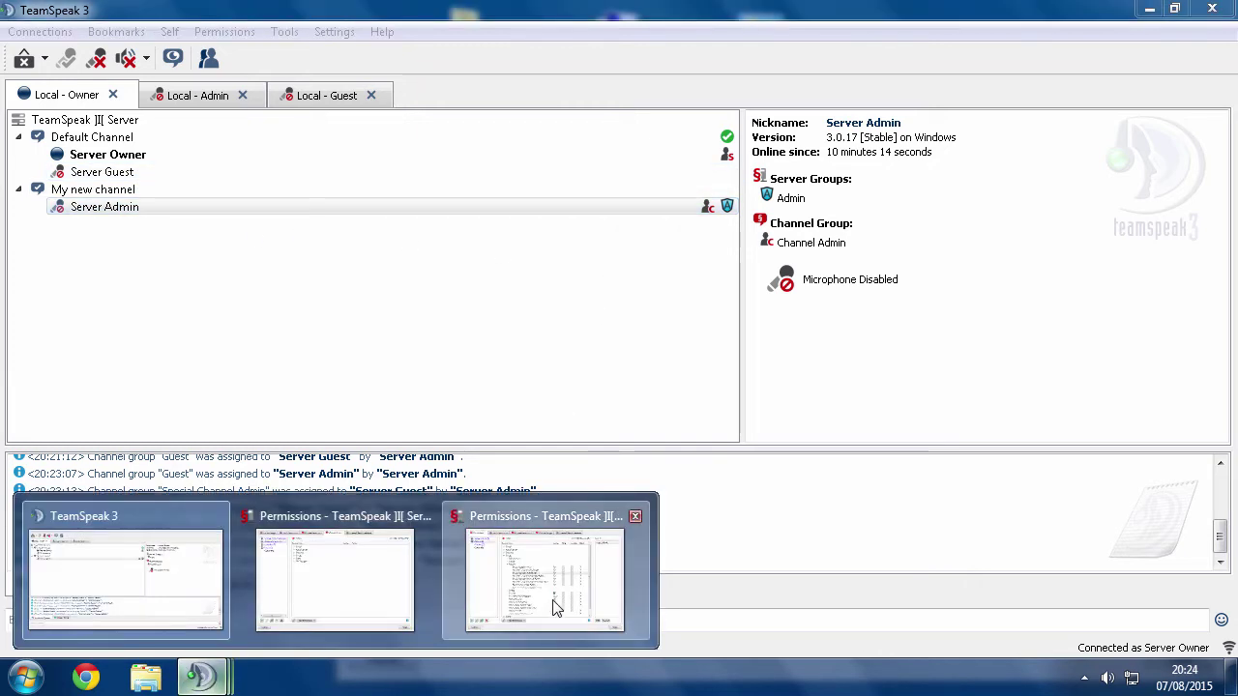
{"action": "left_click", "coordinate": [464, 604]}
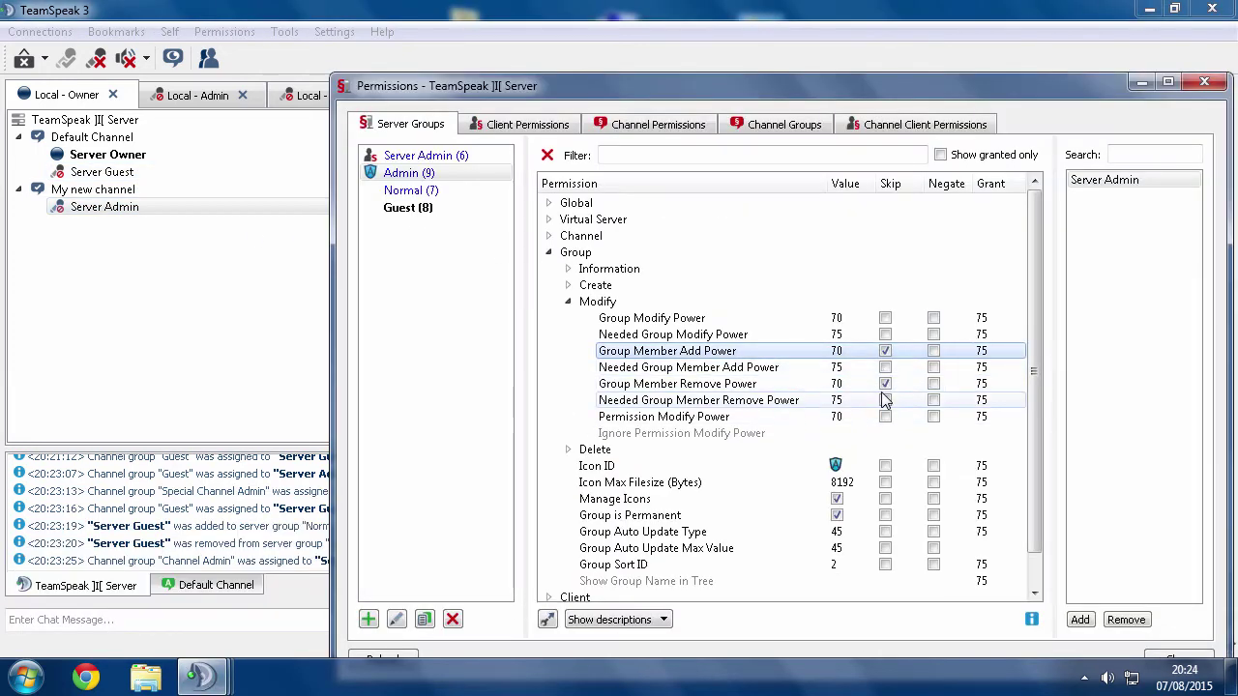
{"action": "right_click", "coordinate": [71, 173]}
{"action": "mouse_move", "coordinate": [154, 372]}
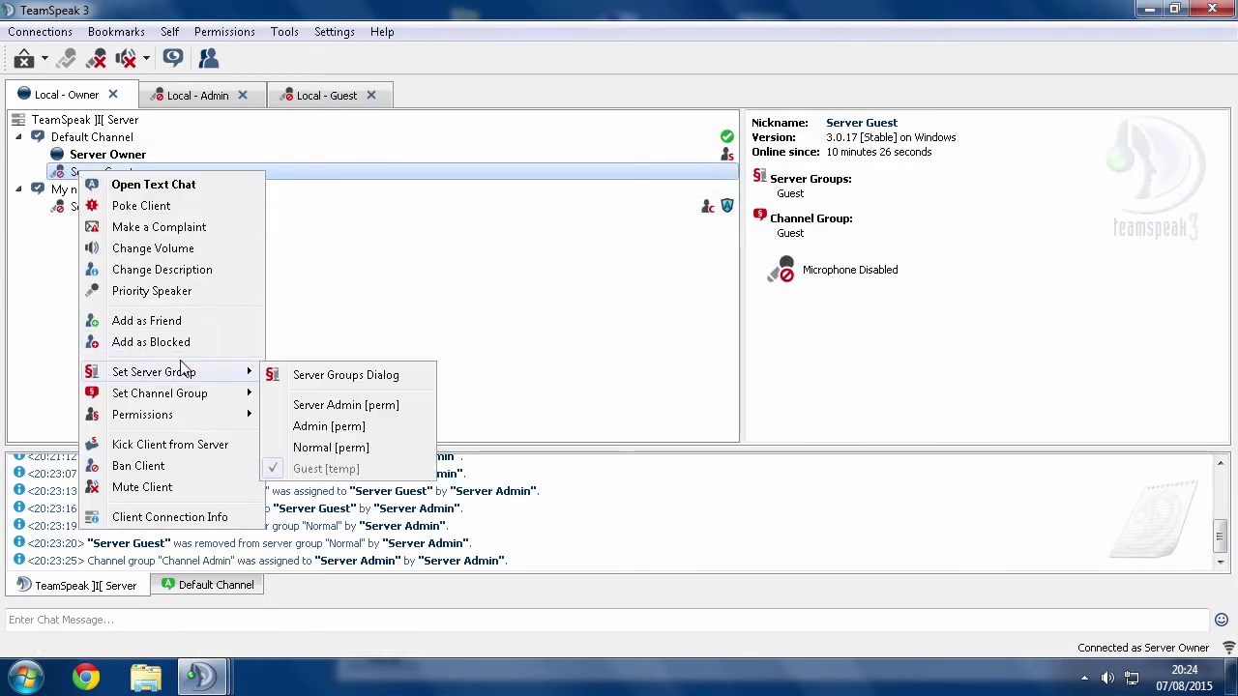
{"action": "key", "text": "Right"}
{"action": "key", "text": "Down"}
{"action": "key", "text": "Down"}
{"action": "key", "text": "Down"}
{"action": "key", "text": "Escape"}
On the Local - Admin connection, check Server Admin's groups, and test adding Server Guest to the Normal server group and removing it
{"action": "left_click", "coordinate": [197, 94]}
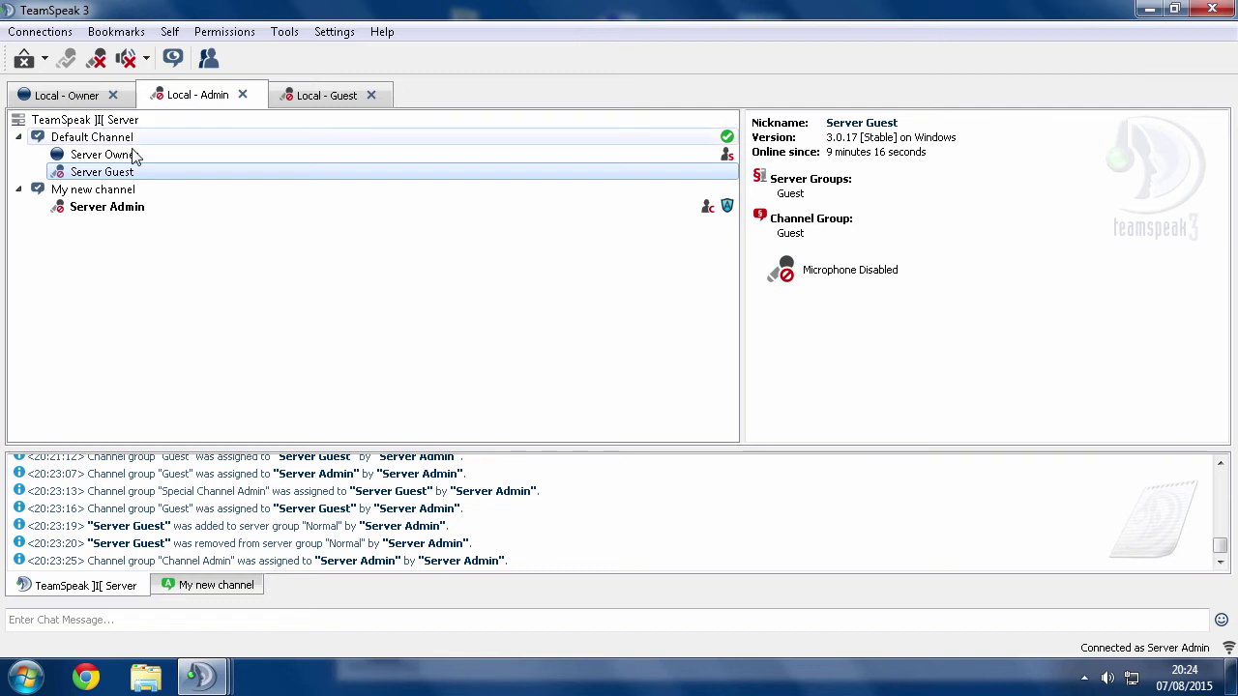
{"action": "left_click", "coordinate": [121, 209]}
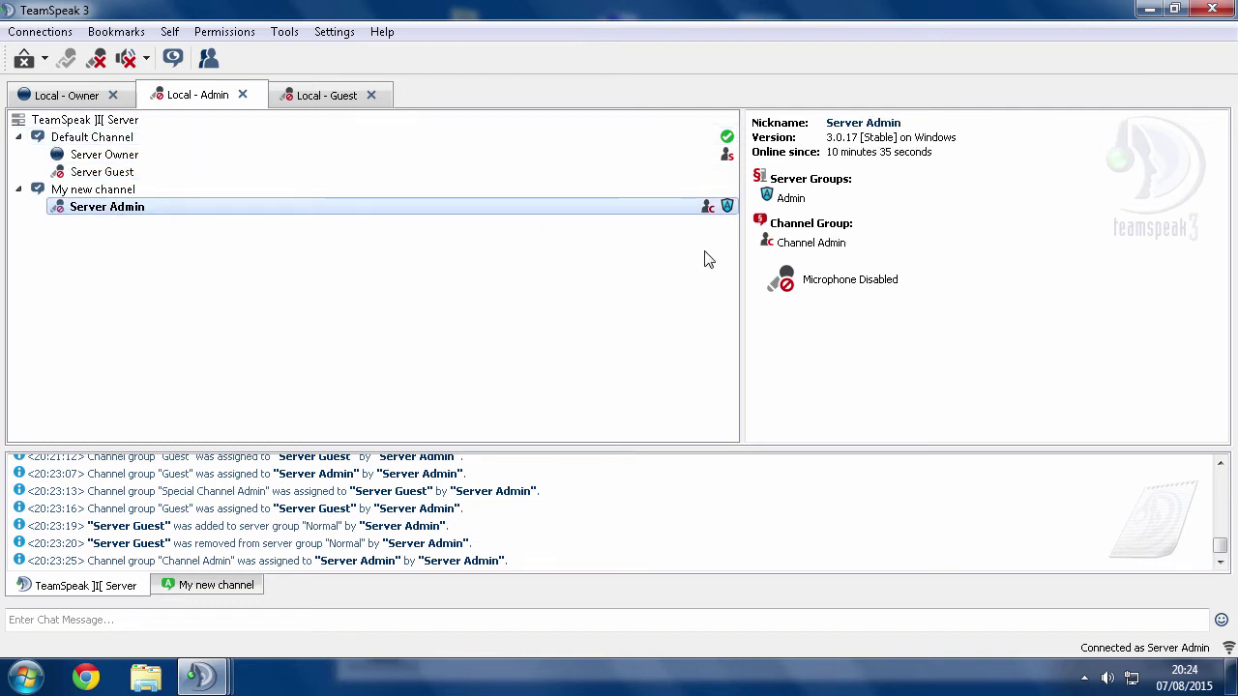
{"action": "right_click", "coordinate": [93, 174]}
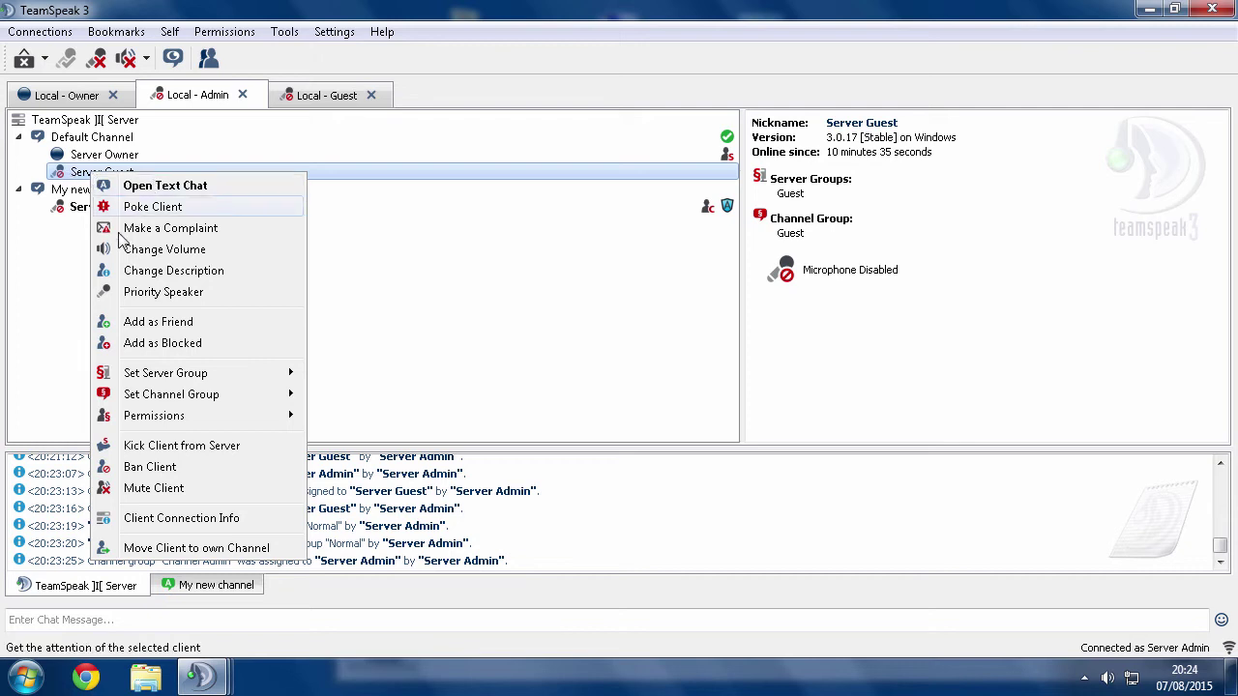
{"action": "mouse_move", "coordinate": [200, 375]}
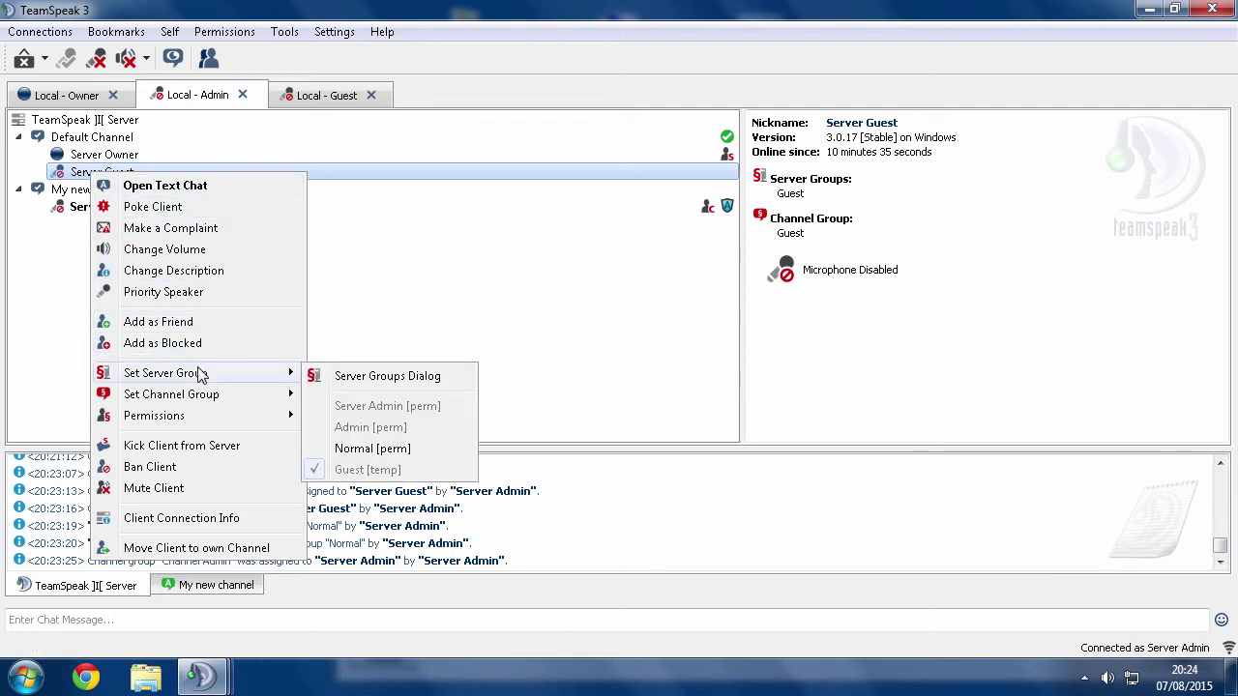
{"action": "left_click", "coordinate": [372, 376]}
{"action": "left_click", "coordinate": [535, 346]}
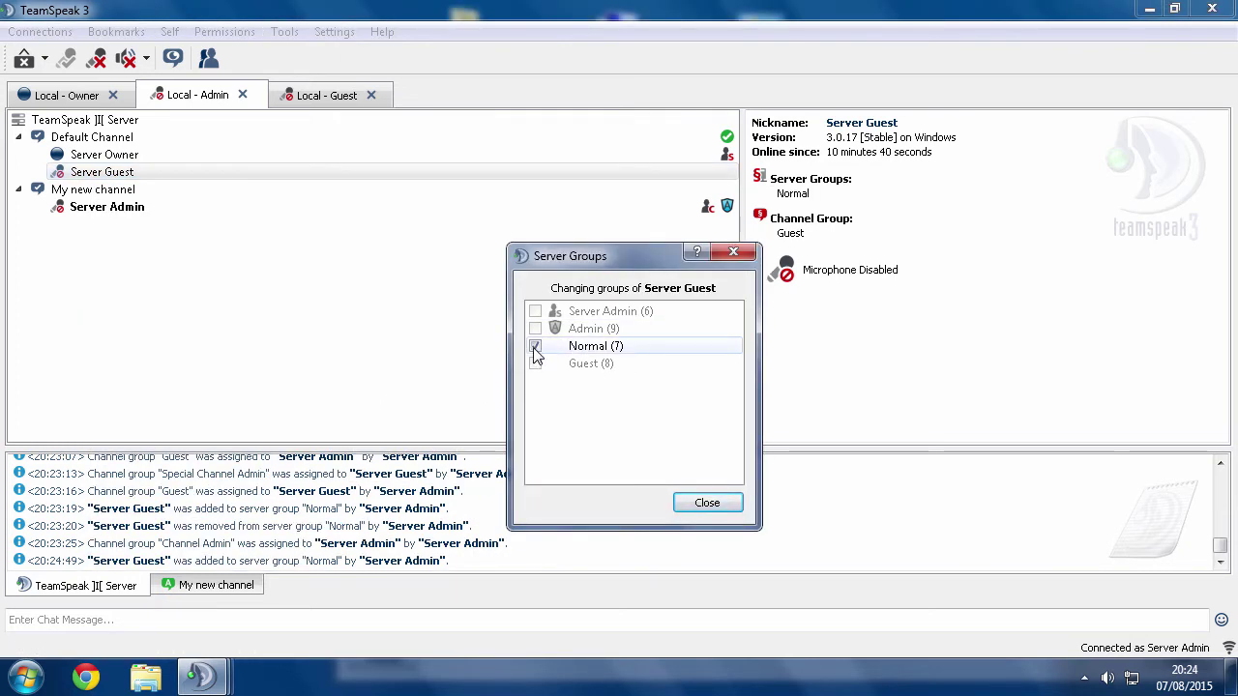
{"action": "left_click", "coordinate": [534, 346]}
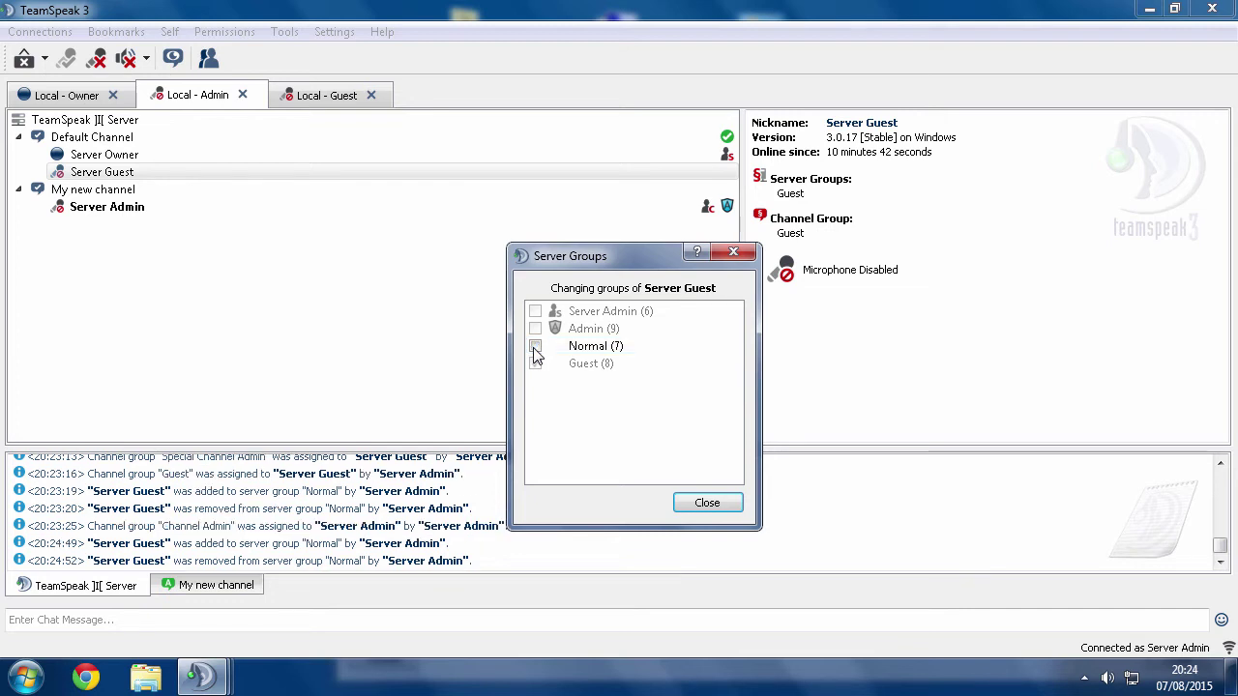
{"action": "left_click", "coordinate": [707, 503]}
Test assigning the Special Channel Admin channel group to Server Guest and removing it again
{"action": "right_click", "coordinate": [118, 174]}
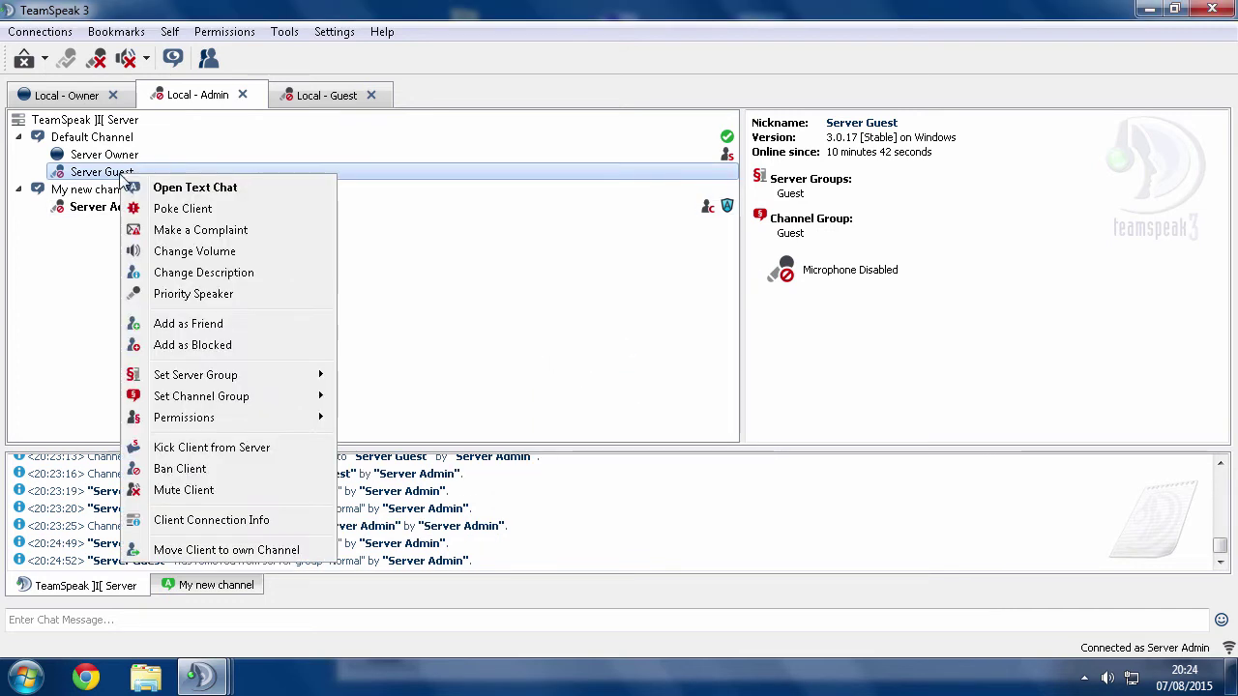
{"action": "mouse_move", "coordinate": [251, 396]}
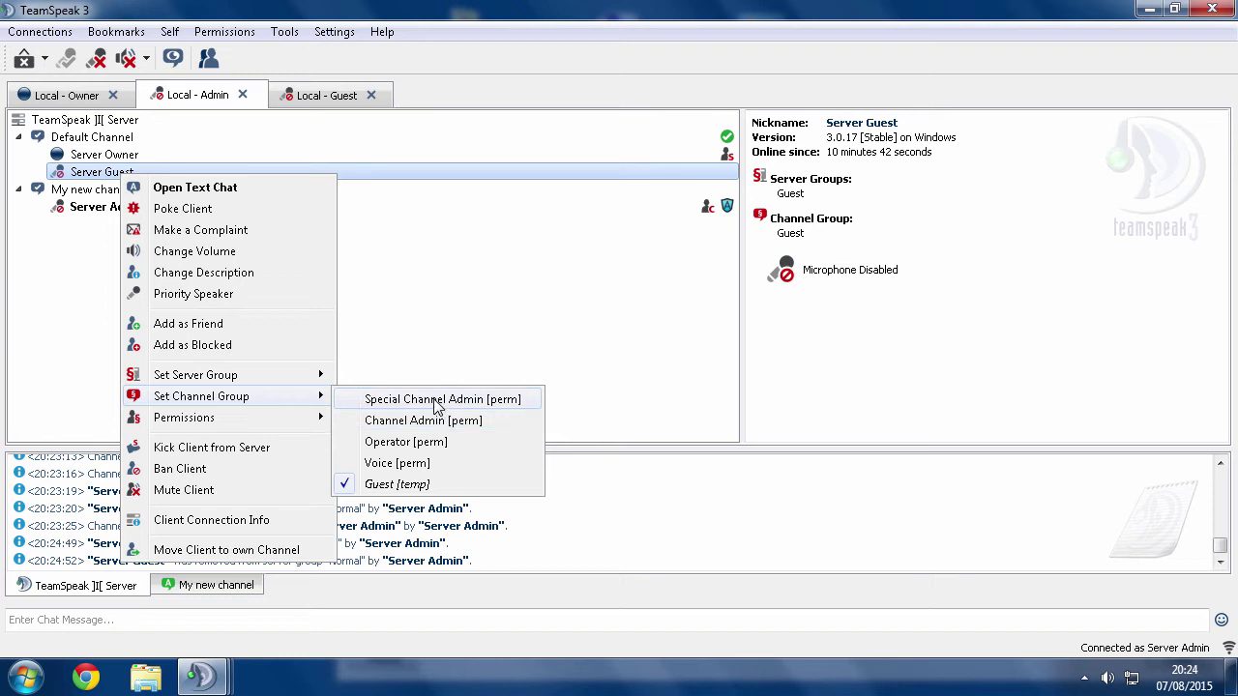
{"action": "left_click", "coordinate": [387, 404]}
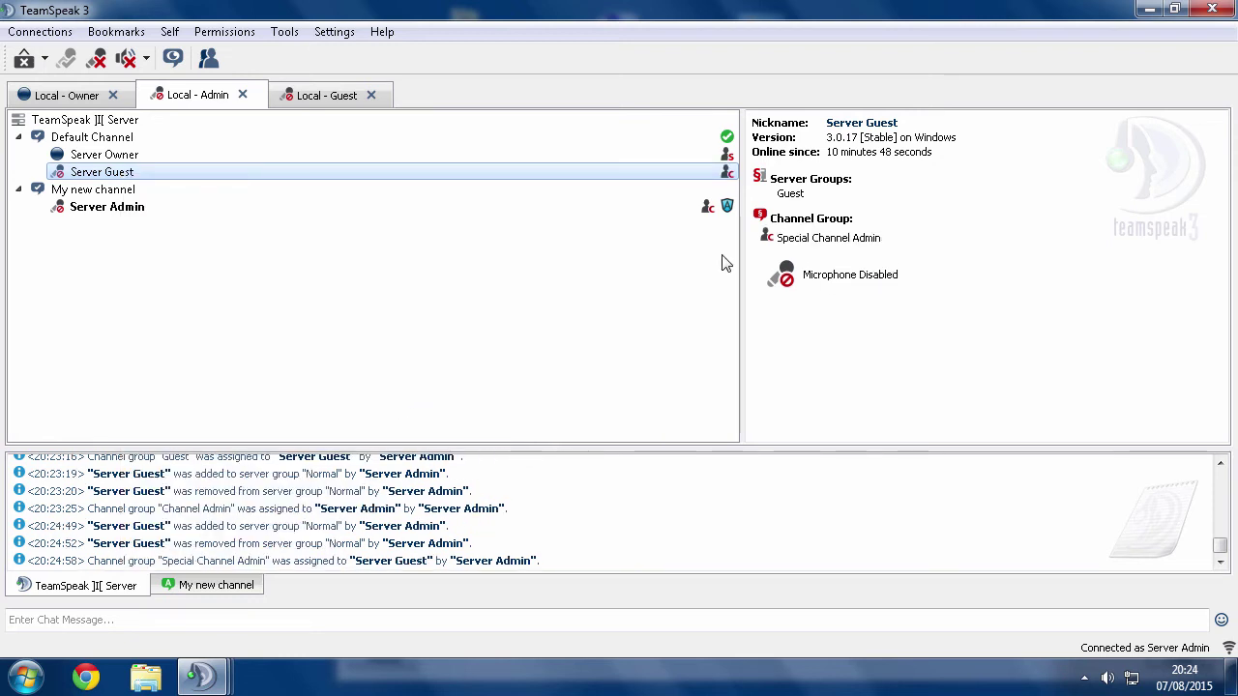
{"action": "right_click", "coordinate": [69, 175]}
{"action": "mouse_move", "coordinate": [97, 400]}
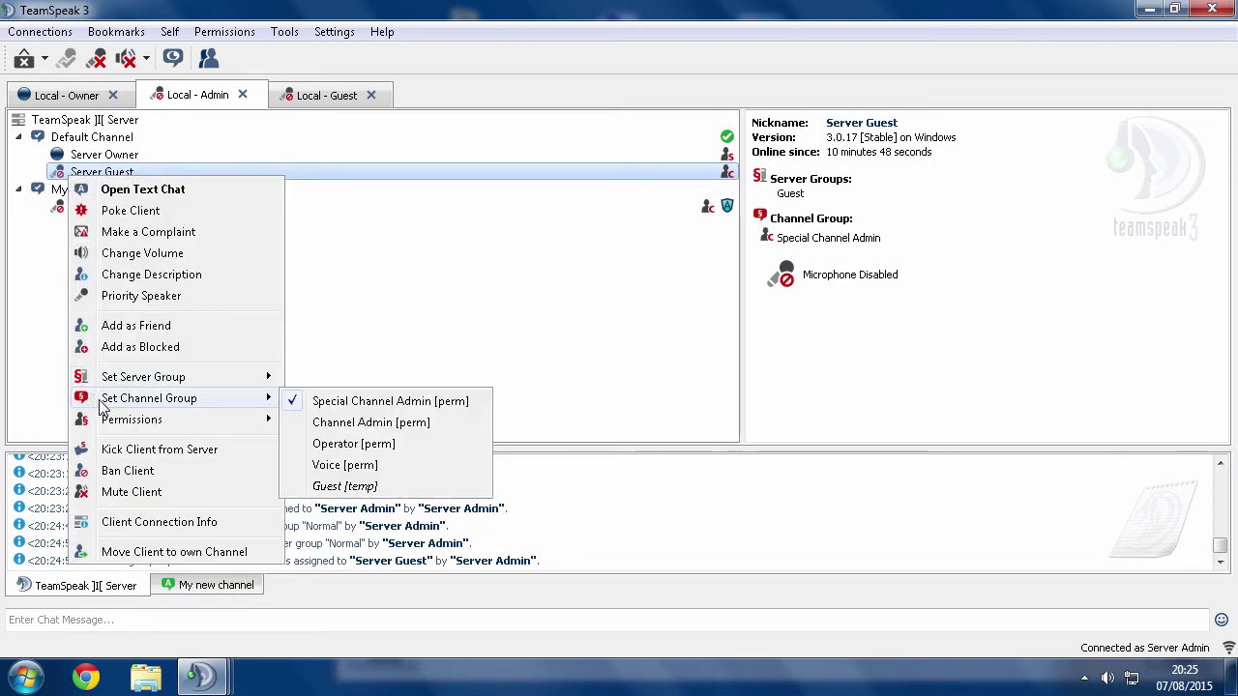
{"action": "left_click", "coordinate": [356, 404]}
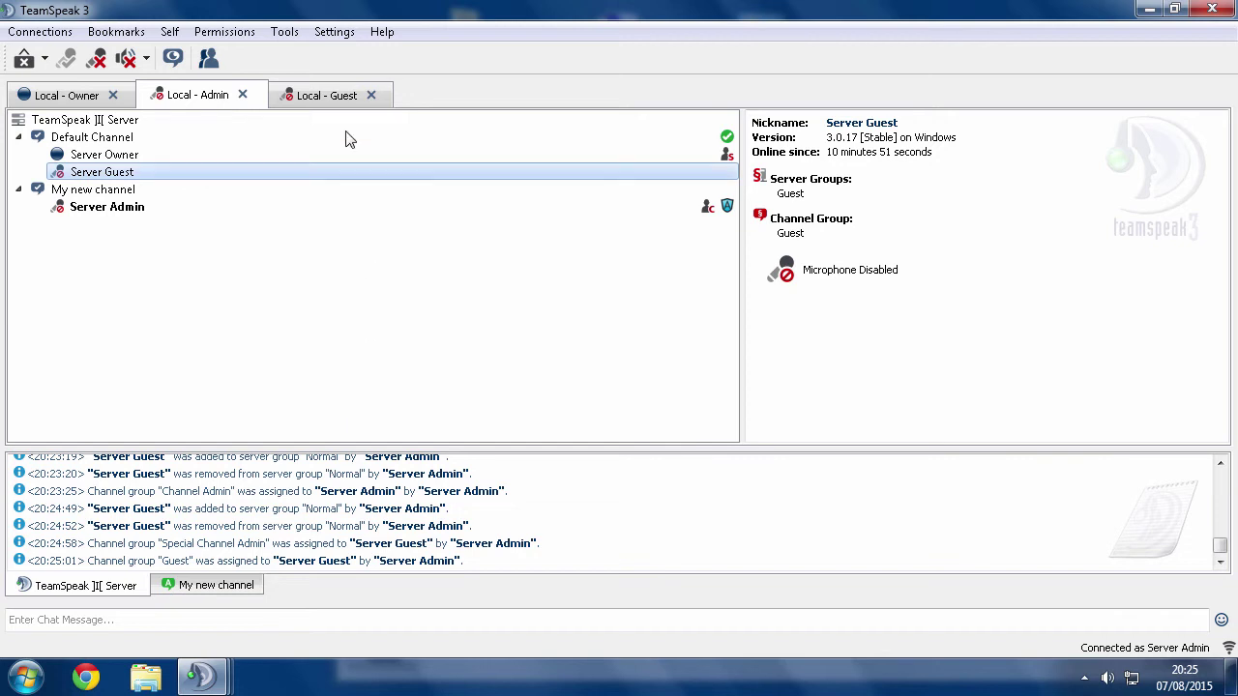
Disable Skip for the Admin server group's Group Member Add Power and Group Member Remove Power, and close its permissions window
{"action": "mouse_move", "coordinate": [201, 677]}
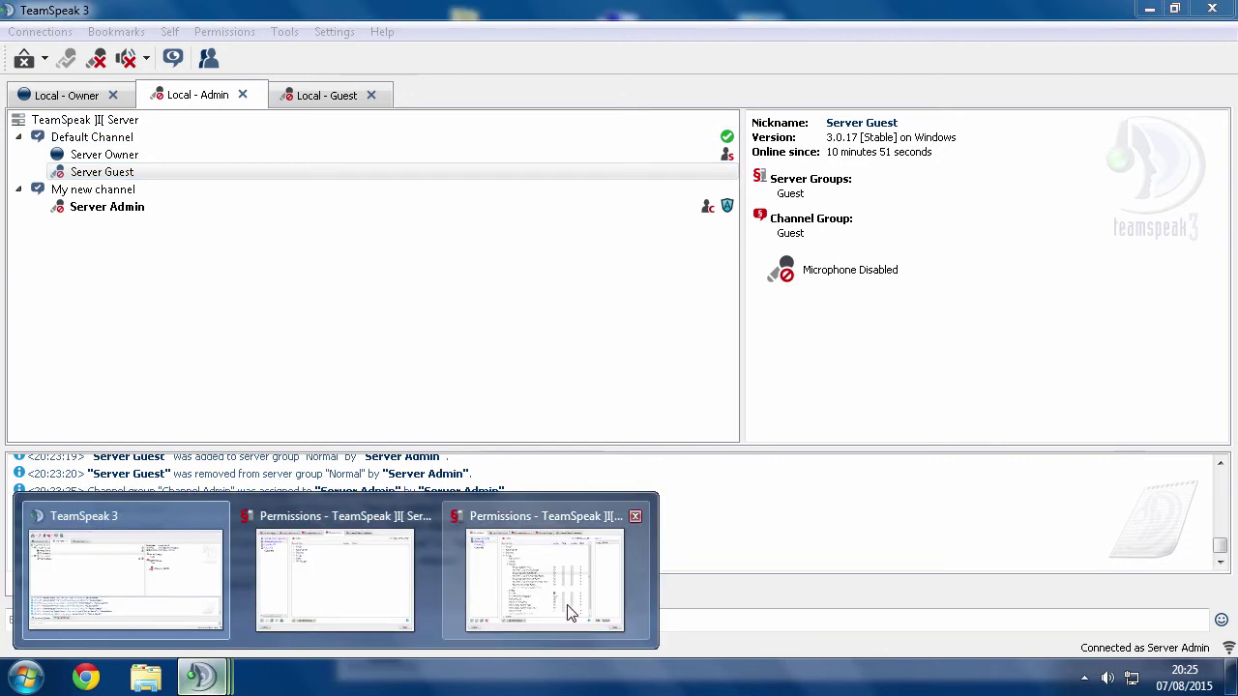
{"action": "left_click", "coordinate": [566, 610]}
{"action": "left_click", "coordinate": [431, 173]}
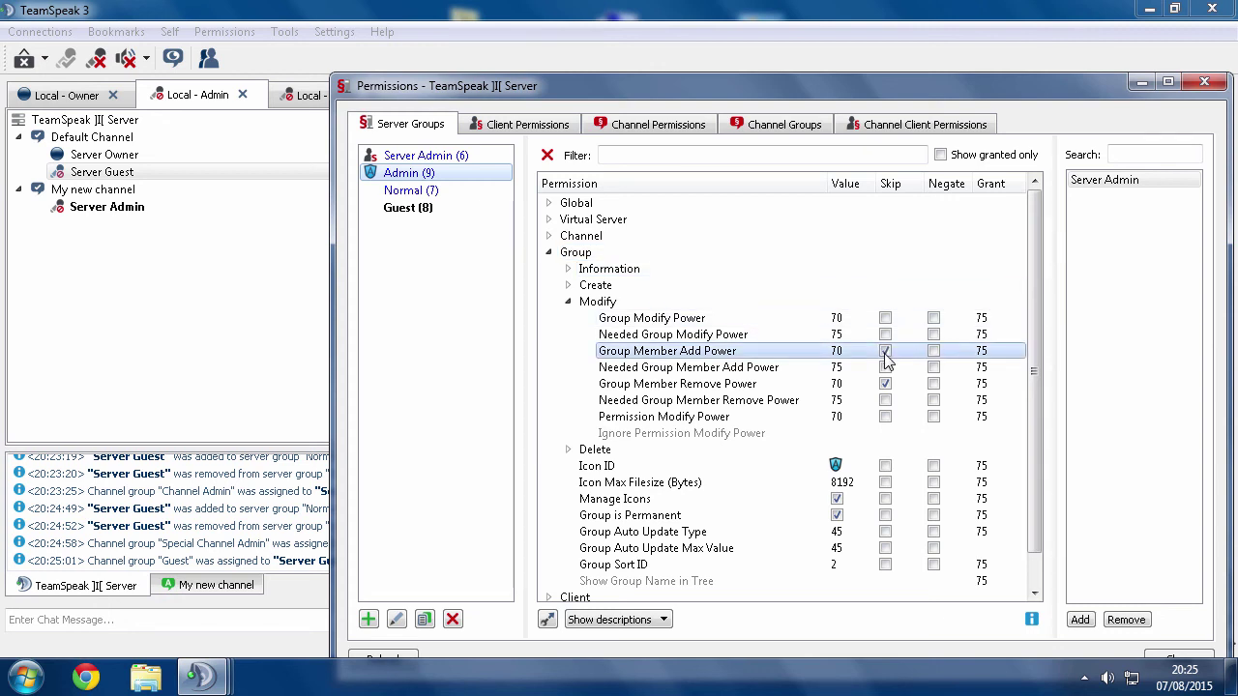
{"action": "left_click", "coordinate": [885, 384]}
{"action": "left_click", "coordinate": [885, 384]}
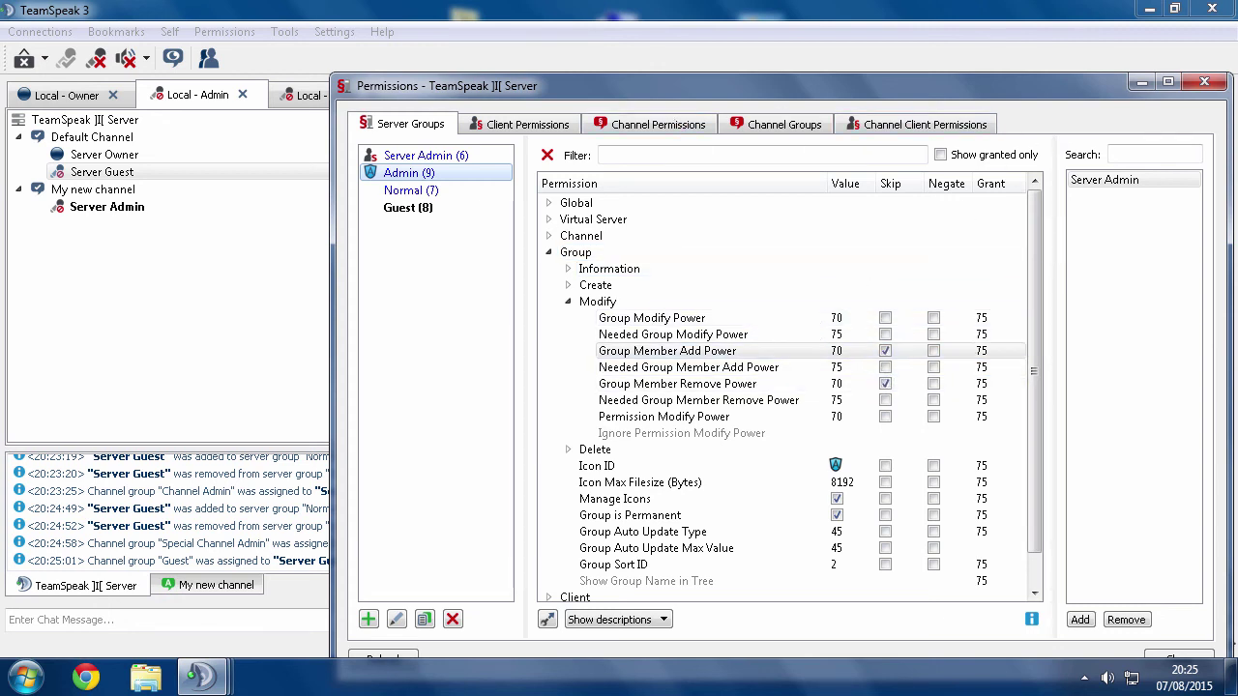
{"action": "left_click", "coordinate": [884, 351]}
{"action": "left_click", "coordinate": [885, 385]}
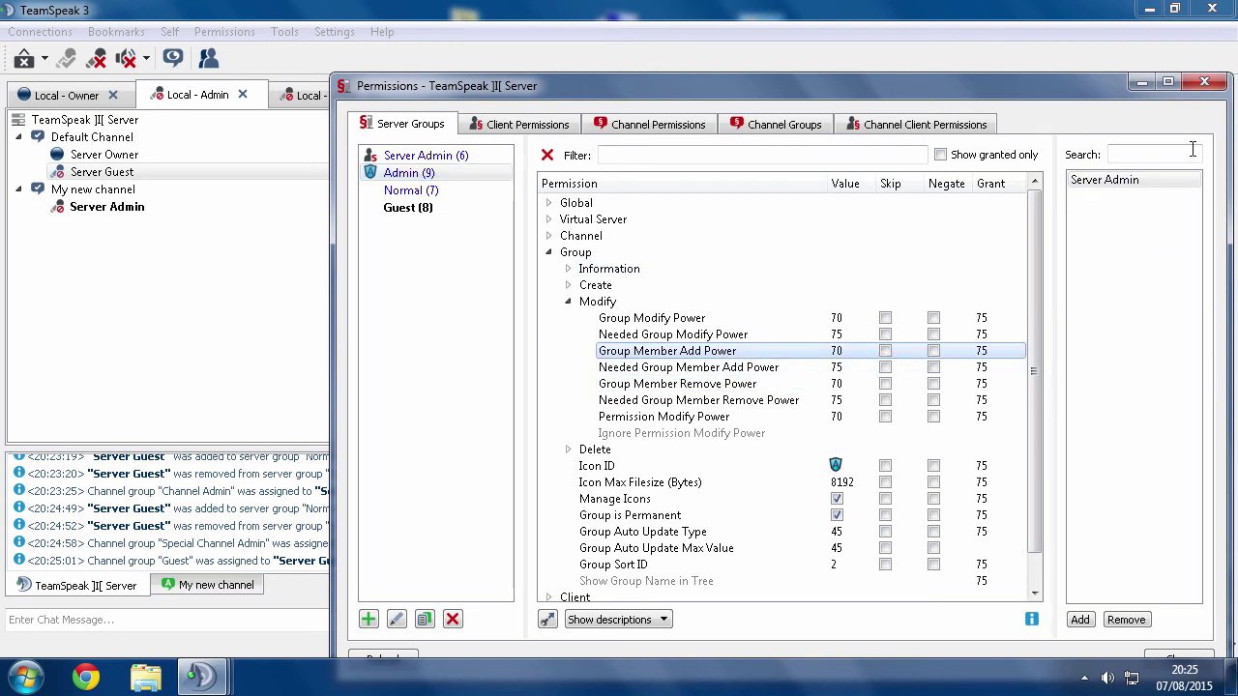
{"action": "left_click", "coordinate": [1204, 83]}
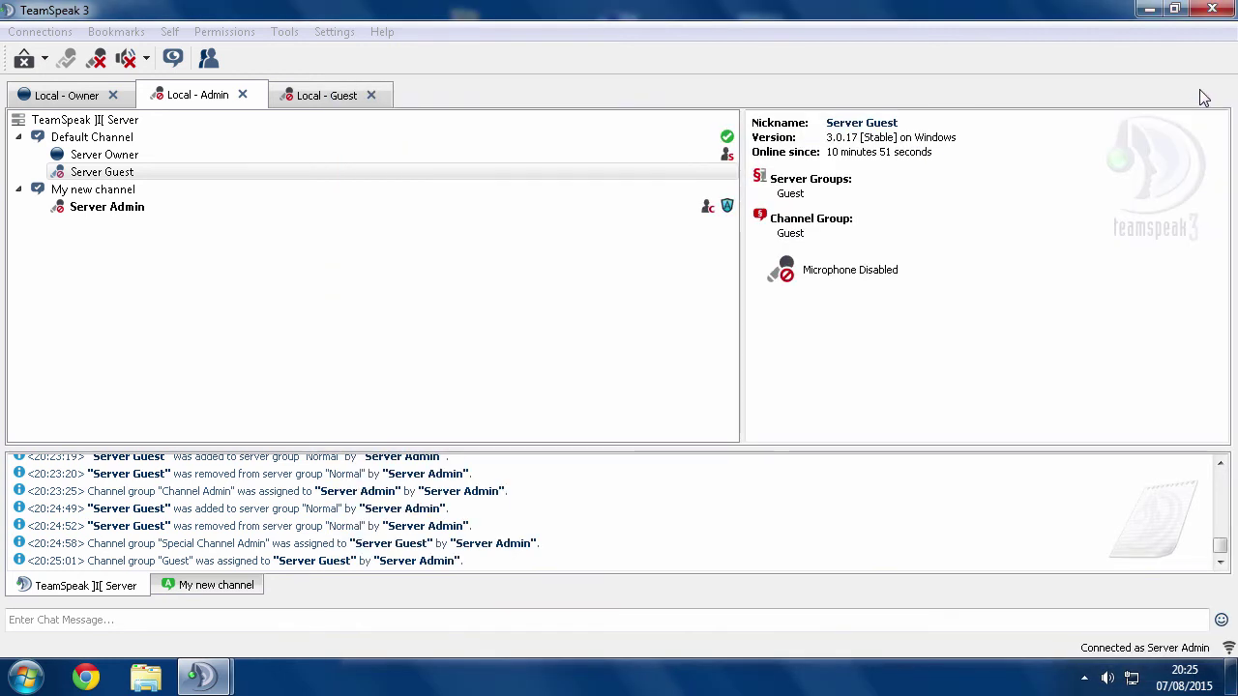
On the Local - Owner connection, look over the lists of server groups and channel groups in the permissions window
{"action": "left_click", "coordinate": [224, 31]}
{"action": "left_click", "coordinate": [40, 31]}
{"action": "left_click", "coordinate": [60, 95]}
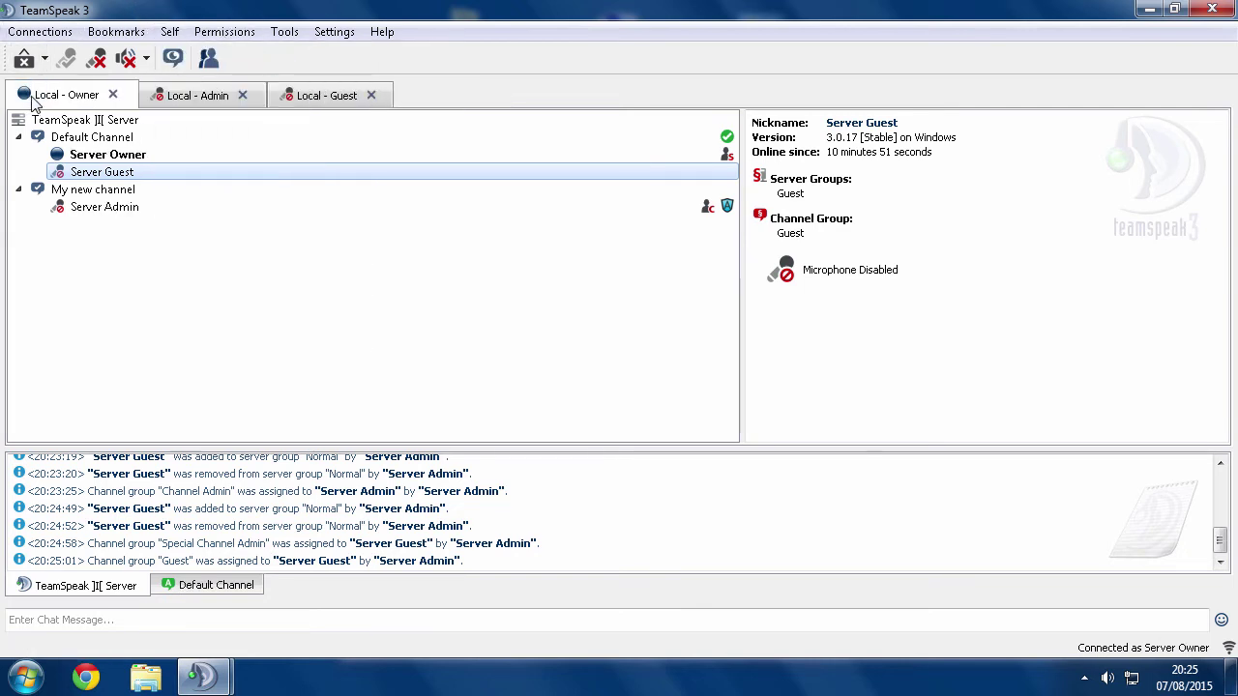
{"action": "left_click", "coordinate": [224, 31]}
{"action": "left_click", "coordinate": [246, 53]}
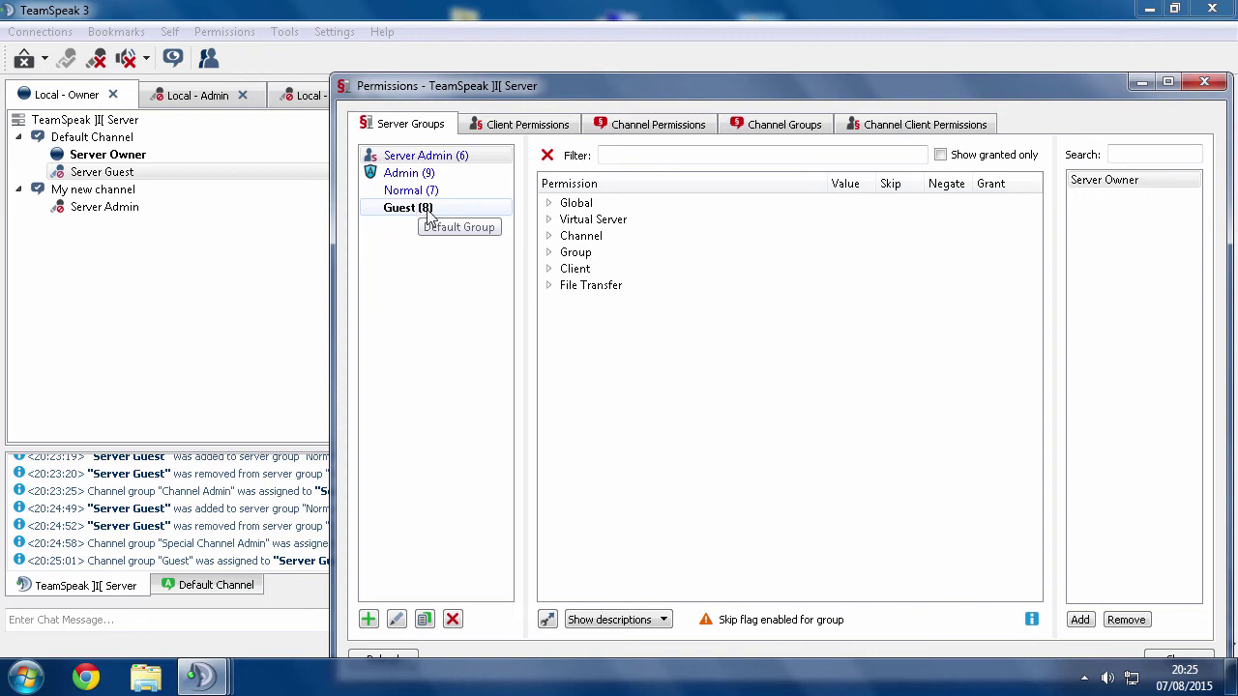
{"action": "left_click", "coordinate": [801, 130]}
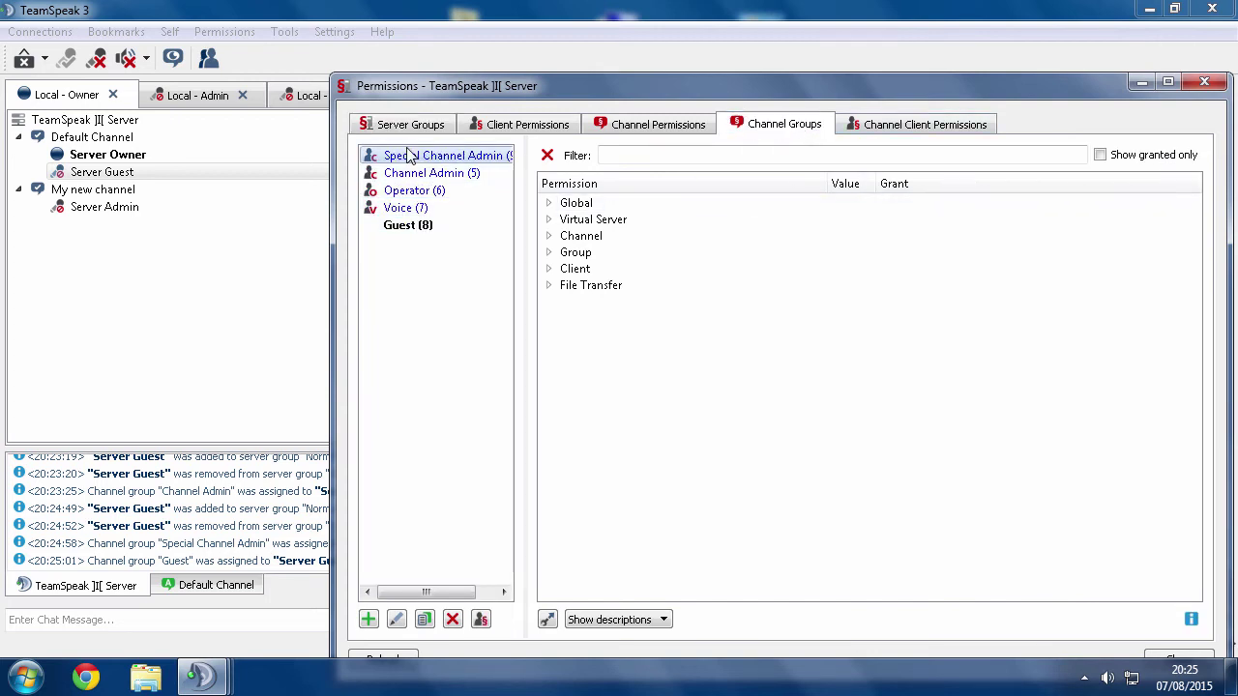
{"action": "left_click", "coordinate": [252, 61]}
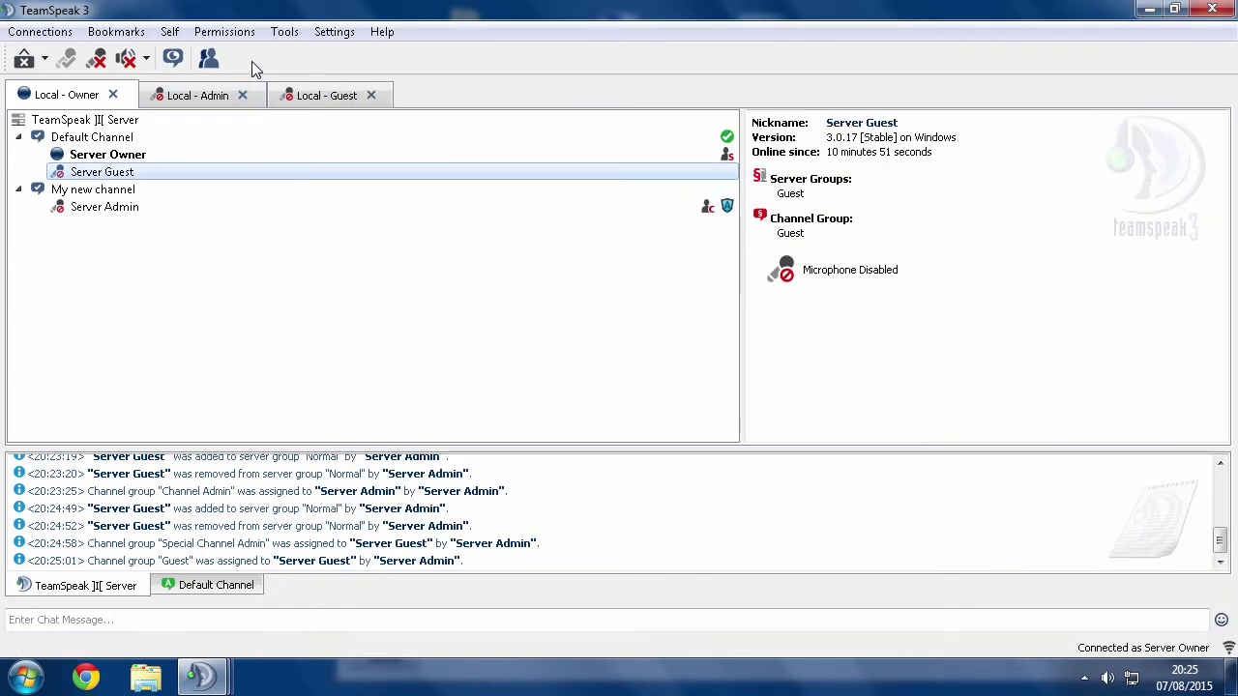
Set the virtual server's default Channel Admin Group to Guest (8) and save the server settings
{"action": "left_click", "coordinate": [72, 122]}
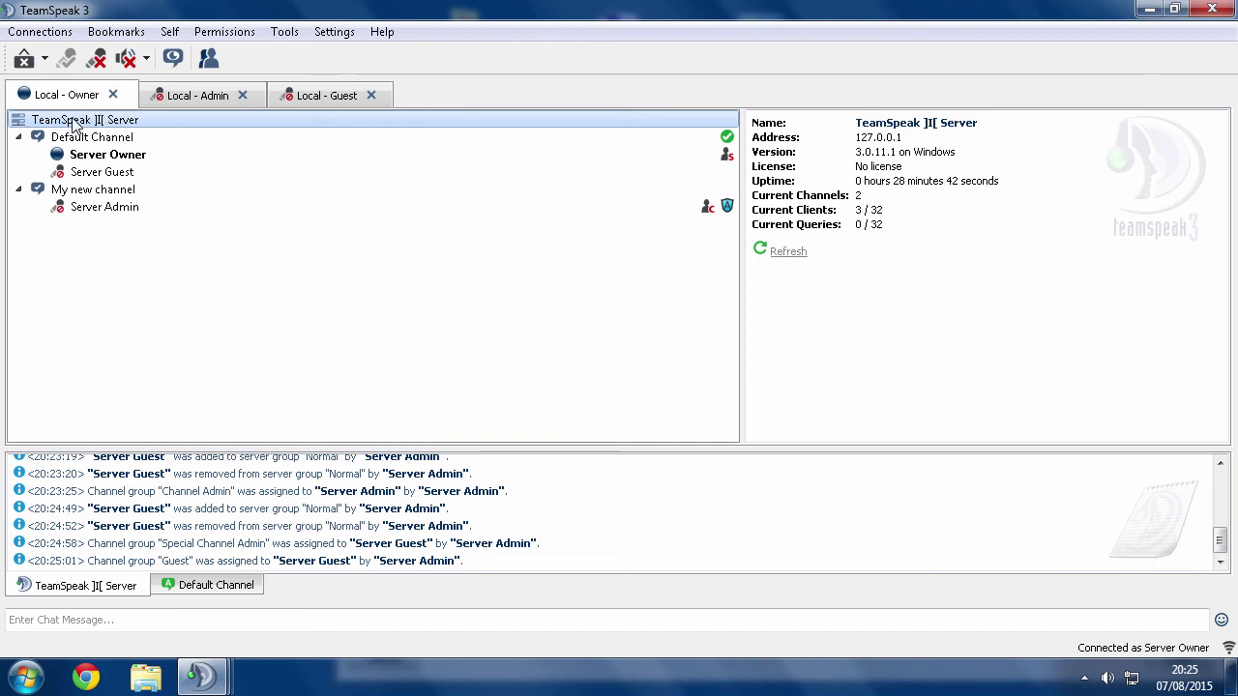
{"action": "right_click", "coordinate": [72, 123]}
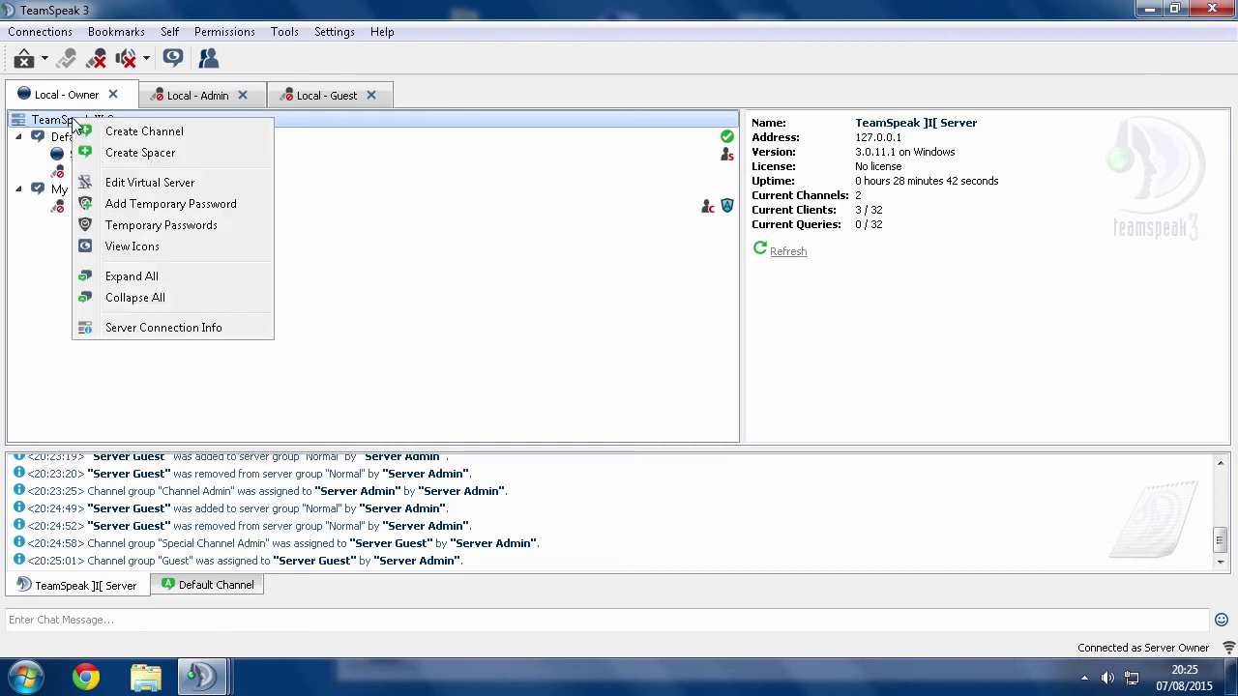
{"action": "left_click", "coordinate": [145, 183]}
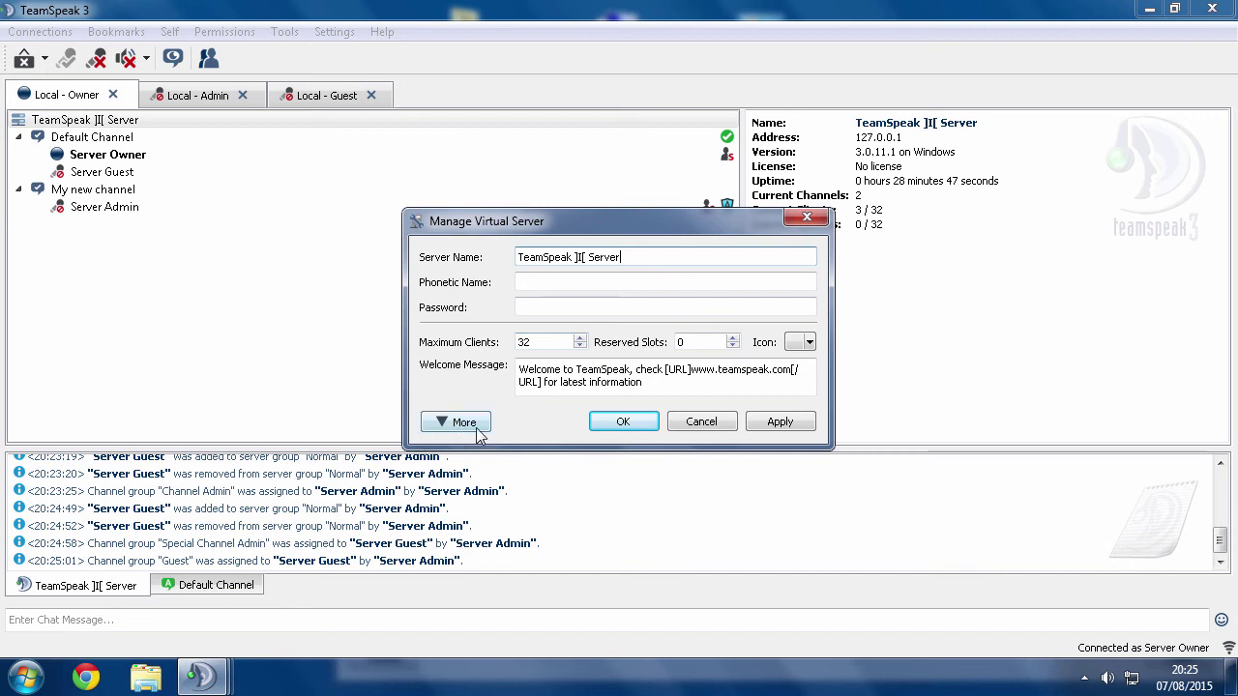
{"action": "left_click", "coordinate": [458, 431]}
{"action": "left_click_drag", "start_coordinate": [556, 216], "coordinate": [594, 69]}
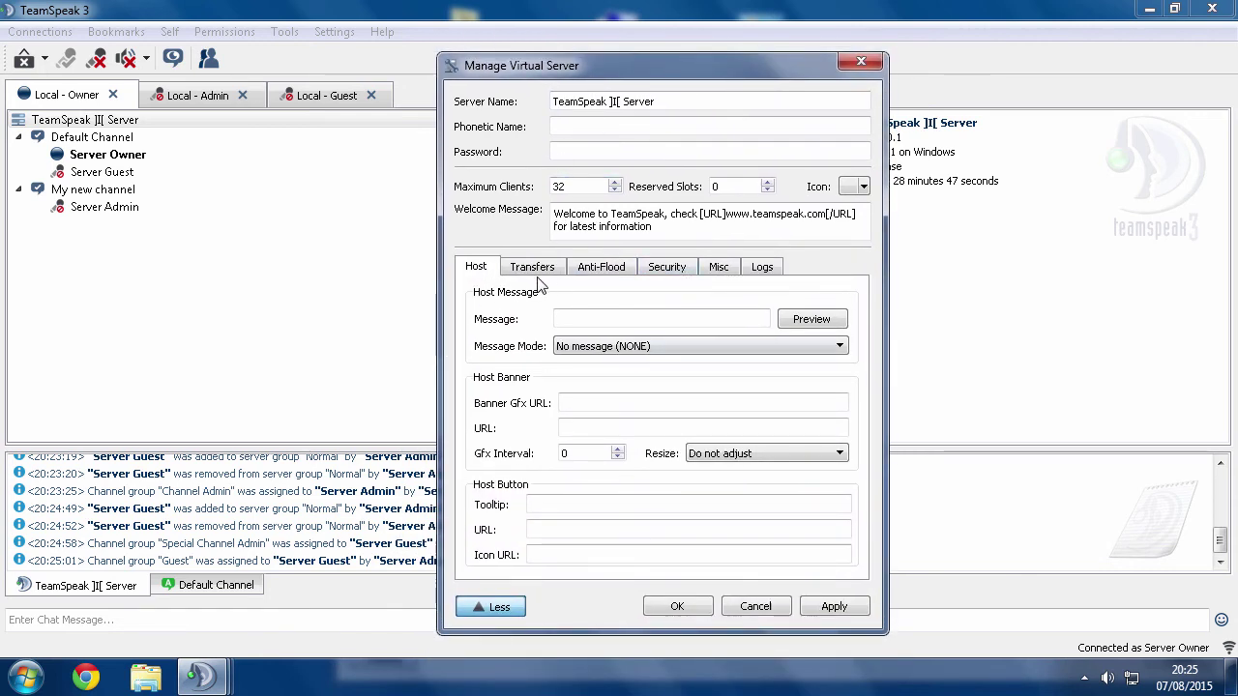
{"action": "left_click", "coordinate": [667, 274]}
{"action": "left_click", "coordinate": [725, 270]}
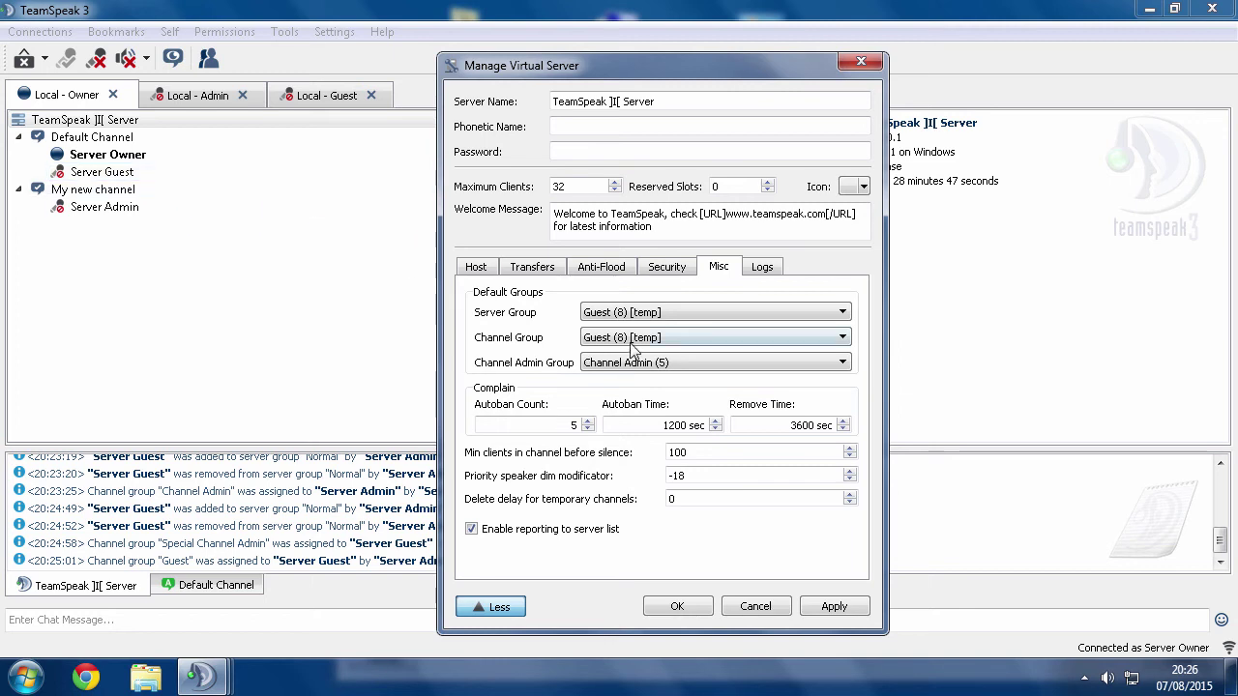
{"action": "left_click", "coordinate": [616, 369]}
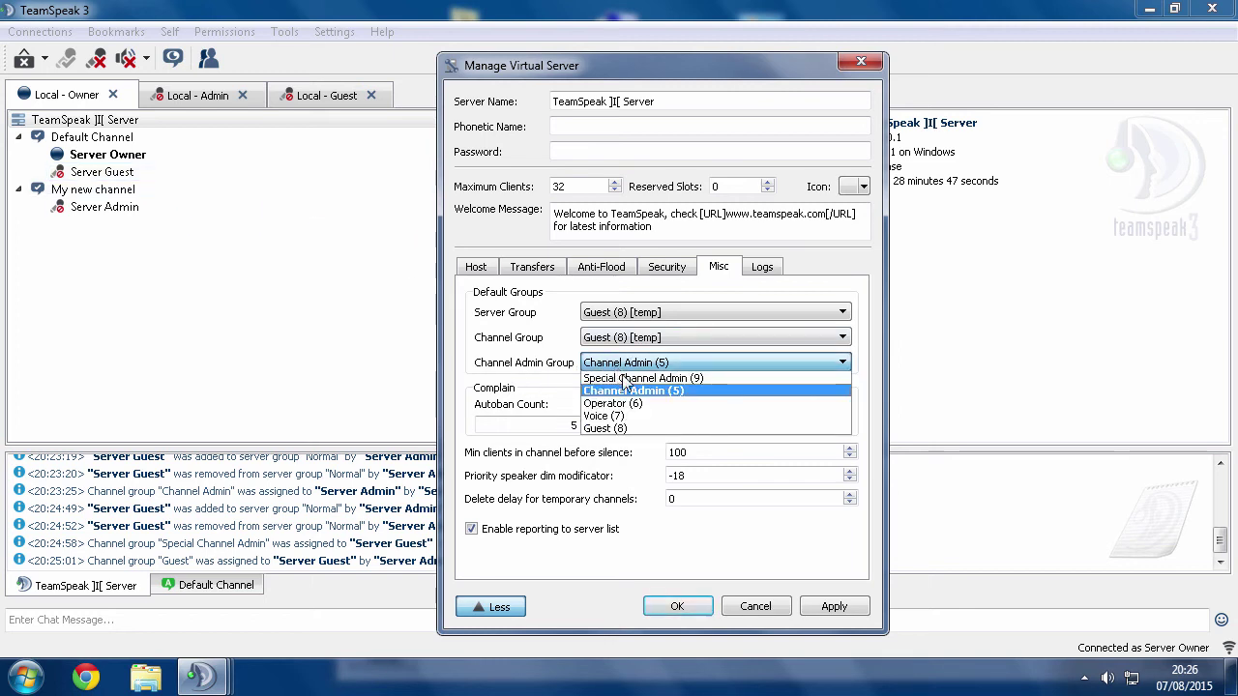
{"action": "left_click", "coordinate": [616, 428]}
{"action": "left_click", "coordinate": [827, 613]}
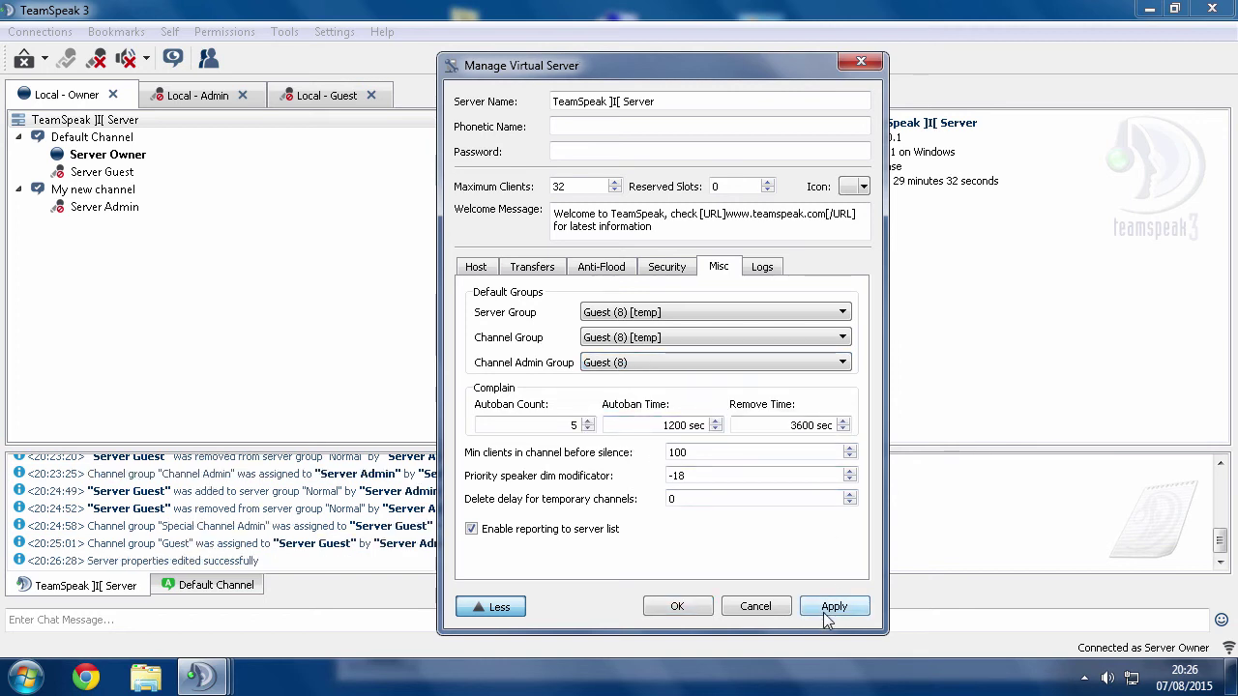
{"action": "left_click", "coordinate": [682, 609]}
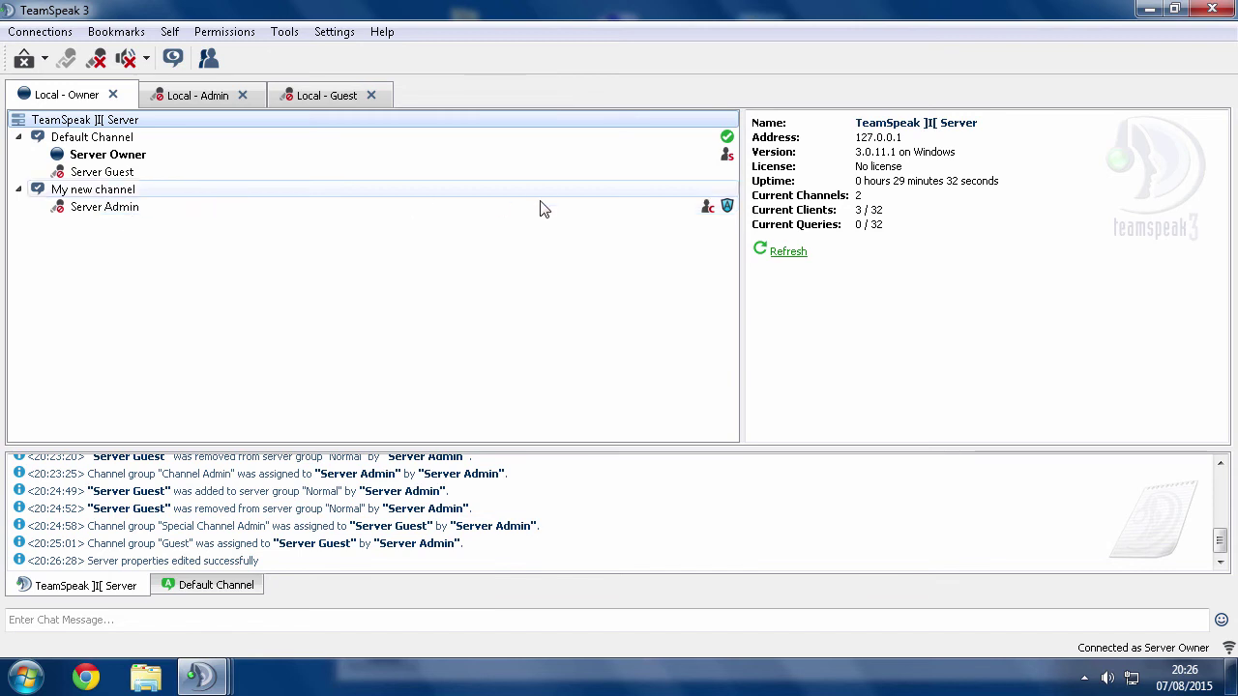
On the Local - Admin connection, check Server Admin's groups and which server groups can be set for Server Guest
{"action": "left_click", "coordinate": [193, 94]}
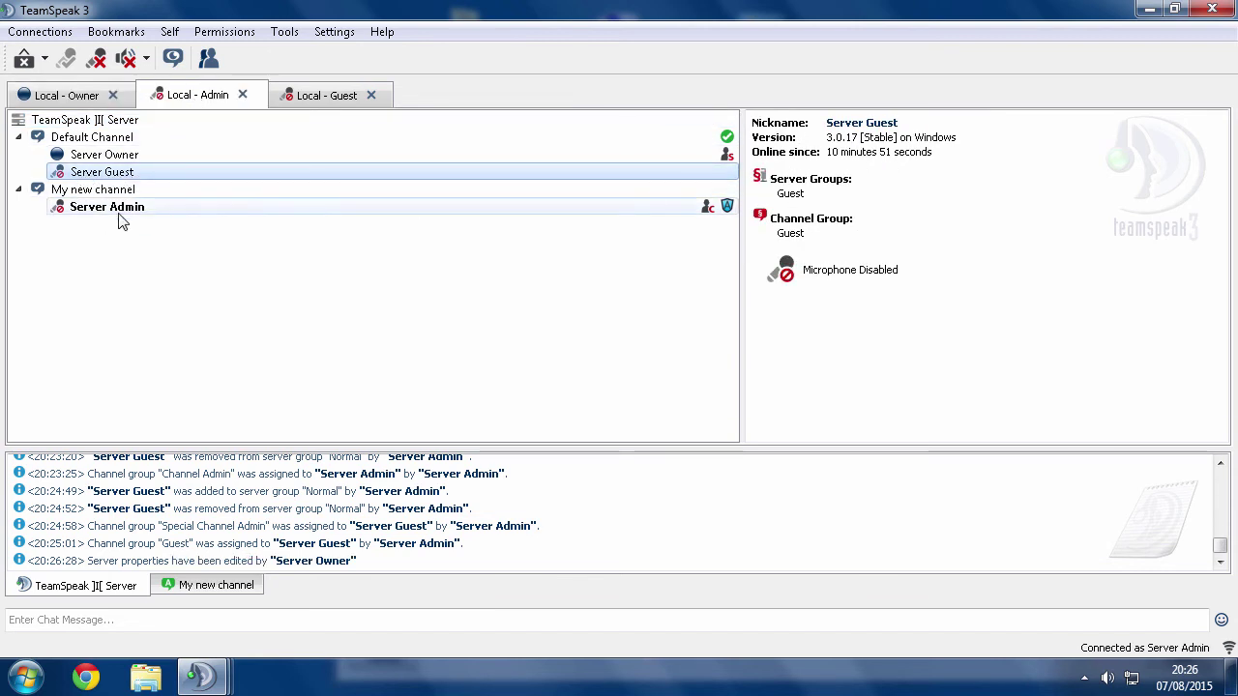
{"action": "left_click", "coordinate": [102, 210]}
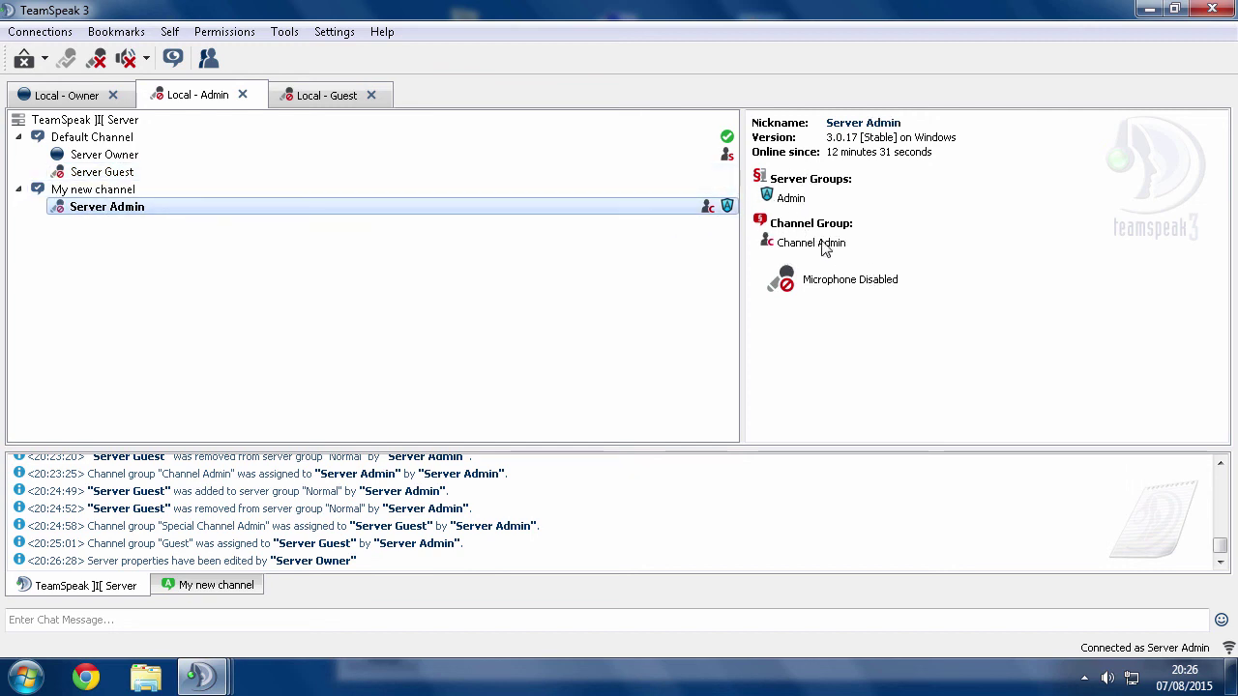
{"action": "right_click", "coordinate": [73, 177]}
{"action": "mouse_move", "coordinate": [152, 379]}
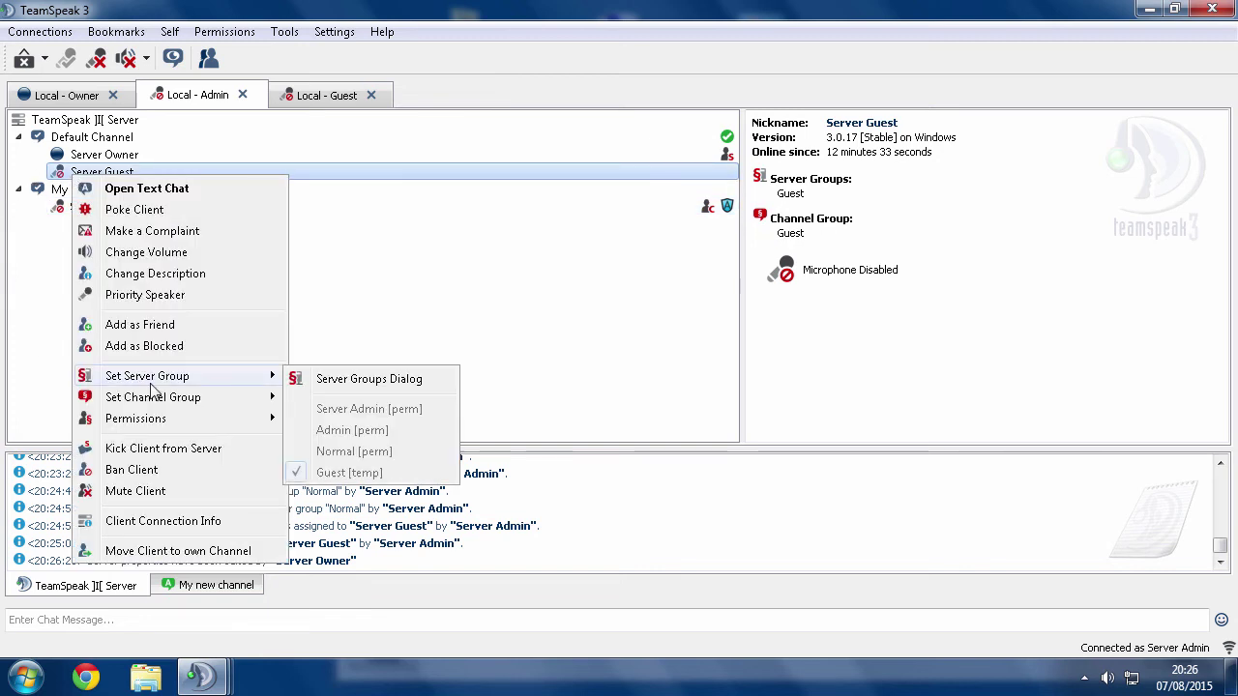
{"action": "left_click", "coordinate": [379, 379]}
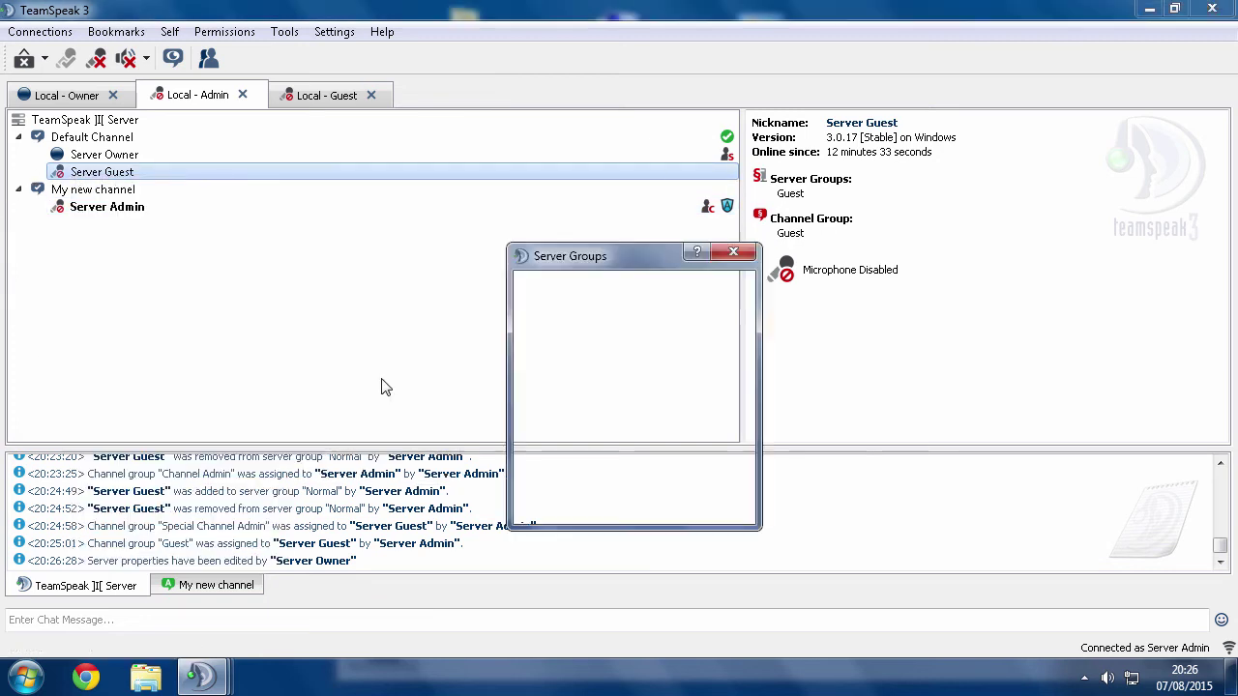
{"action": "left_click", "coordinate": [706, 502]}
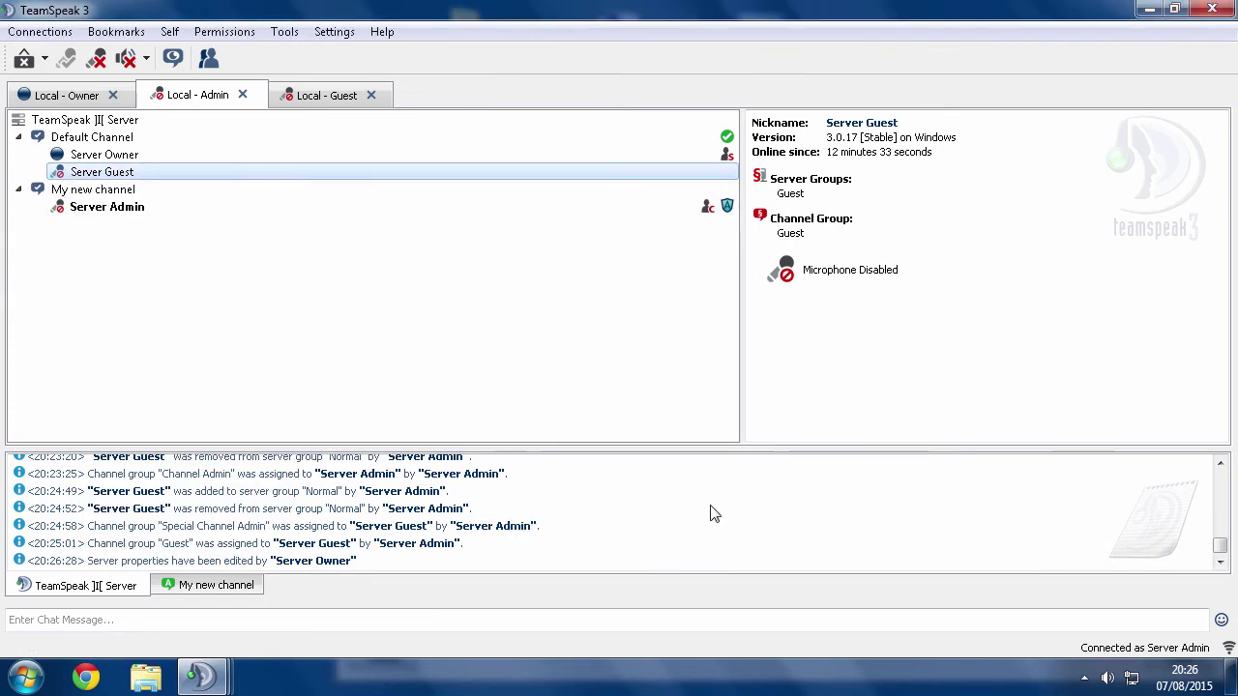
Create a permanent channel named "My new channel is this fixed?" on the server
{"action": "right_click", "coordinate": [112, 123]}
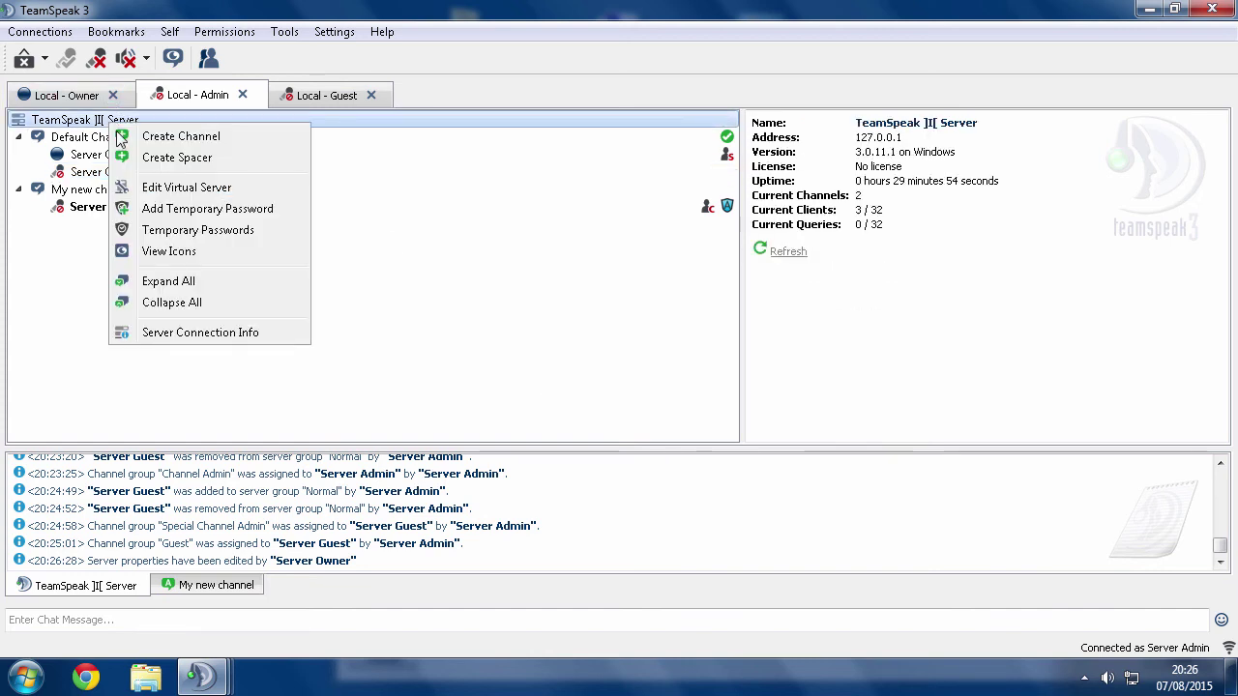
{"action": "left_click", "coordinate": [124, 138]}
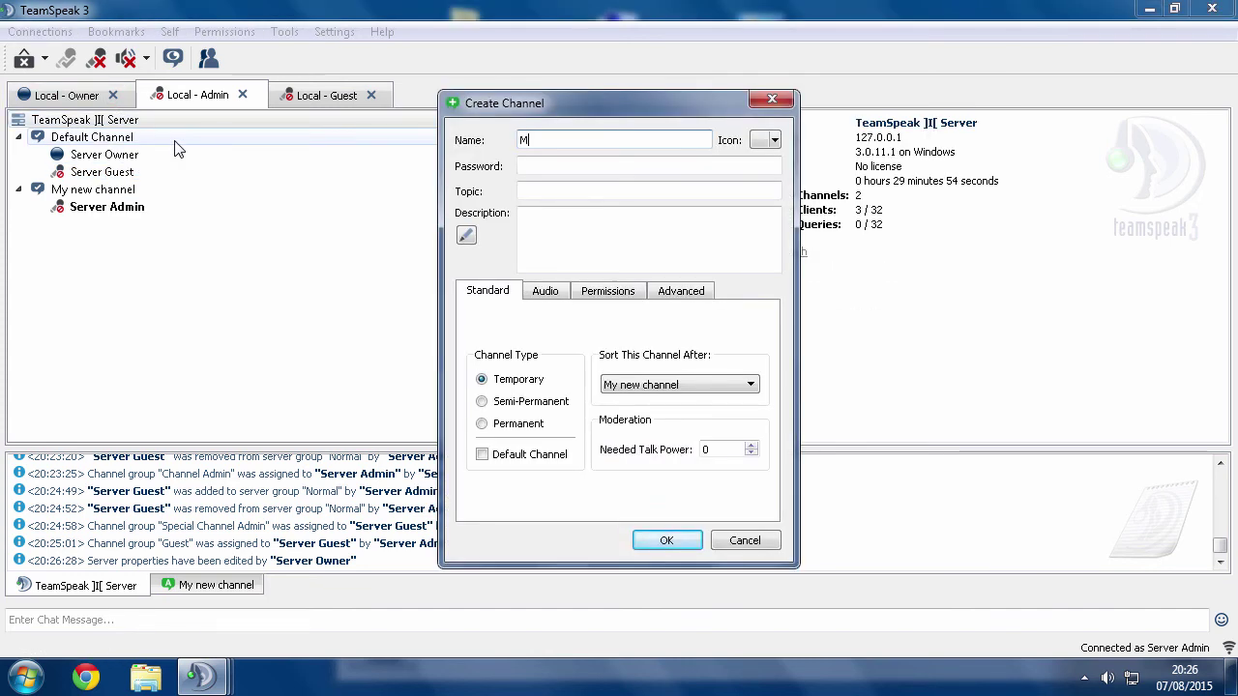
{"action": "type", "text": "My new channel is this fixed?"}
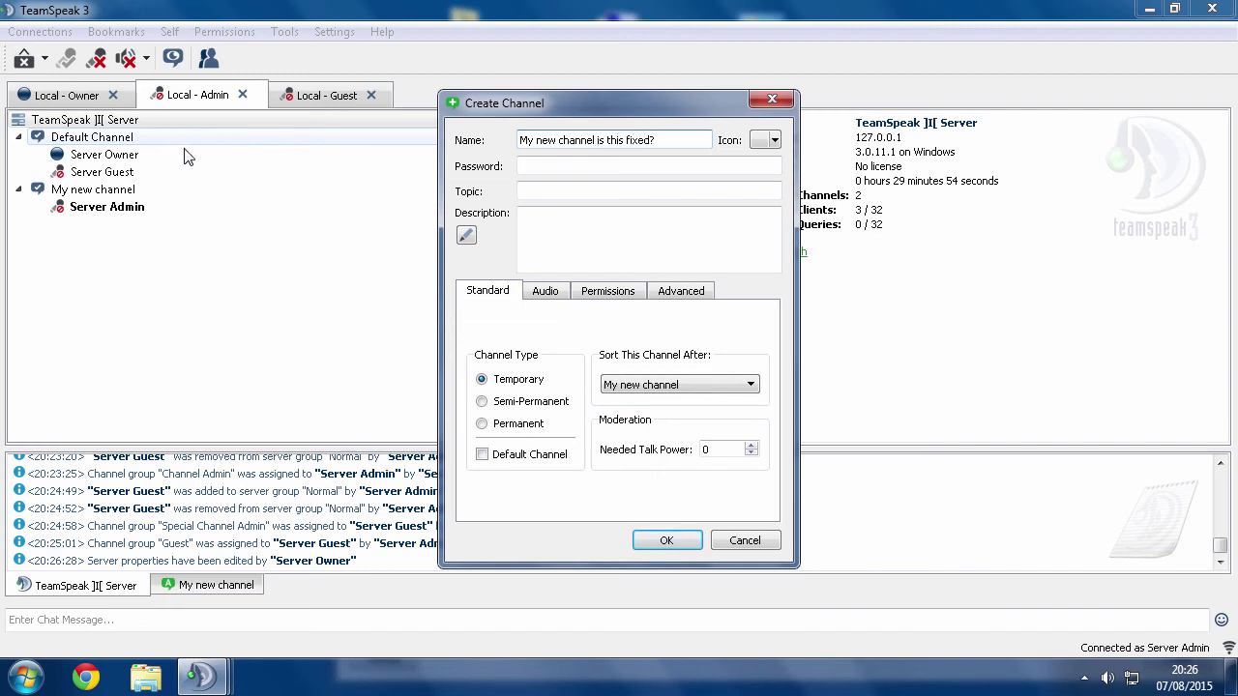
{"action": "left_click", "coordinate": [482, 424]}
{"action": "left_click", "coordinate": [665, 541]}
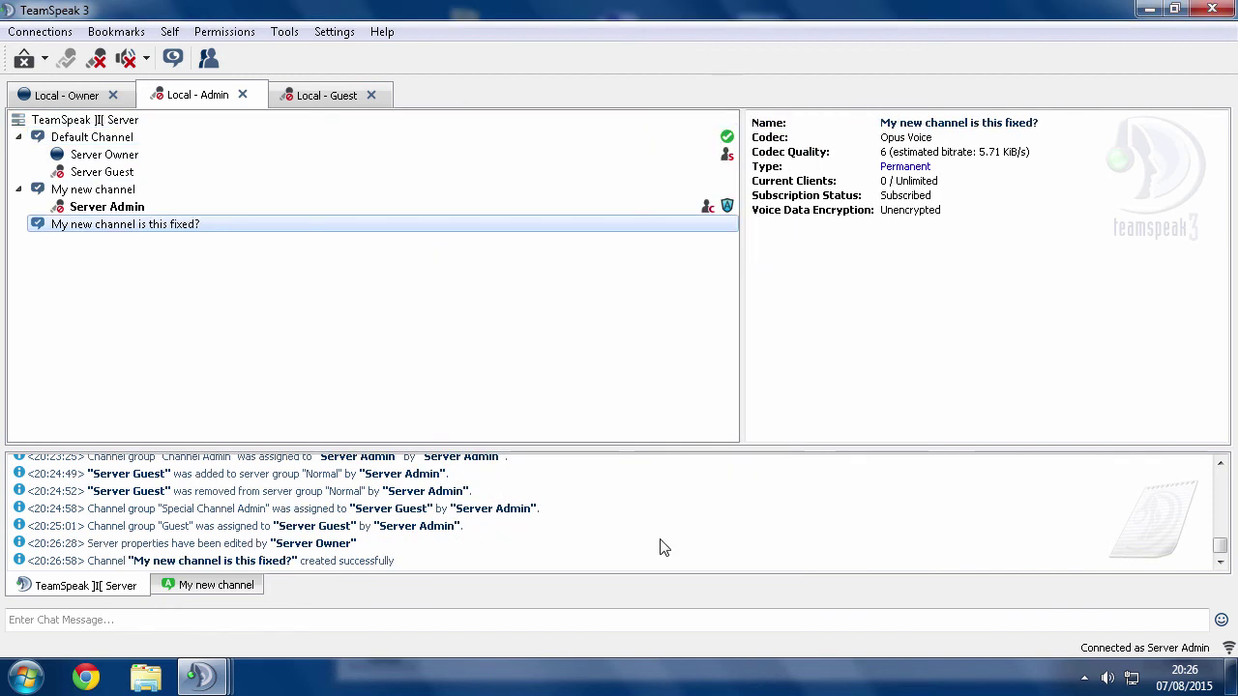
{"action": "double_click", "coordinate": [96, 224]}
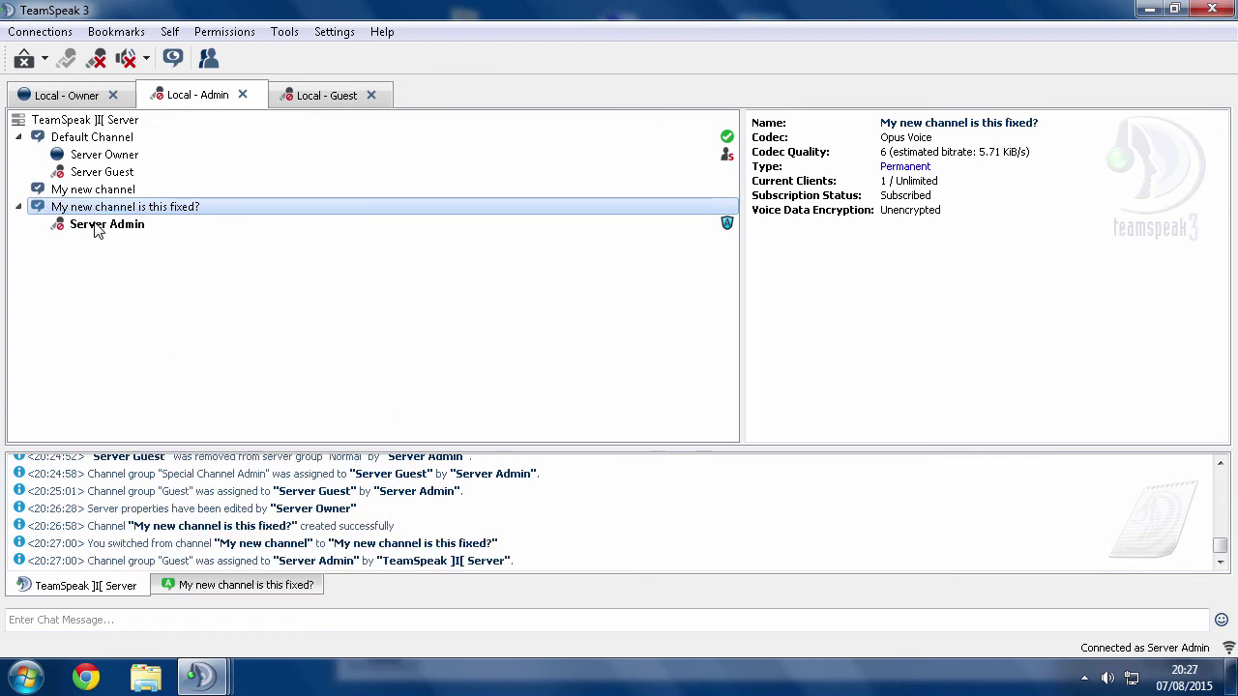
{"action": "left_click", "coordinate": [658, 228]}
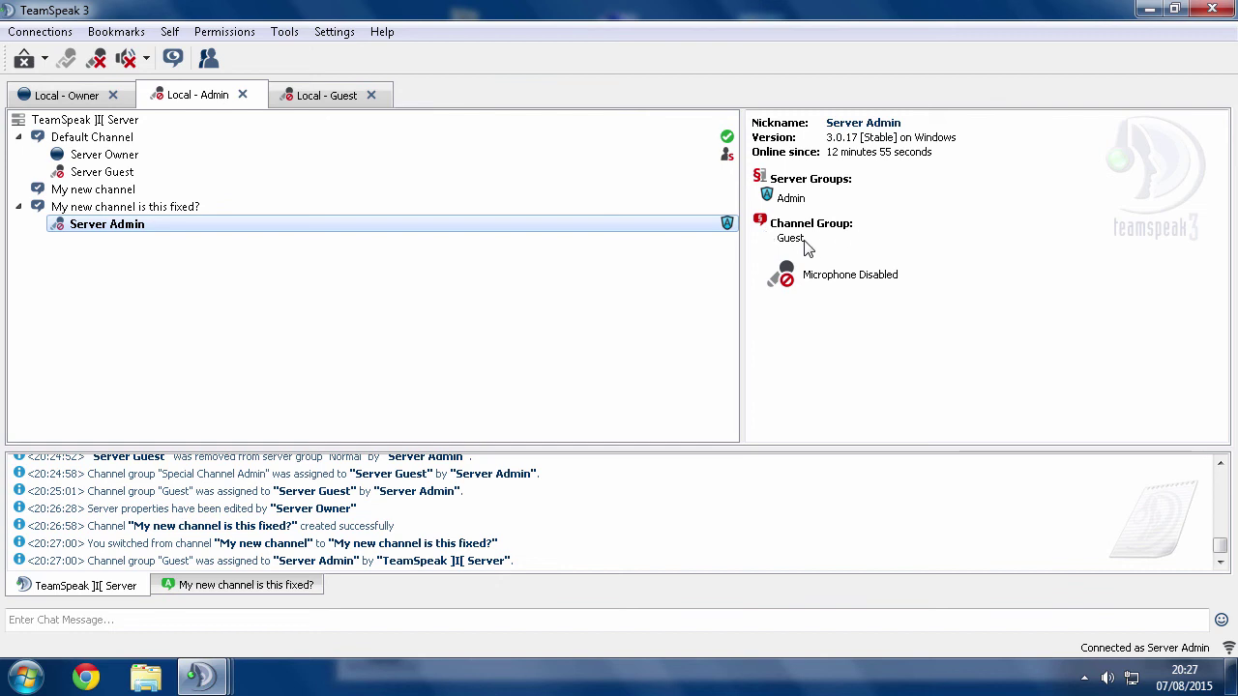
{"action": "double_click", "coordinate": [122, 191]}
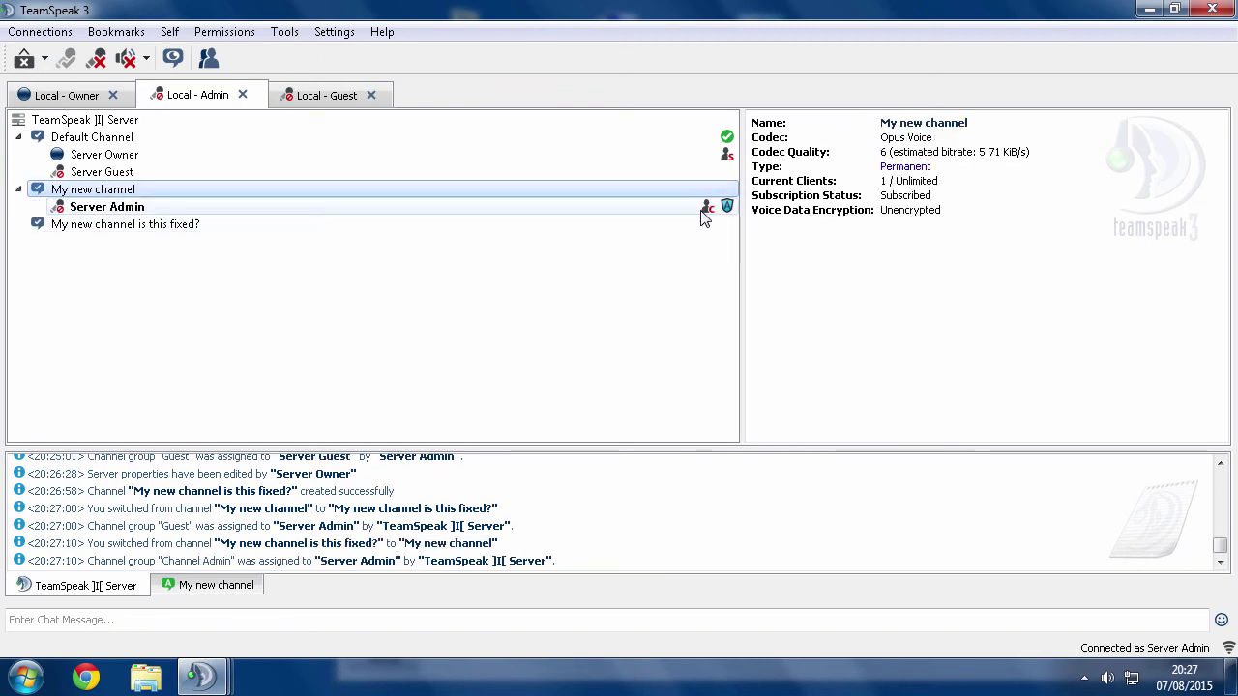
{"action": "left_click", "coordinate": [702, 211]}
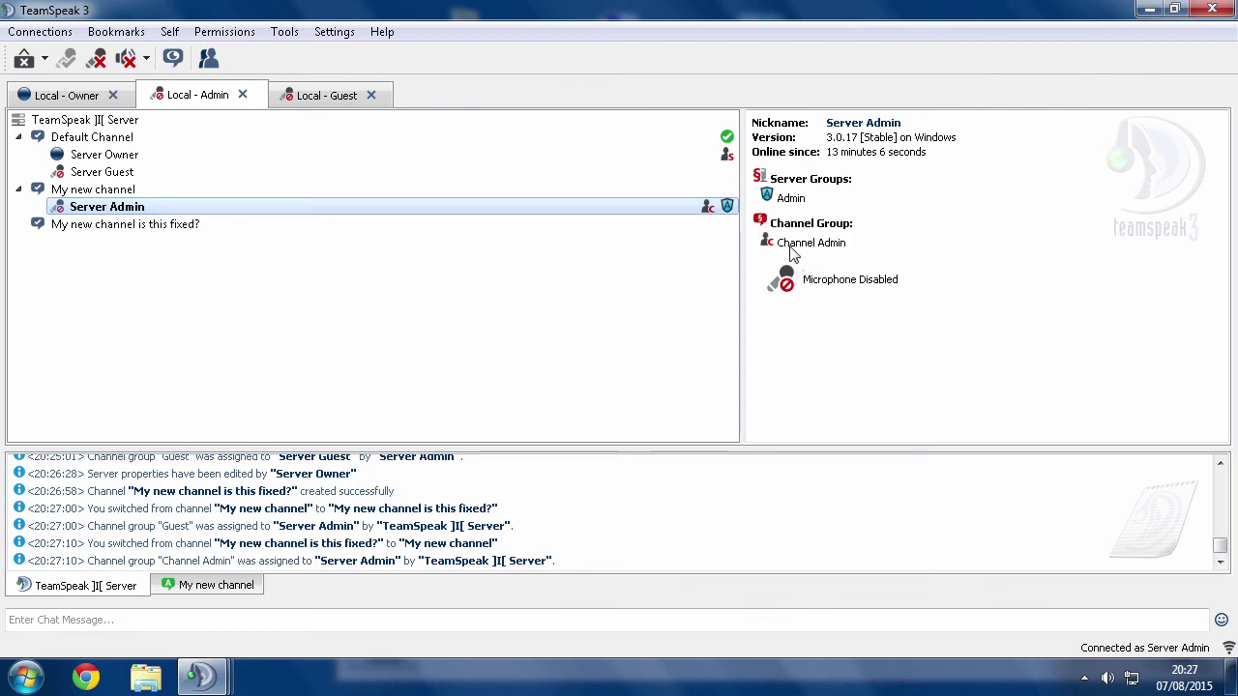
Switch Server Admin into "My new channel is this fixed?" and test adding Server Guest to the Normal (7) server group and removing it again
{"action": "double_click", "coordinate": [145, 224]}
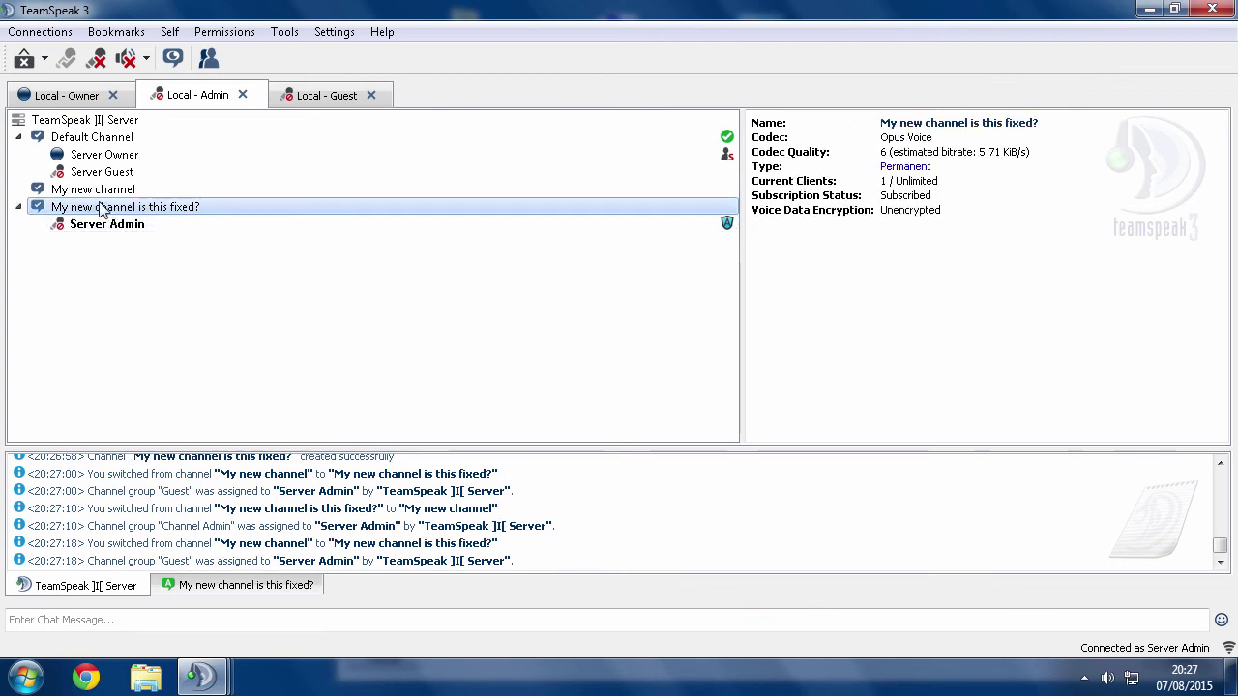
{"action": "right_click", "coordinate": [101, 174]}
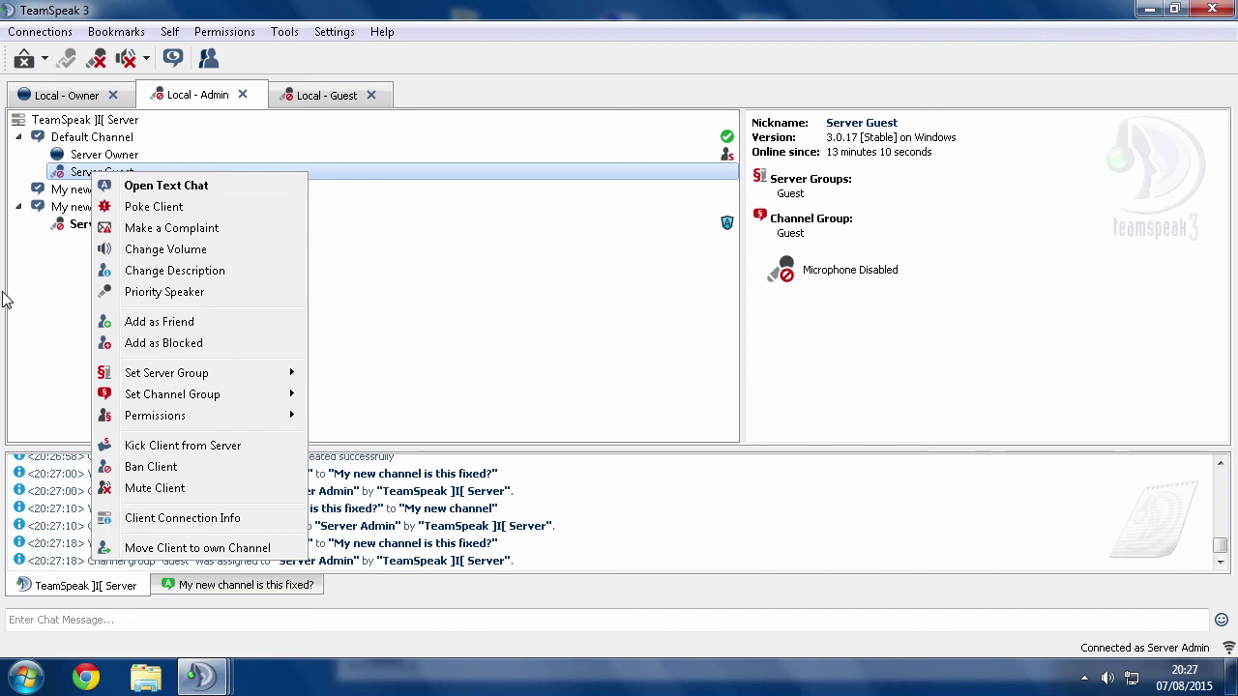
{"action": "mouse_move", "coordinate": [180, 371]}
{"action": "left_click", "coordinate": [388, 375]}
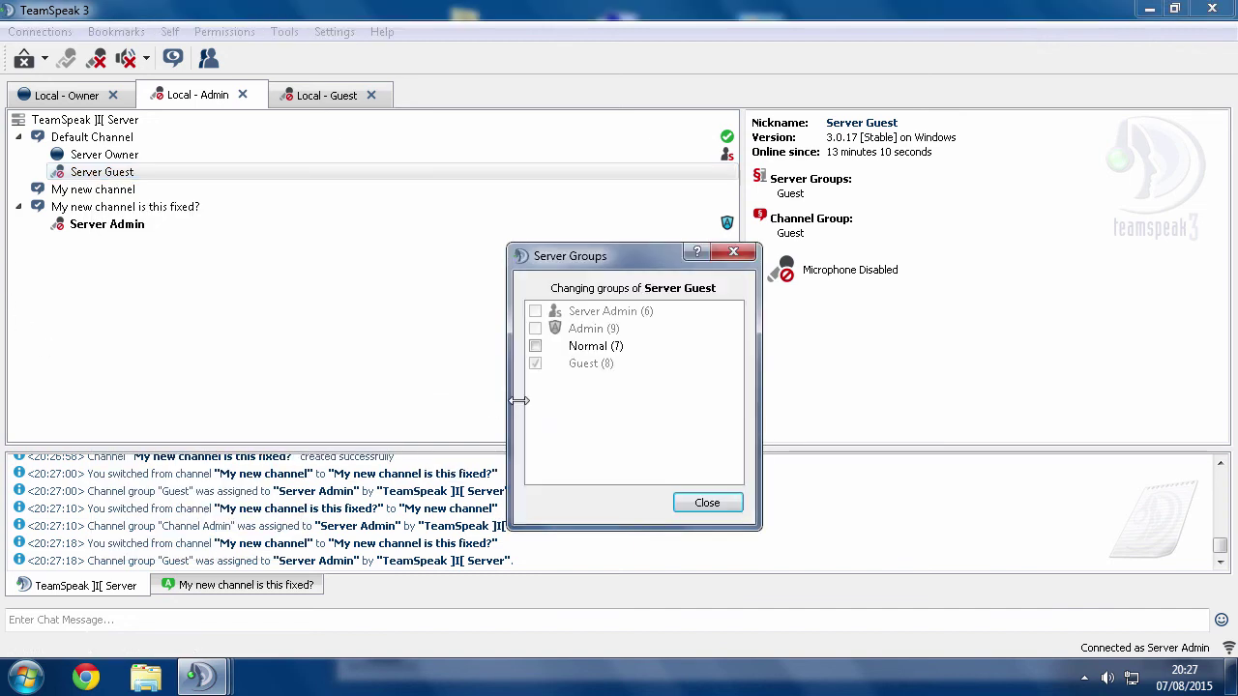
{"action": "left_click", "coordinate": [534, 346]}
{"action": "left_click", "coordinate": [534, 346]}
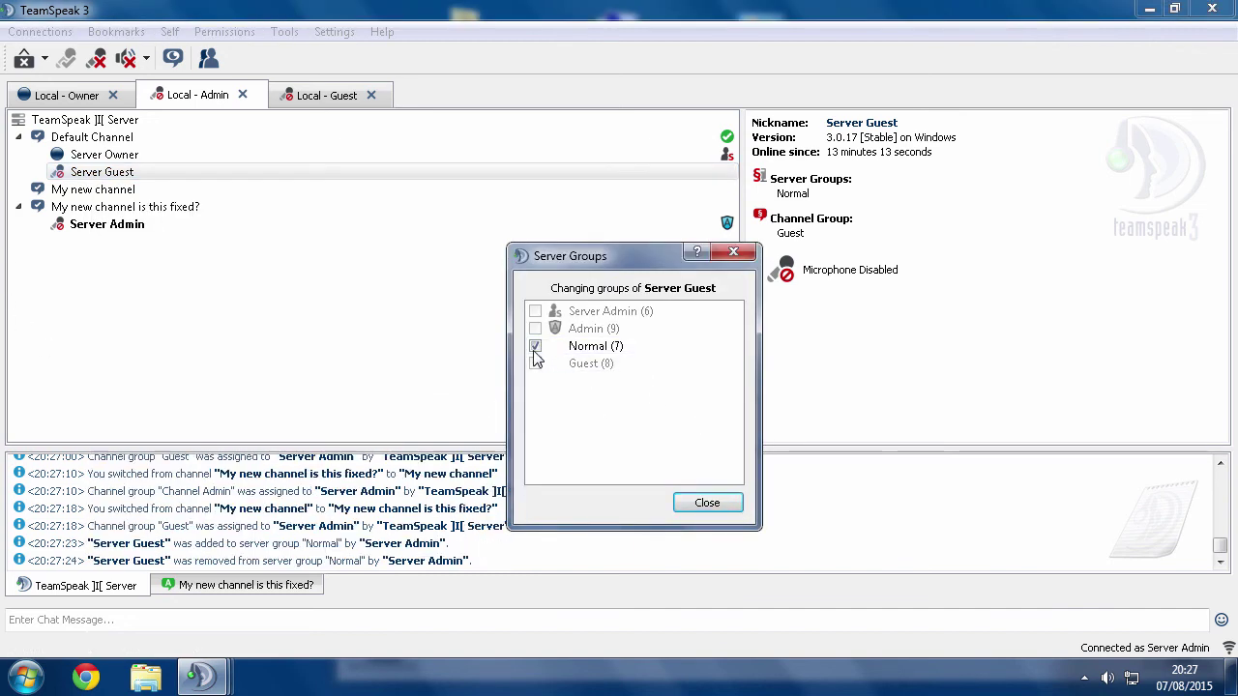
{"action": "left_click", "coordinate": [706, 502]}
Test assigning the Special Channel Admin channel group to Server Guest and restore the client's Guest channel group
{"action": "right_click", "coordinate": [114, 180]}
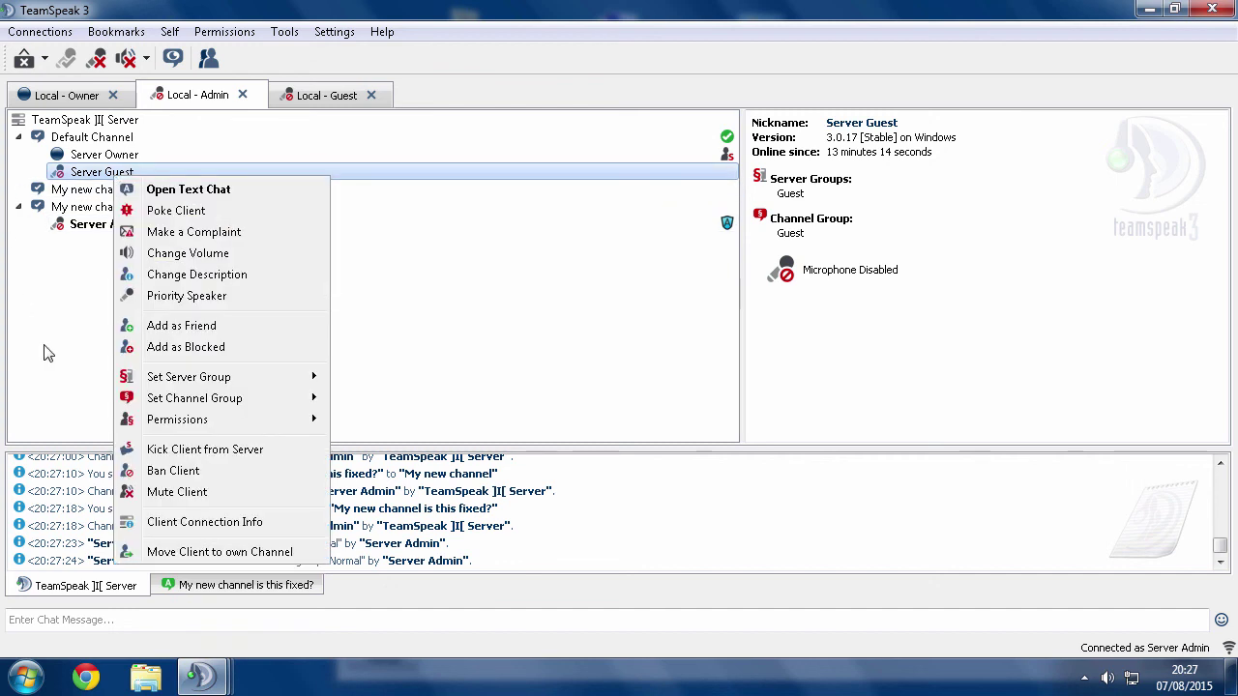
{"action": "mouse_move", "coordinate": [241, 400]}
{"action": "left_click", "coordinate": [440, 401]}
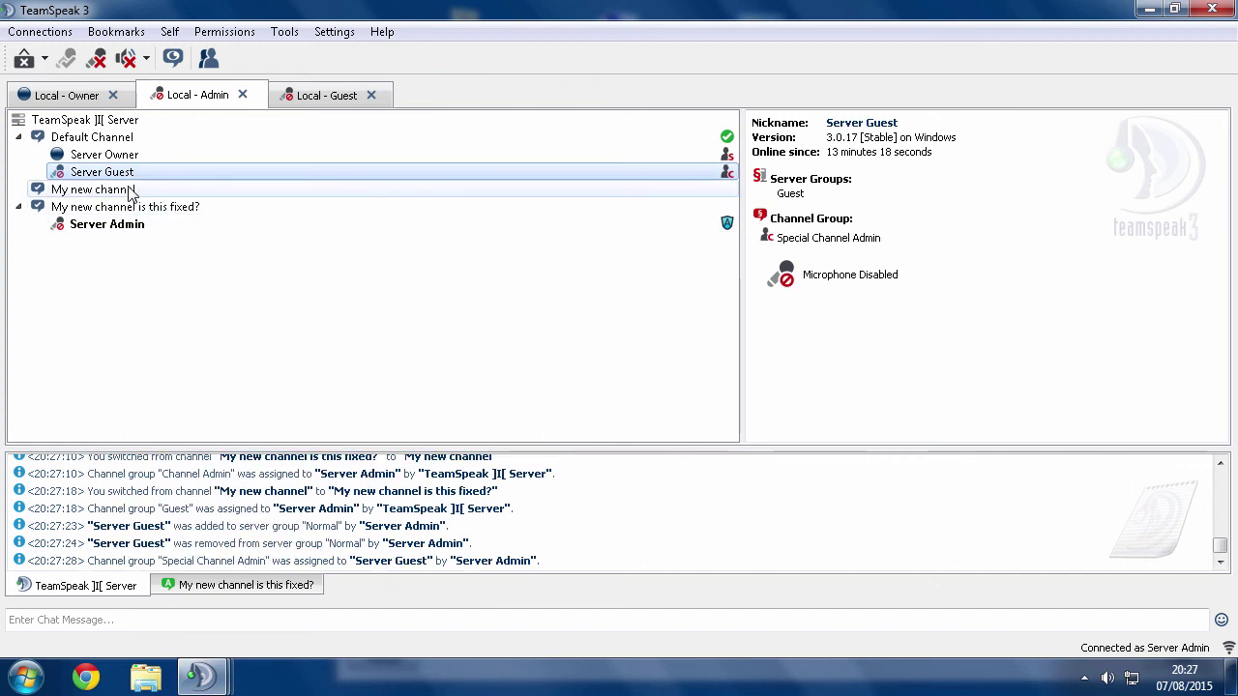
{"action": "right_click", "coordinate": [99, 173]}
{"action": "mouse_move", "coordinate": [319, 394]}
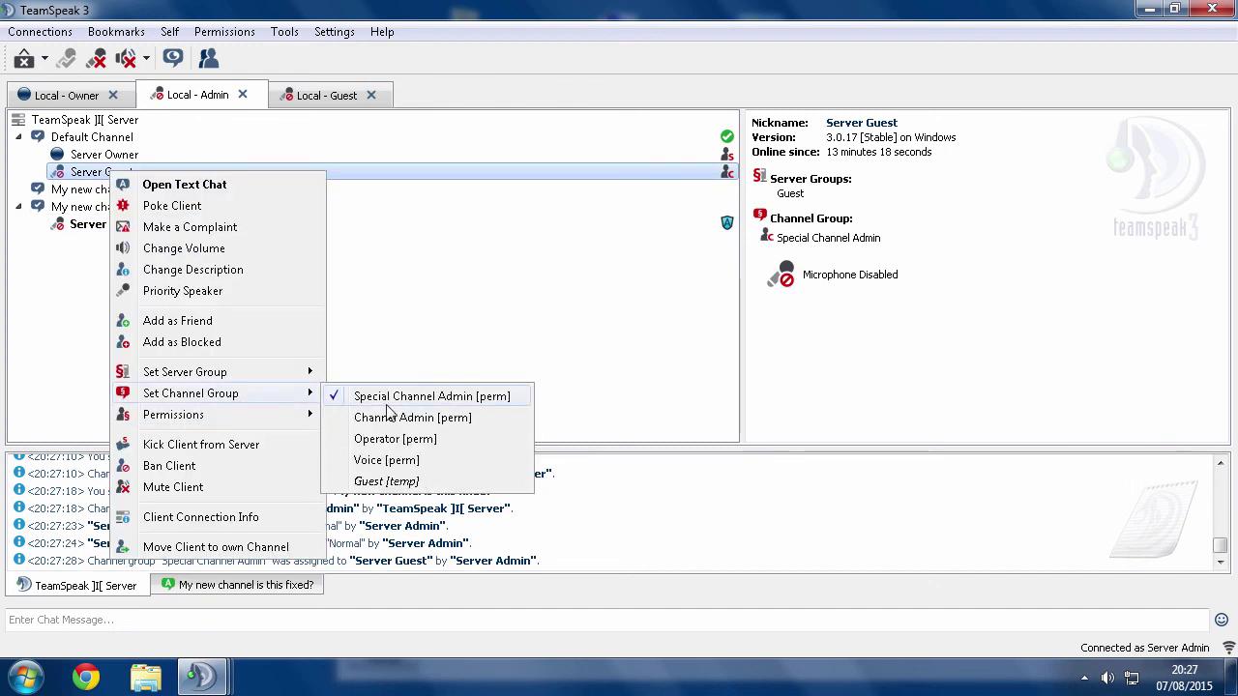
{"action": "left_click", "coordinate": [397, 480]}
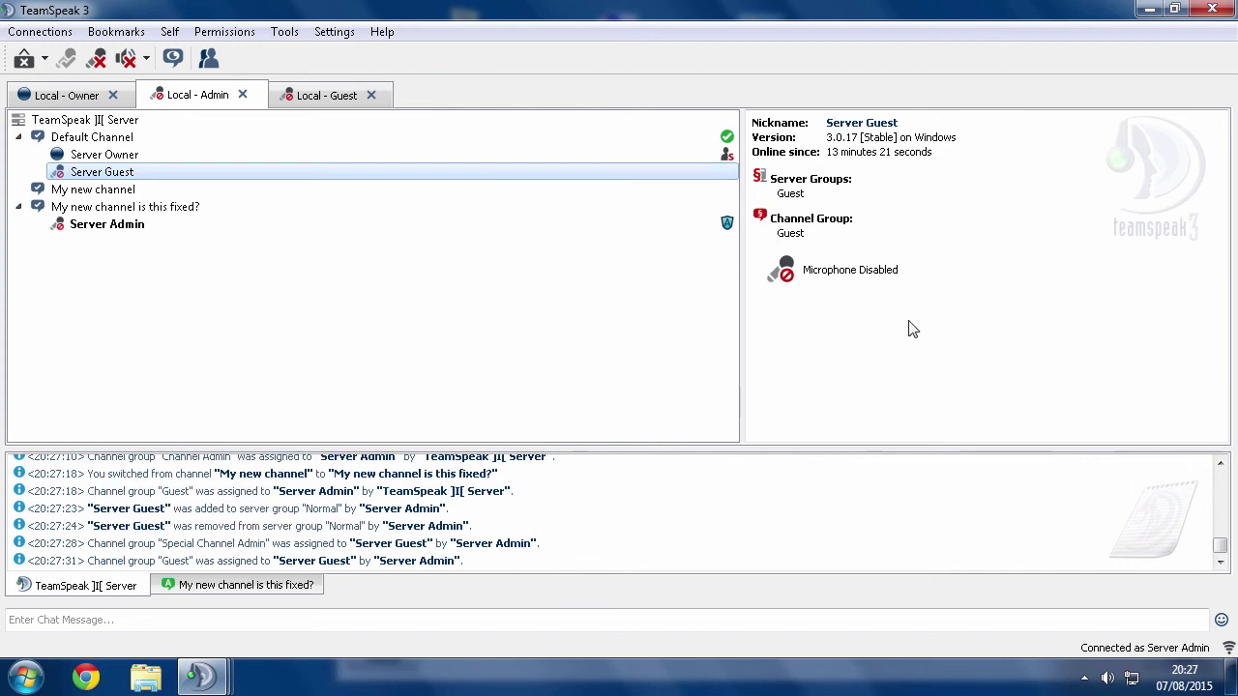
{"action": "left_click", "coordinate": [116, 207]}
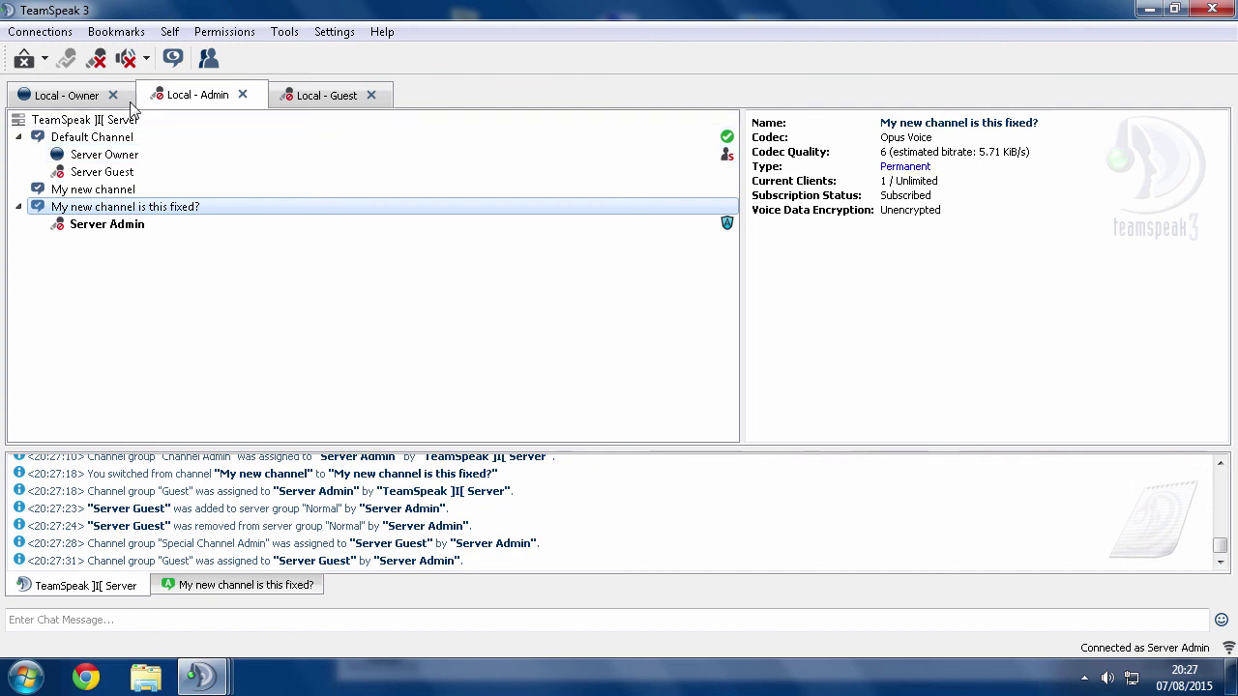
On the Local - Owner connection, review the Admin (9) server group's Group Modify and Delete permissions and the list of channel groups
{"action": "left_click", "coordinate": [67, 95]}
{"action": "left_click", "coordinate": [223, 31]}
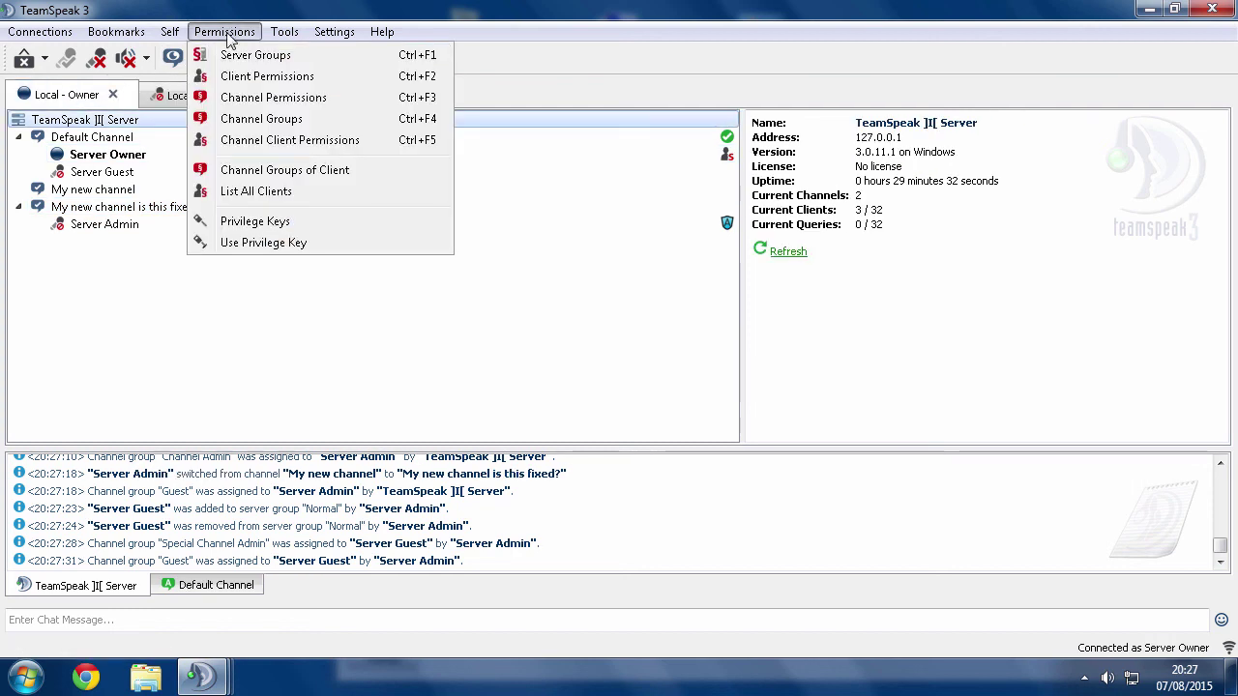
{"action": "left_click", "coordinate": [232, 53]}
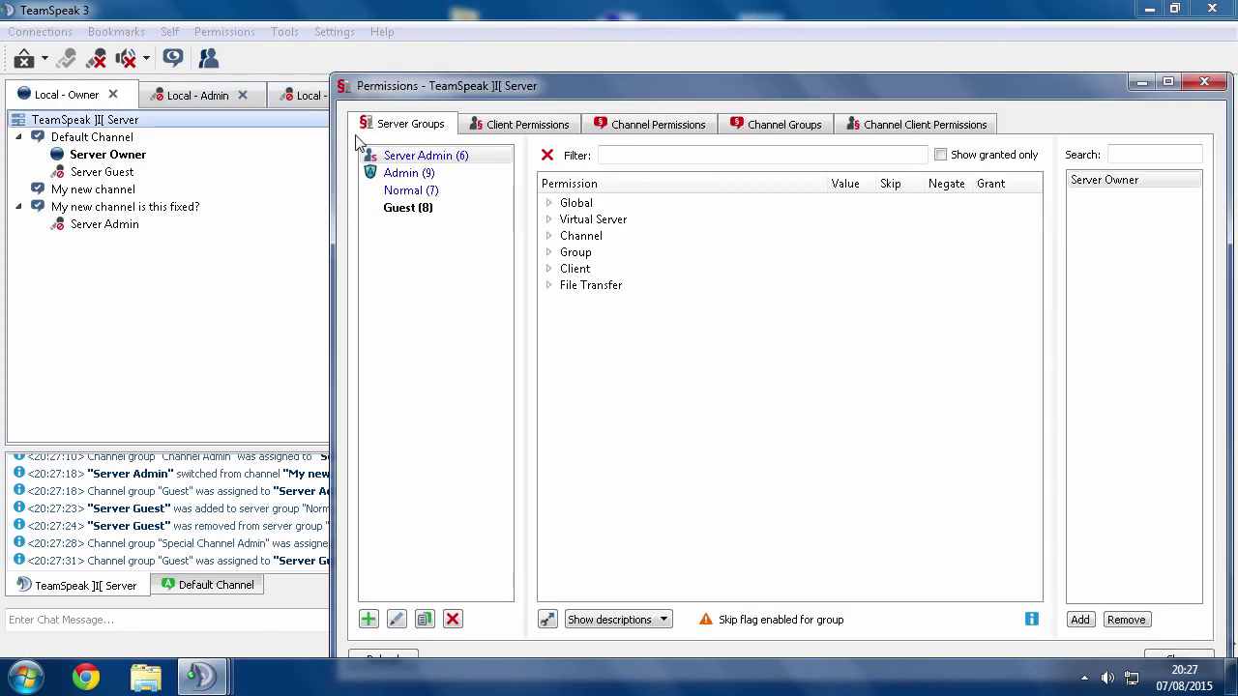
{"action": "left_click", "coordinate": [432, 171]}
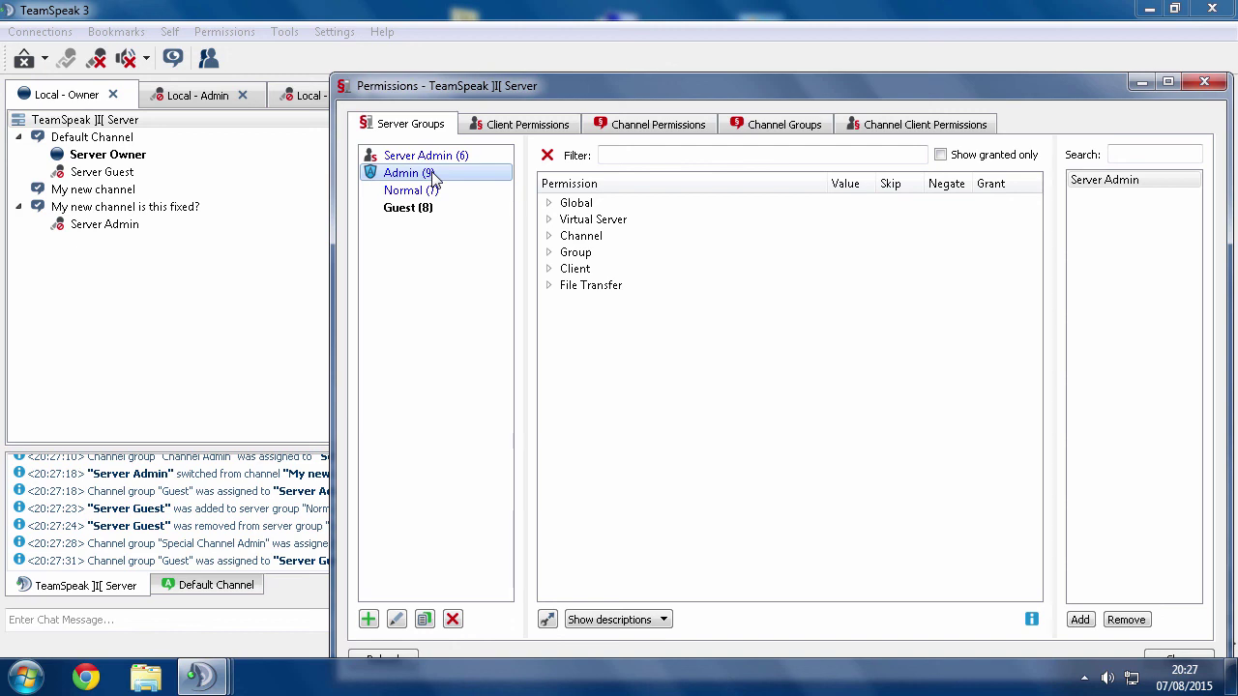
{"action": "left_click", "coordinate": [549, 253]}
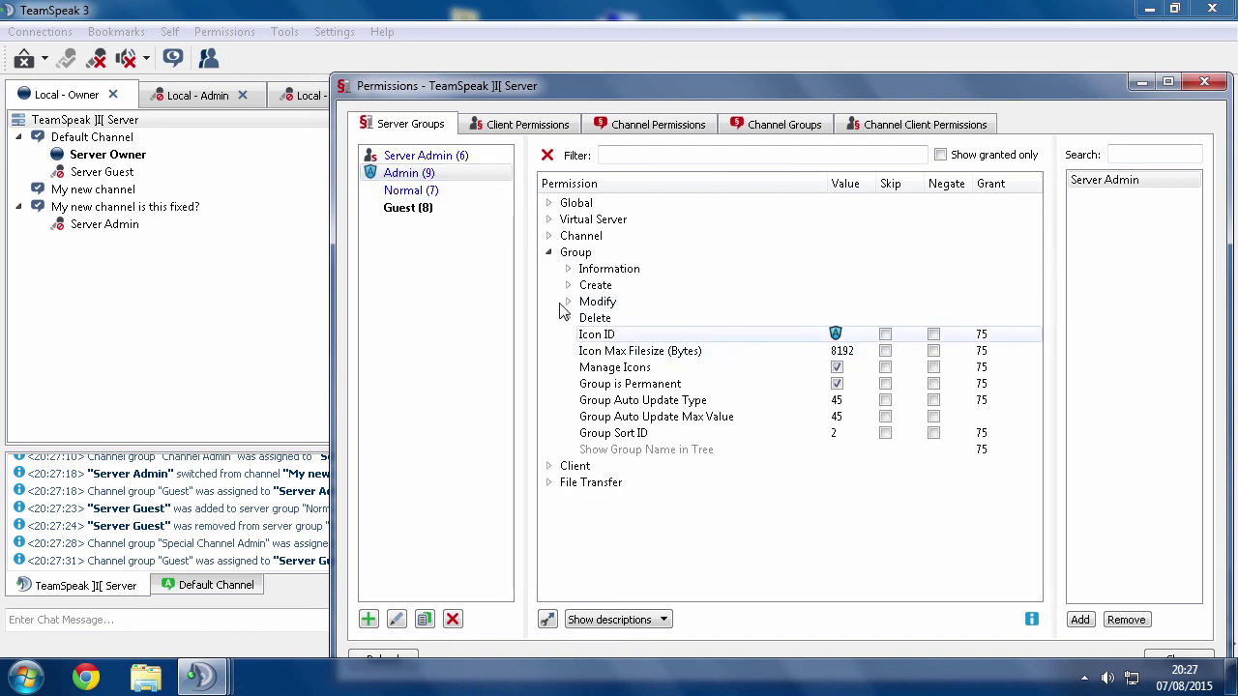
{"action": "left_click", "coordinate": [567, 317]}
{"action": "left_click", "coordinate": [567, 302]}
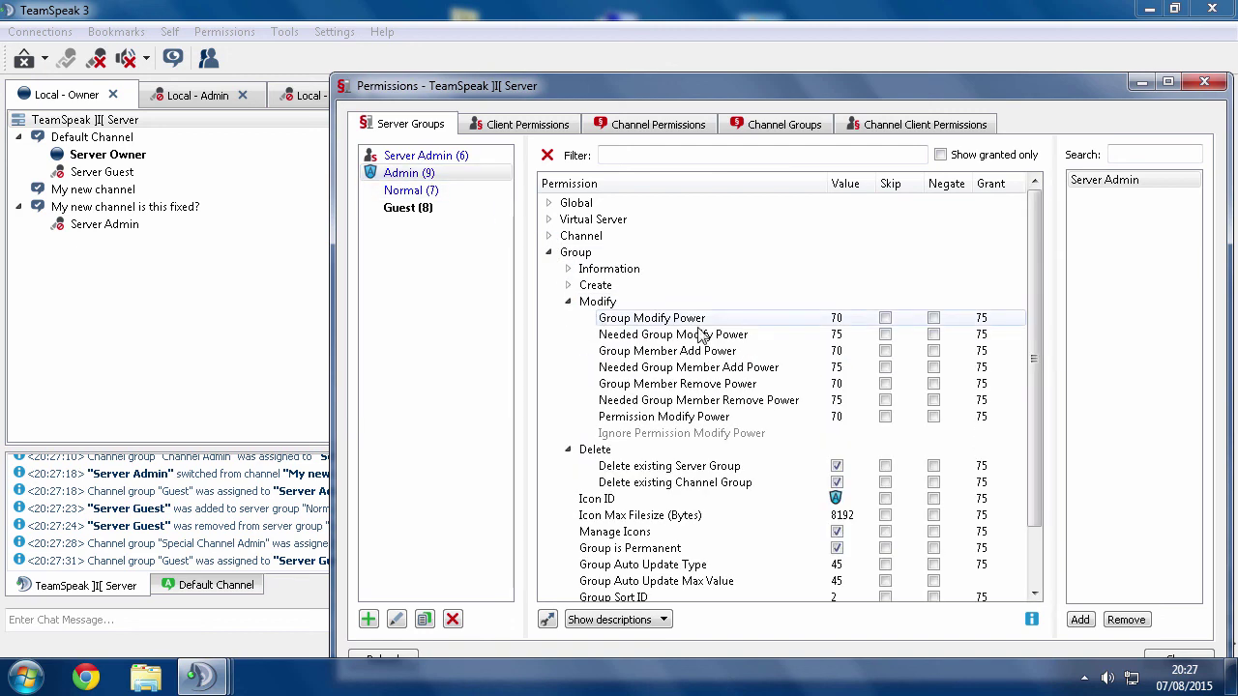
{"action": "left_click", "coordinate": [849, 354]}
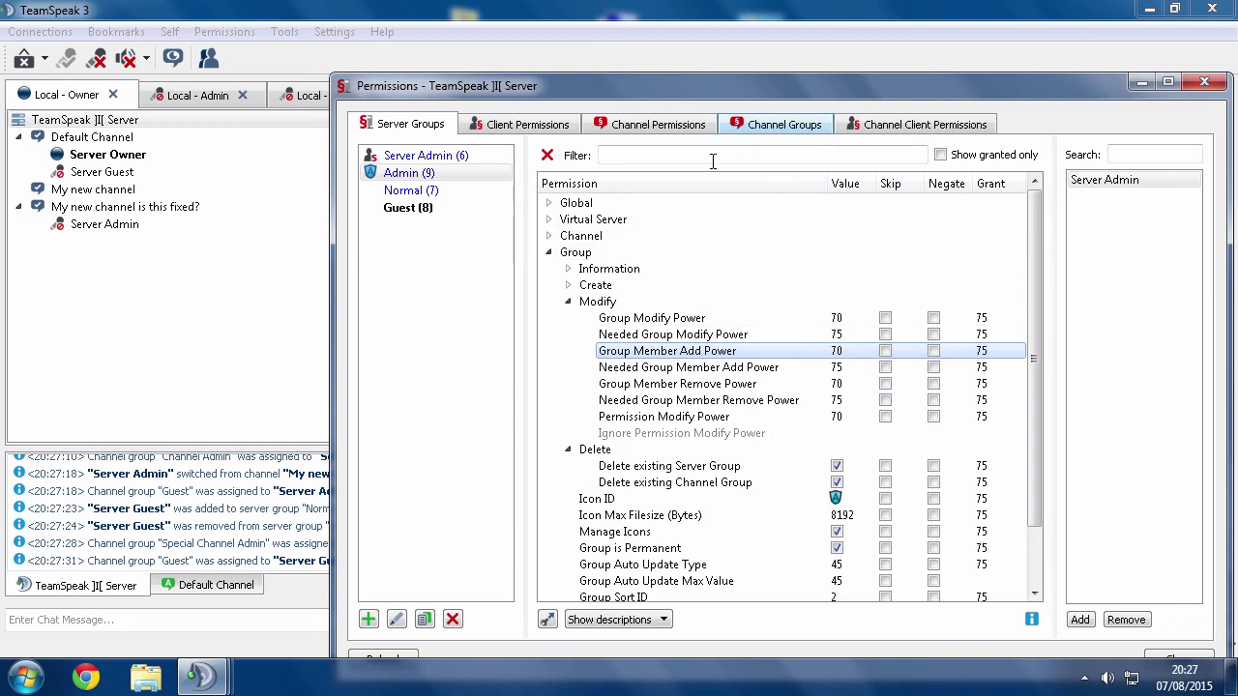
{"action": "left_click", "coordinate": [780, 131]}
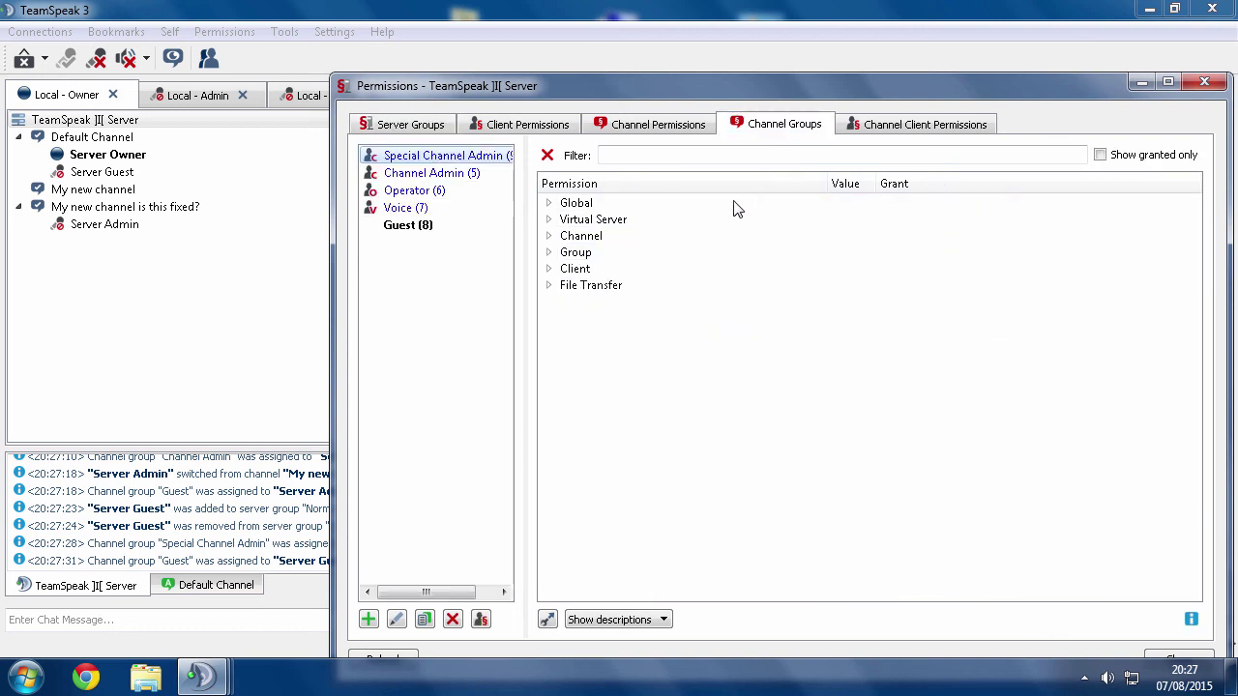
{"action": "left_click", "coordinate": [1203, 82]}
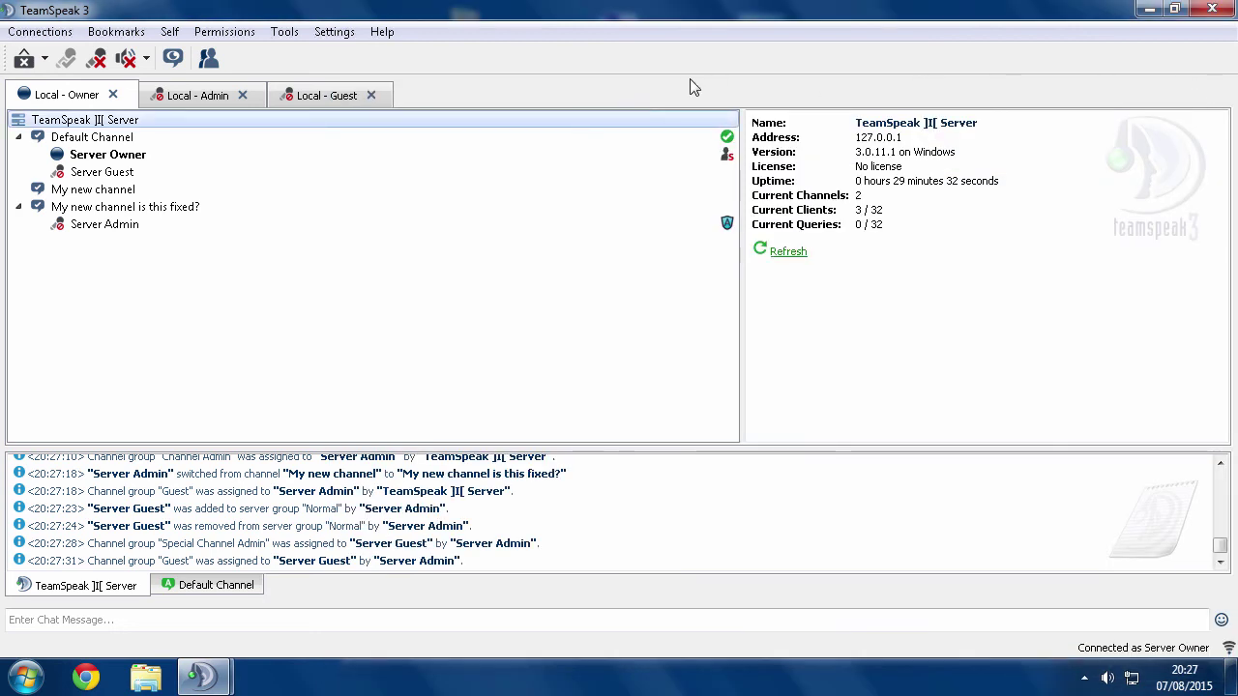